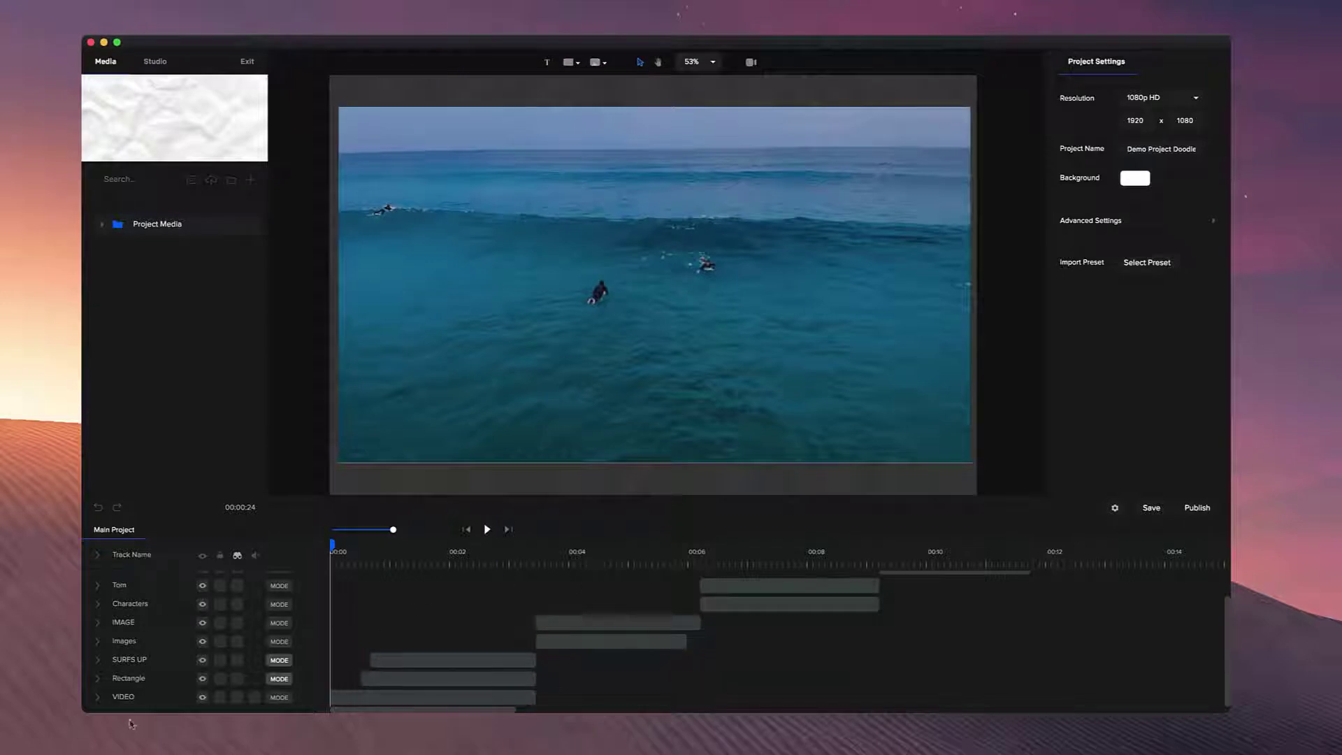
- Add a doodle effect with the hand hidden to the VIDEO track and preview it from the start
{"action": "left_click", "coordinate": [99, 698]}
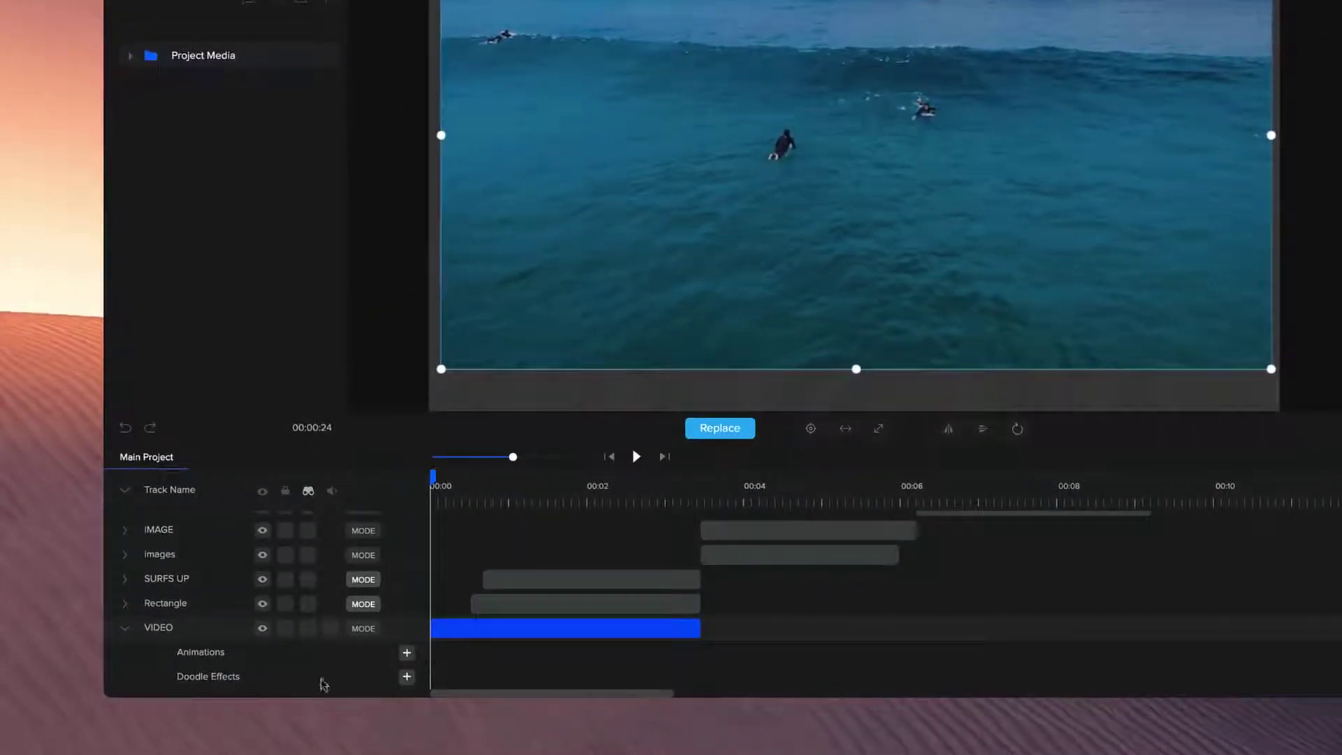
{"action": "left_click", "coordinate": [407, 677]}
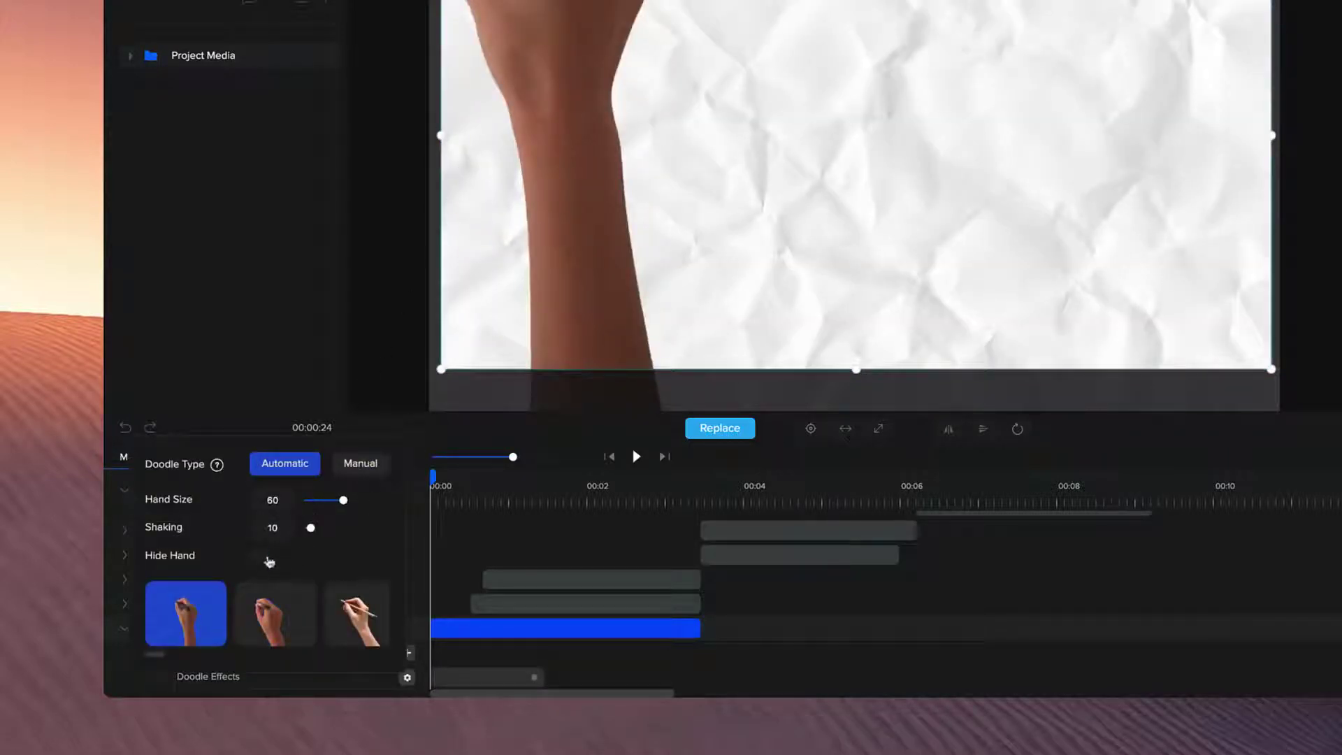
{"action": "left_click", "coordinate": [259, 557]}
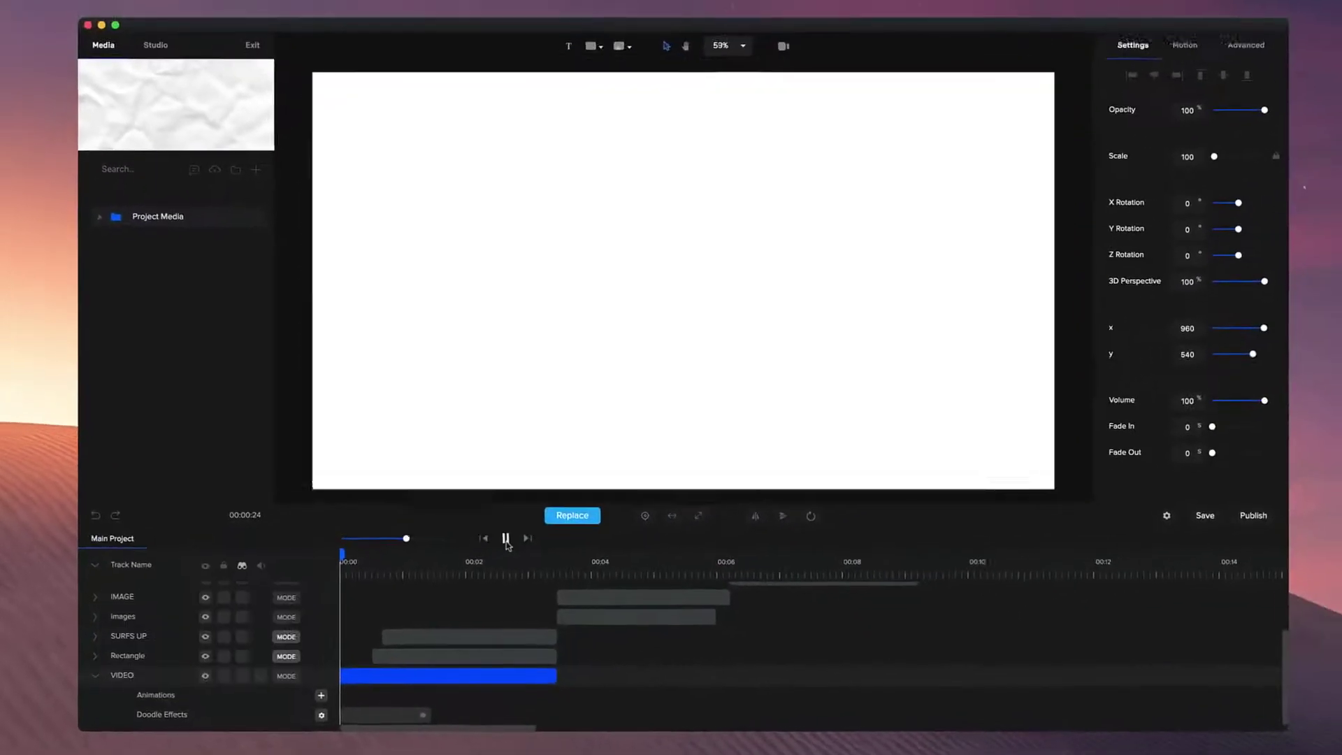
{"action": "left_click", "coordinate": [636, 457]}
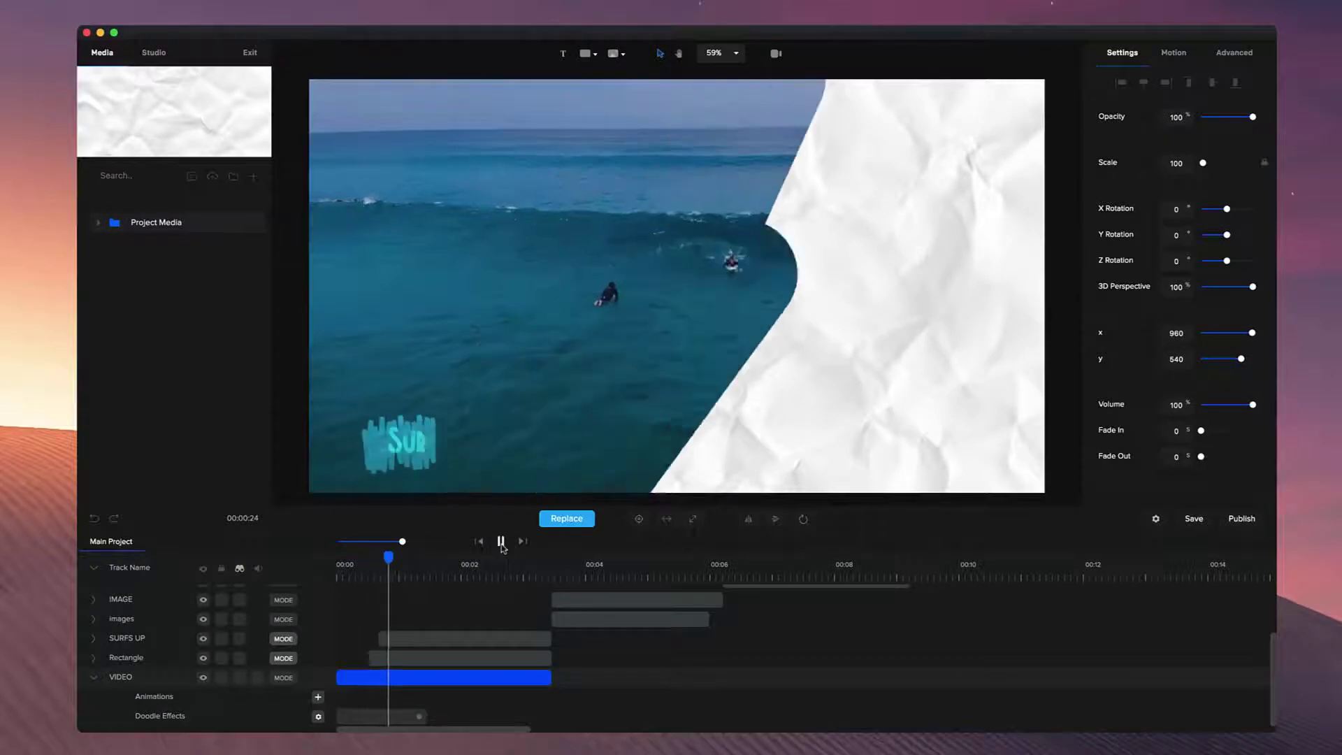
{"action": "left_click", "coordinate": [500, 541]}
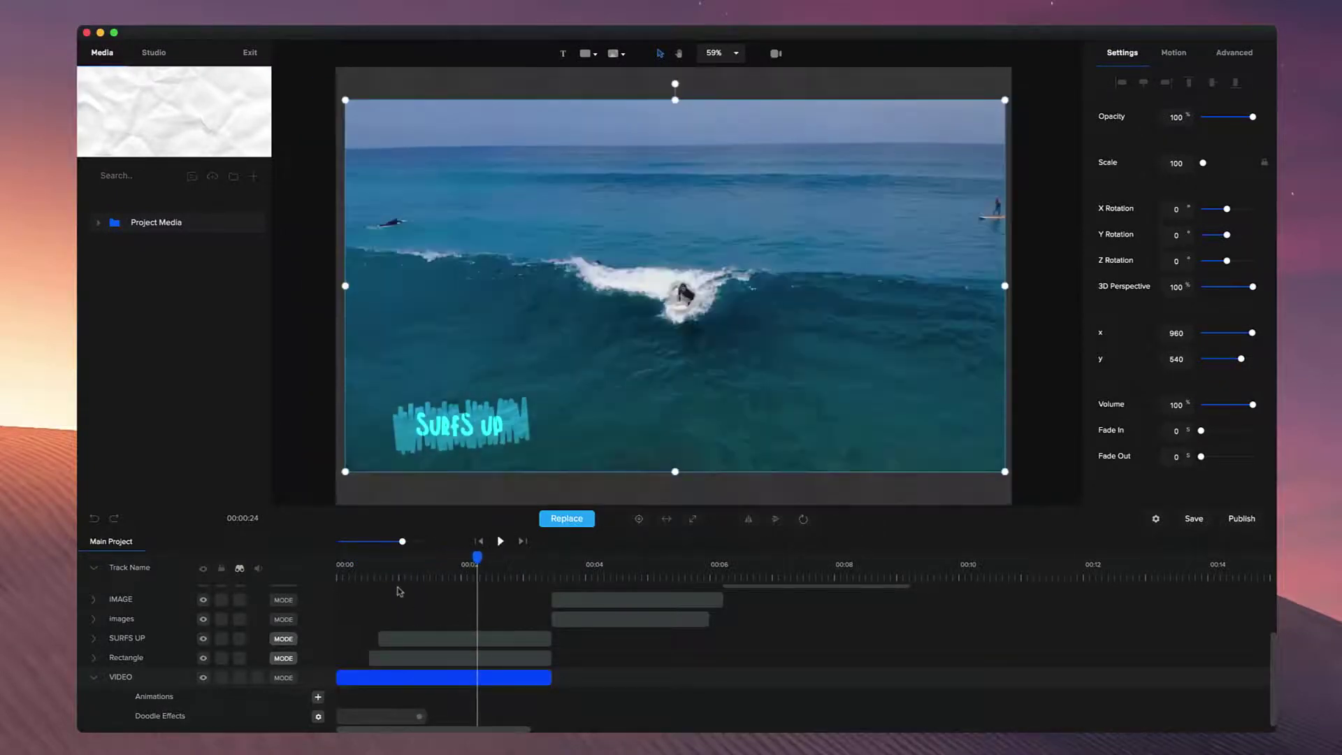
- Shorten the VIDEO track's doodle effect to end at about one second and replay the project from the beginning
{"action": "left_click", "coordinate": [390, 572]}
{"action": "left_click", "coordinate": [420, 717]}
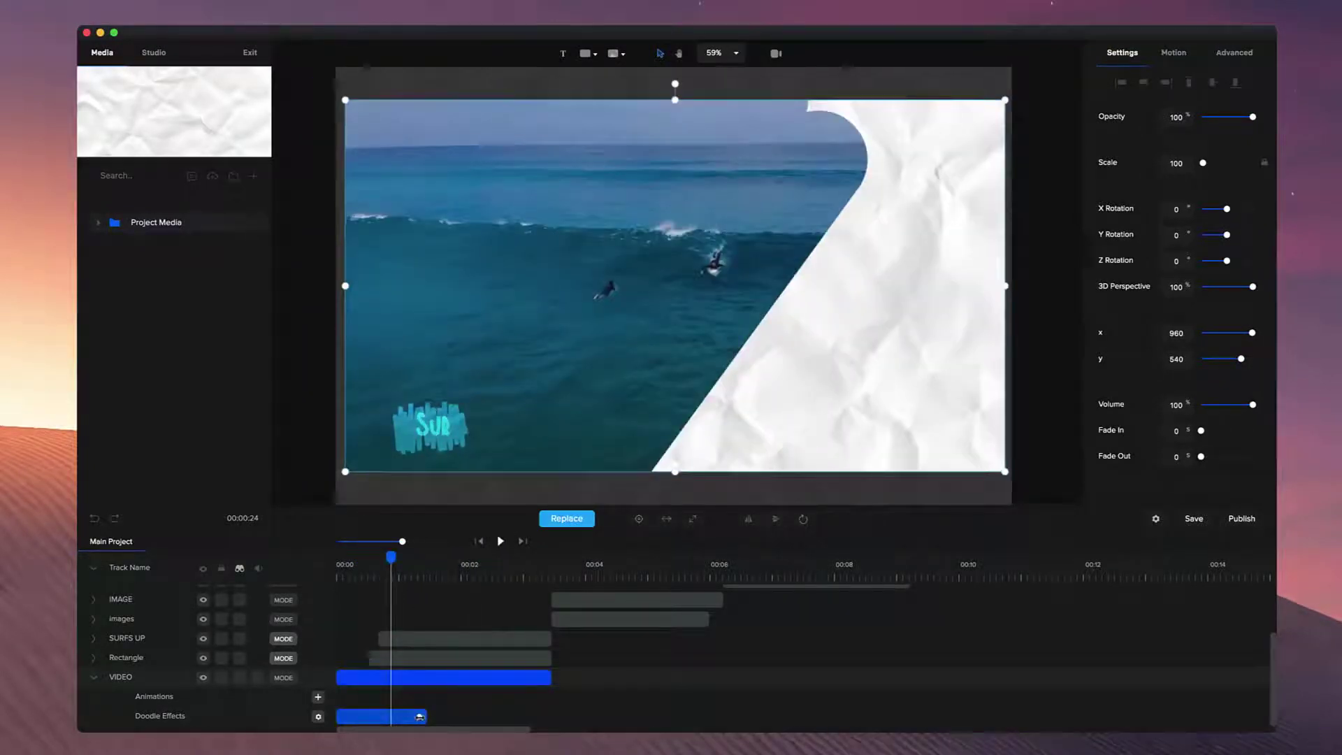
{"action": "mouse_move", "coordinate": [420, 716]}
{"action": "left_mouse_down"}
{"action": "mouse_move", "coordinate": [546, 717]}
{"action": "mouse_move", "coordinate": [394, 722]}
{"action": "left_mouse_up"}
{"action": "left_click", "coordinate": [478, 541]}
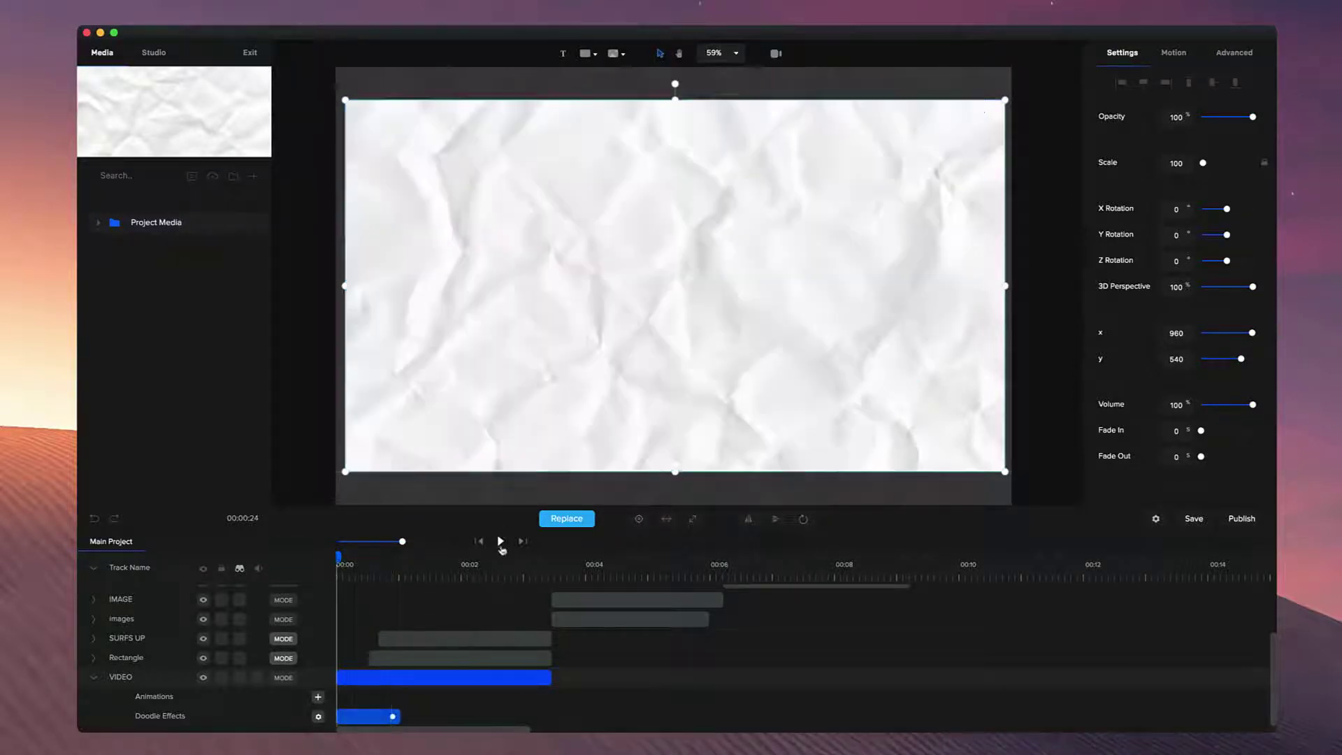
{"action": "left_click", "coordinate": [501, 542]}
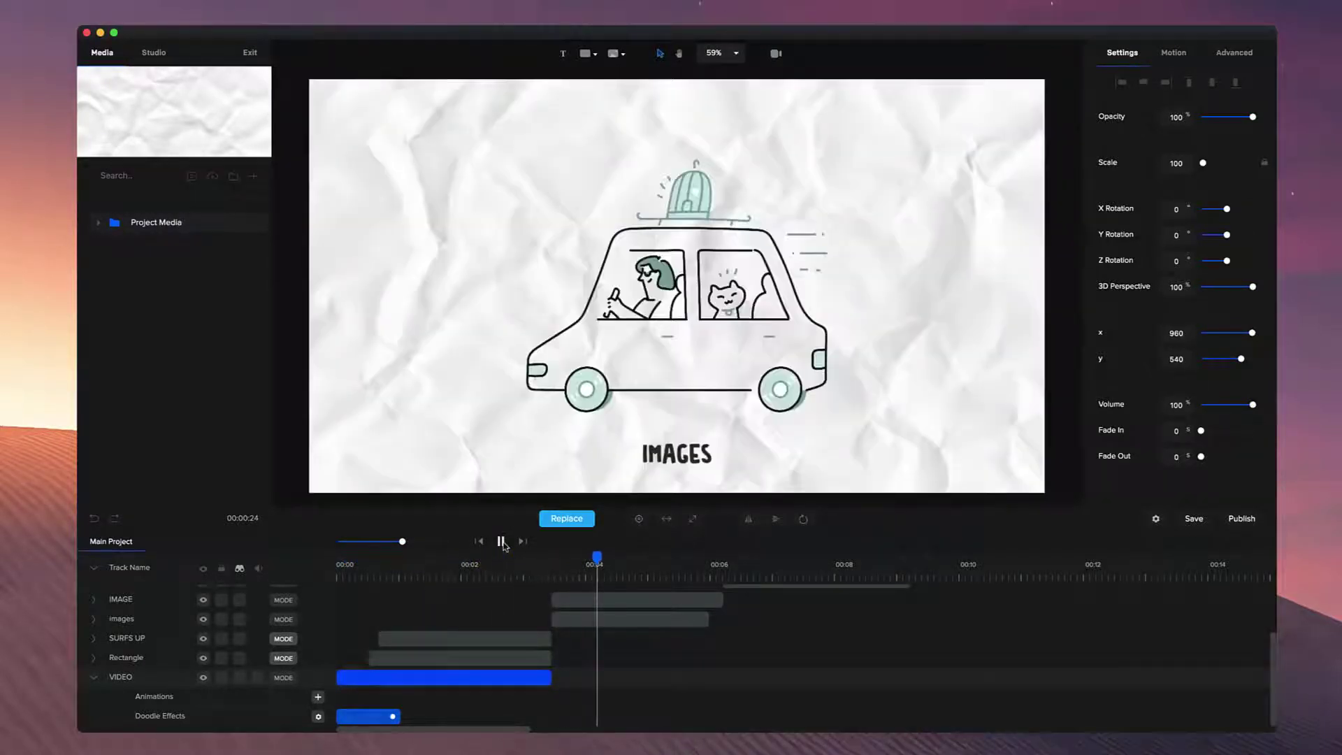
- Stop playback at the car scene, at about 00:04, and add a doodle effect to the IMAGE track
{"action": "left_click", "coordinate": [762, 297]}
{"action": "scroll", "coordinate": [762, 297], "scroll_direction": "up", "scroll_amount": 3}
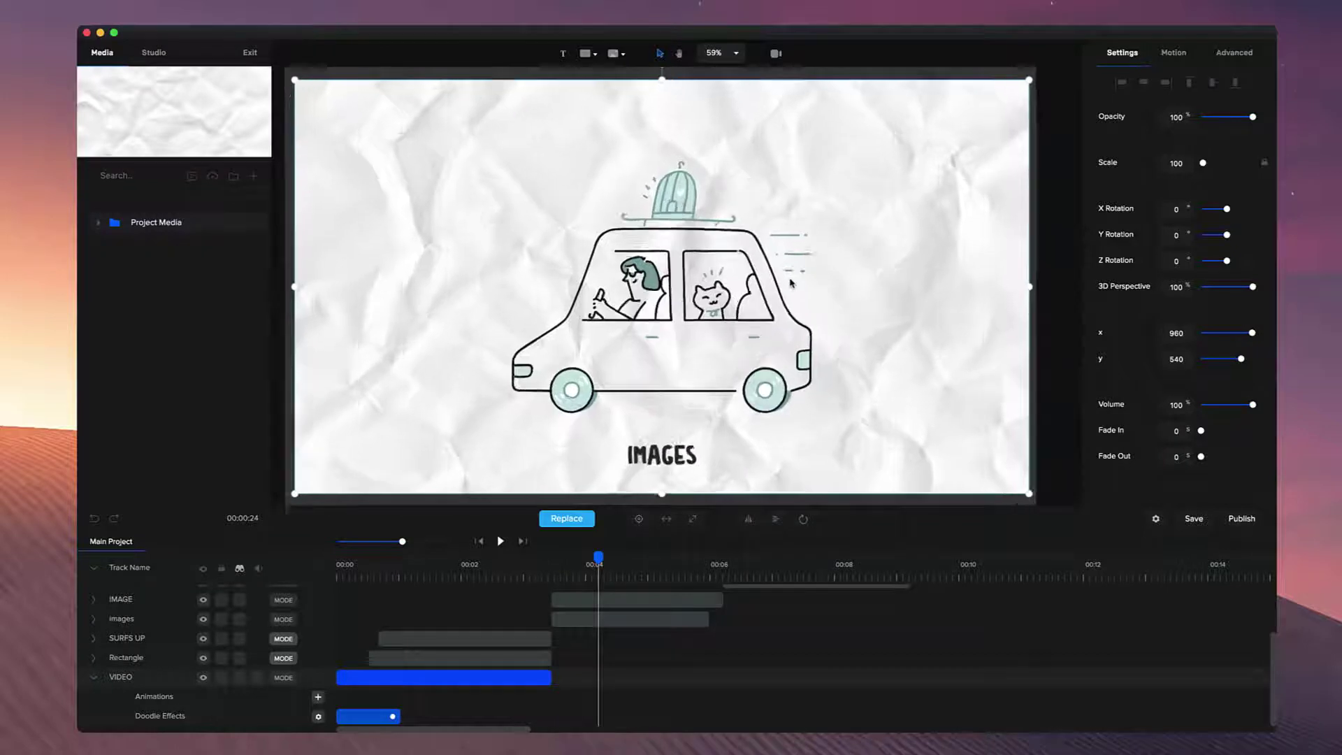
{"action": "scroll", "coordinate": [144, 660], "scroll_direction": "up", "scroll_amount": 1}
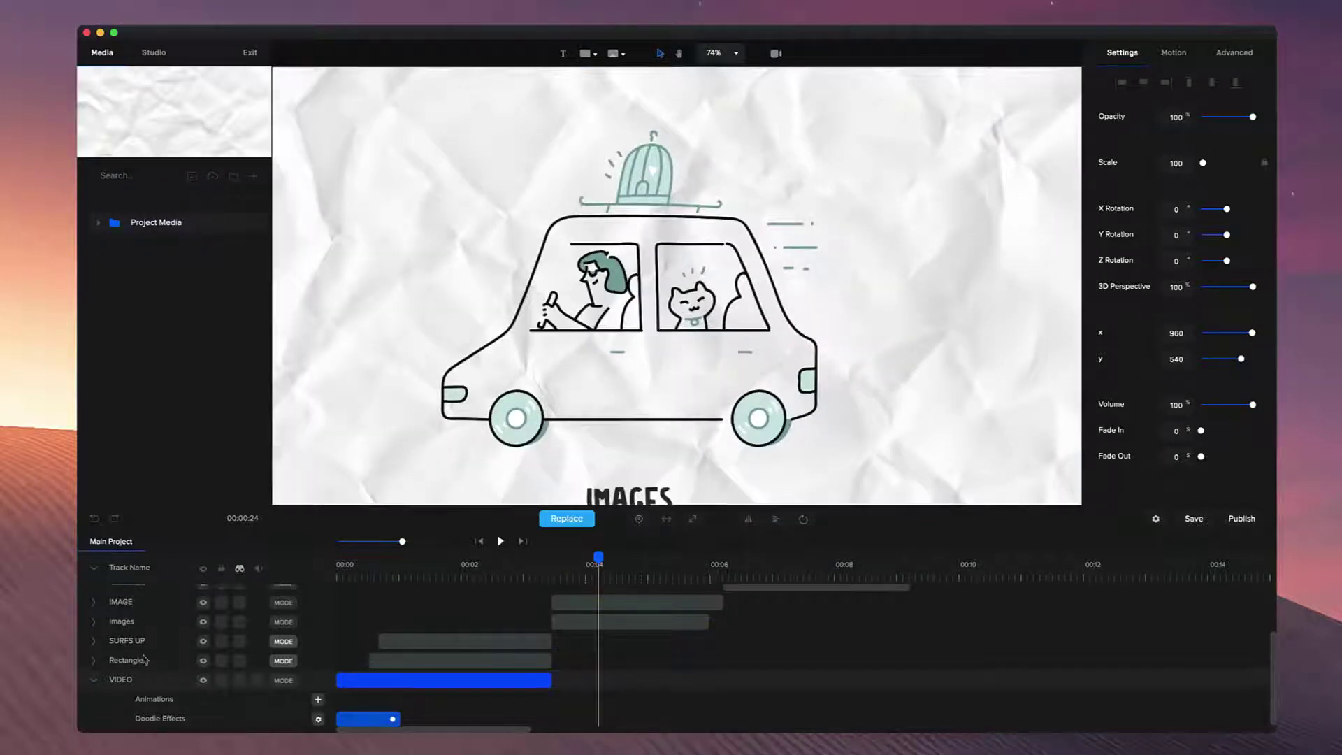
{"action": "left_click", "coordinate": [90, 681]}
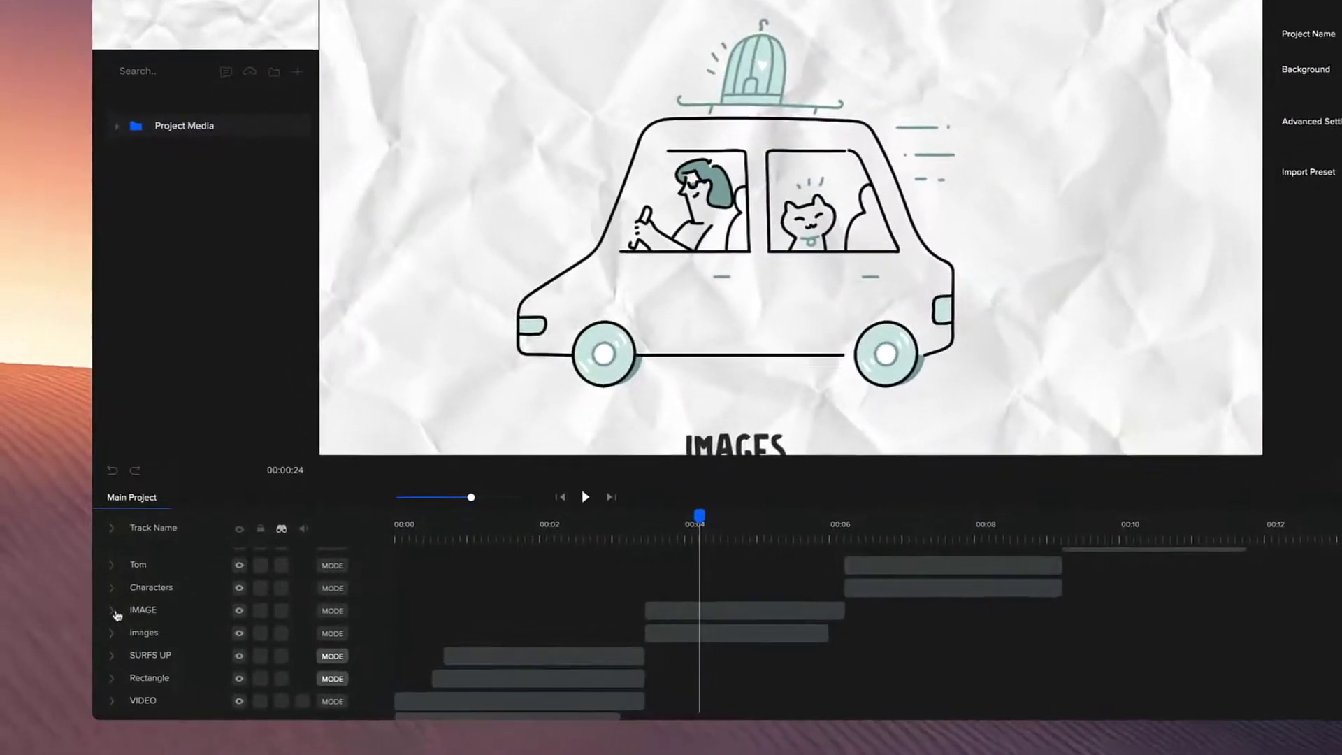
{"action": "left_click", "coordinate": [94, 639]}
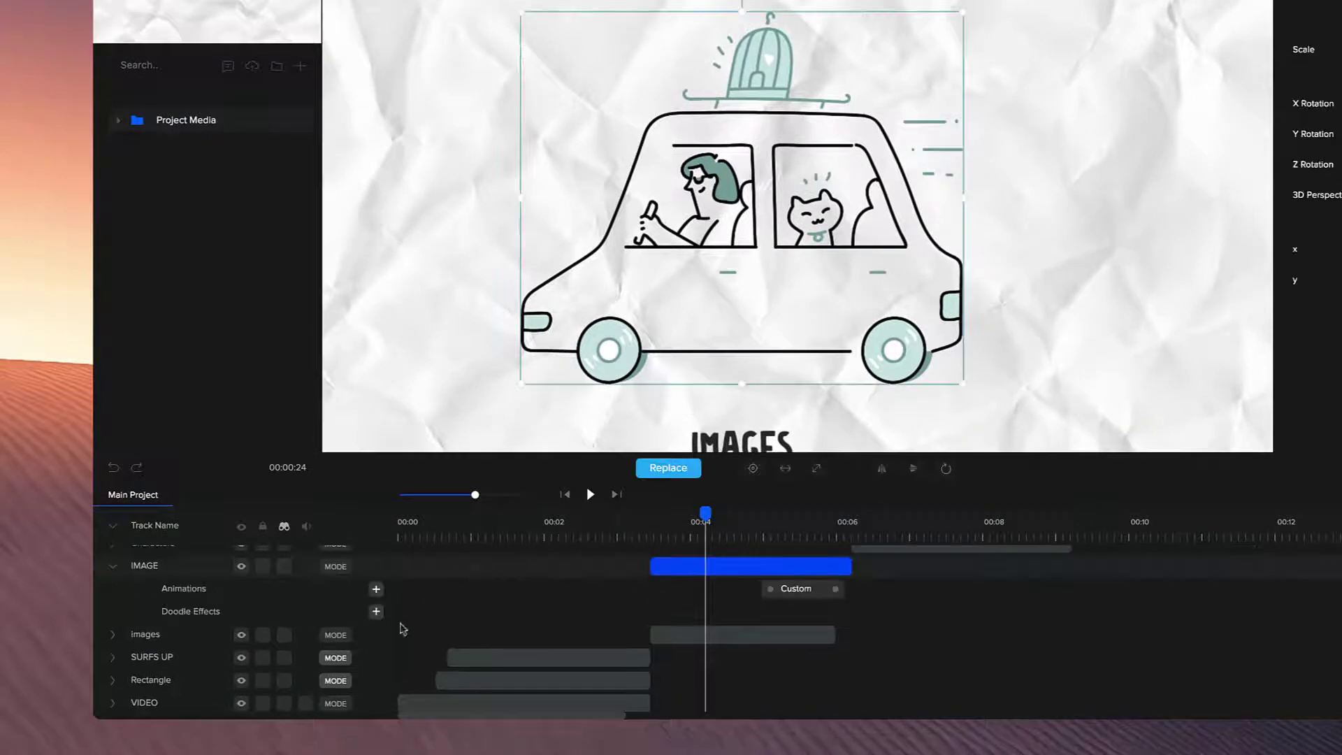
{"action": "left_click", "coordinate": [376, 611]}
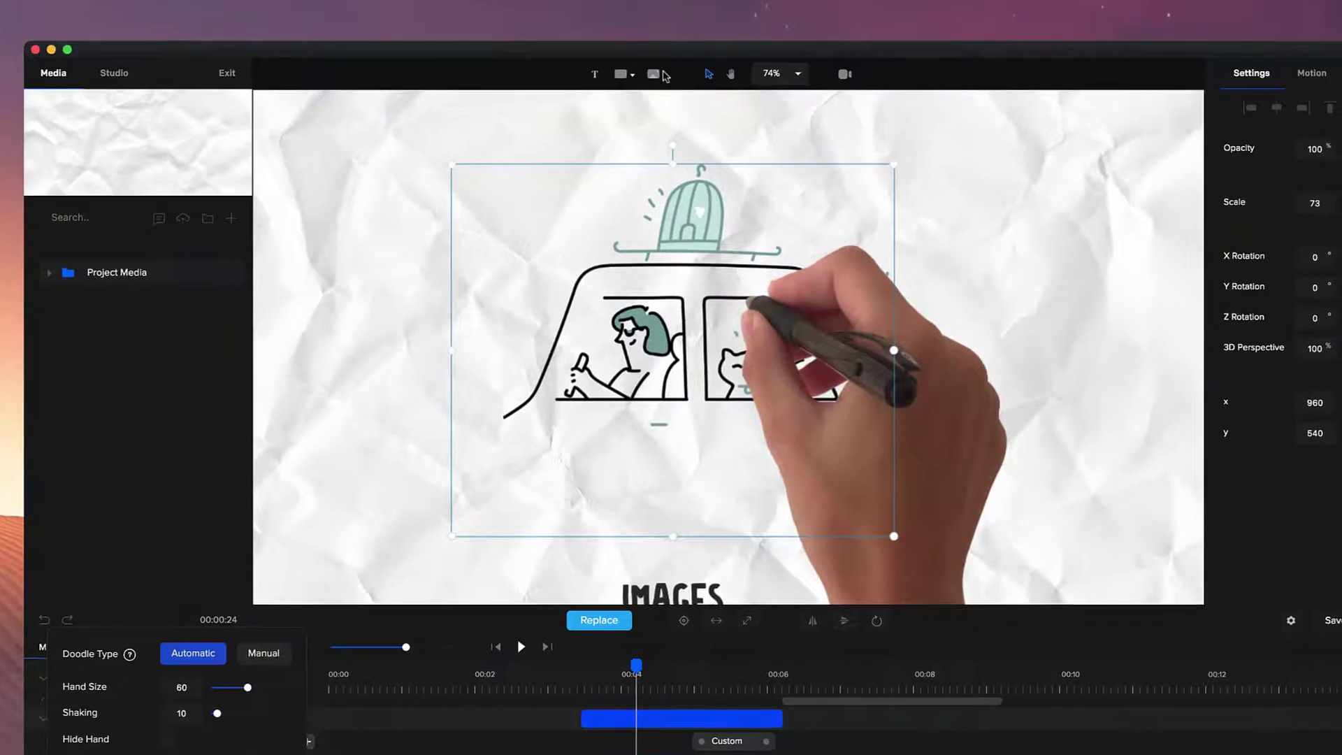
- View the available illustration styles, and set the car image's doodle type to Manual with its path open for editing
{"action": "left_click", "coordinate": [657, 74]}
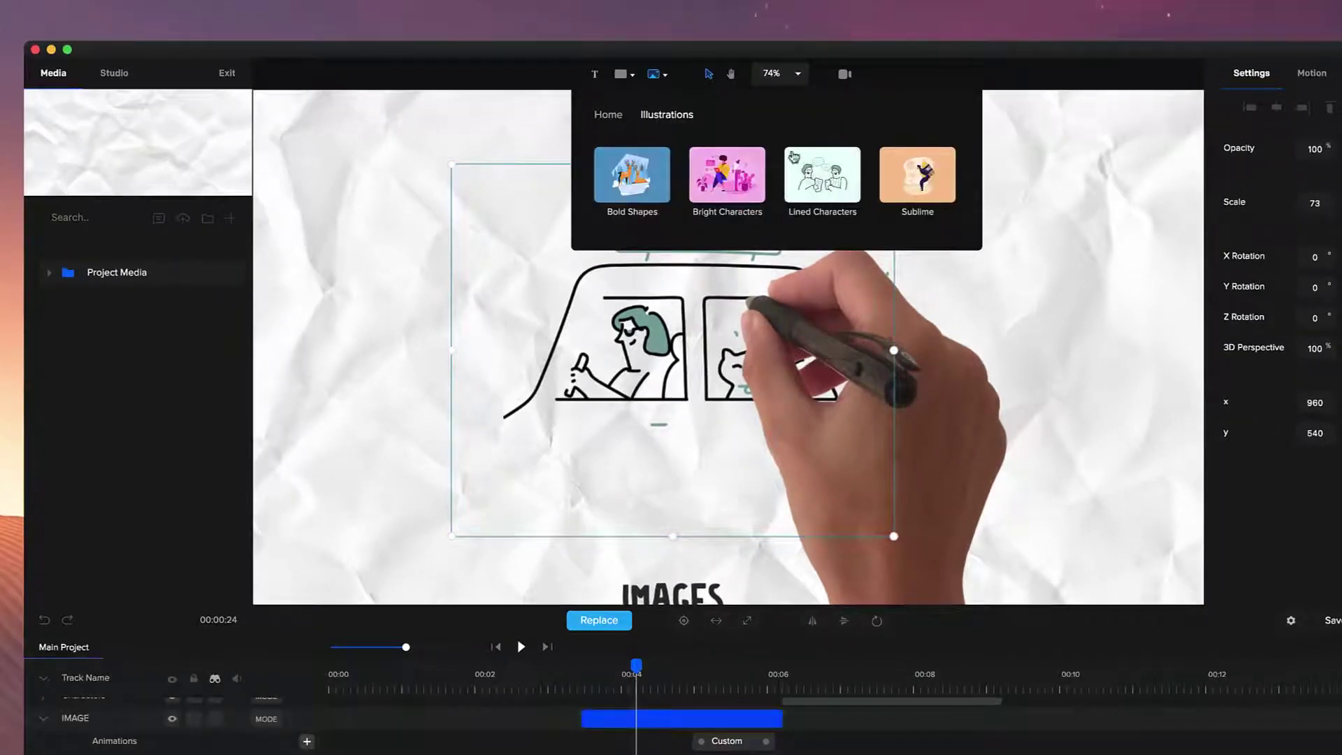
{"action": "left_click", "coordinate": [803, 354]}
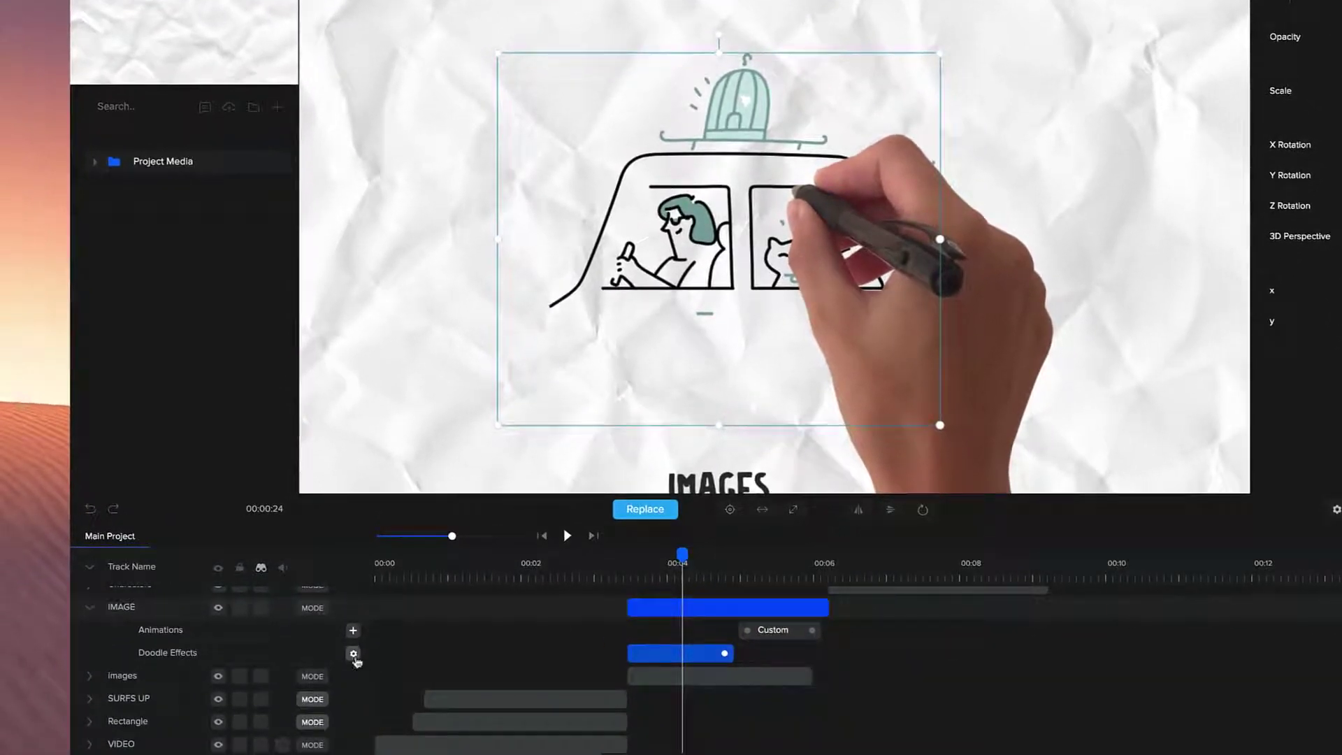
{"action": "left_click", "coordinate": [354, 654]}
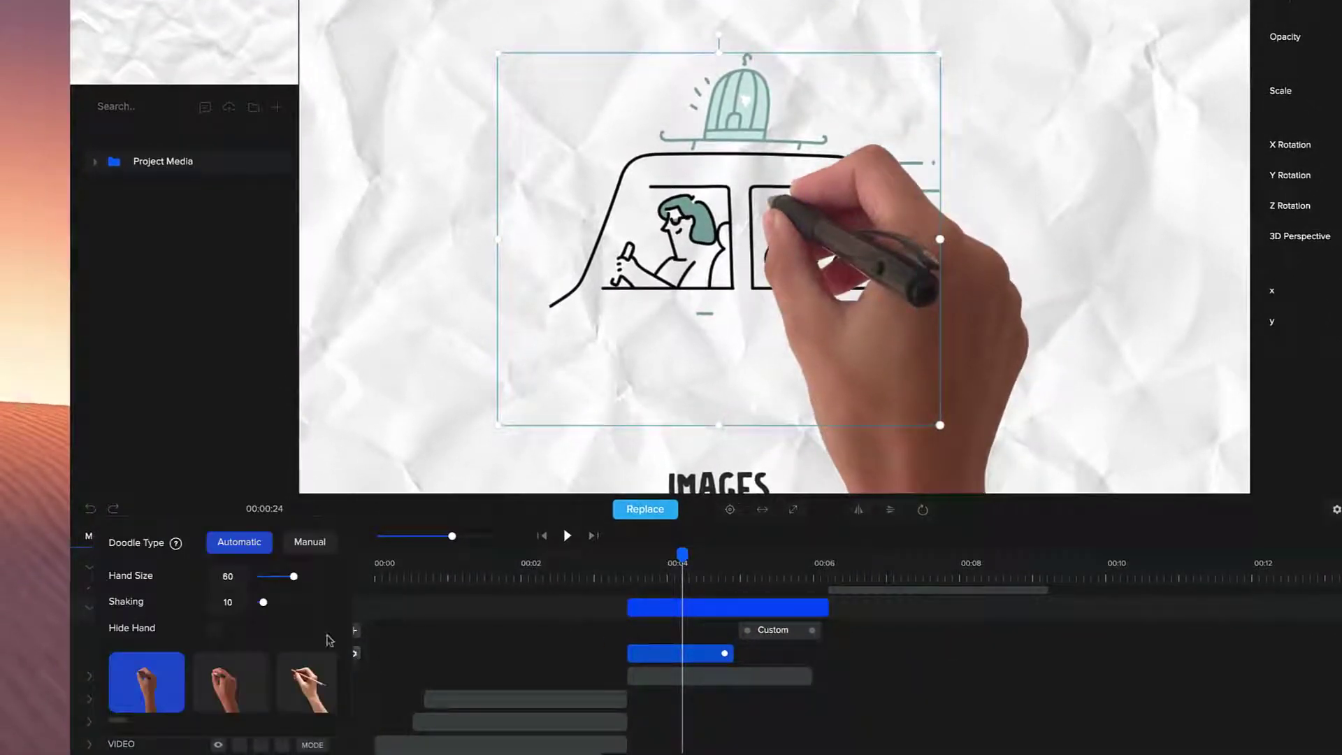
{"action": "left_click", "coordinate": [294, 540]}
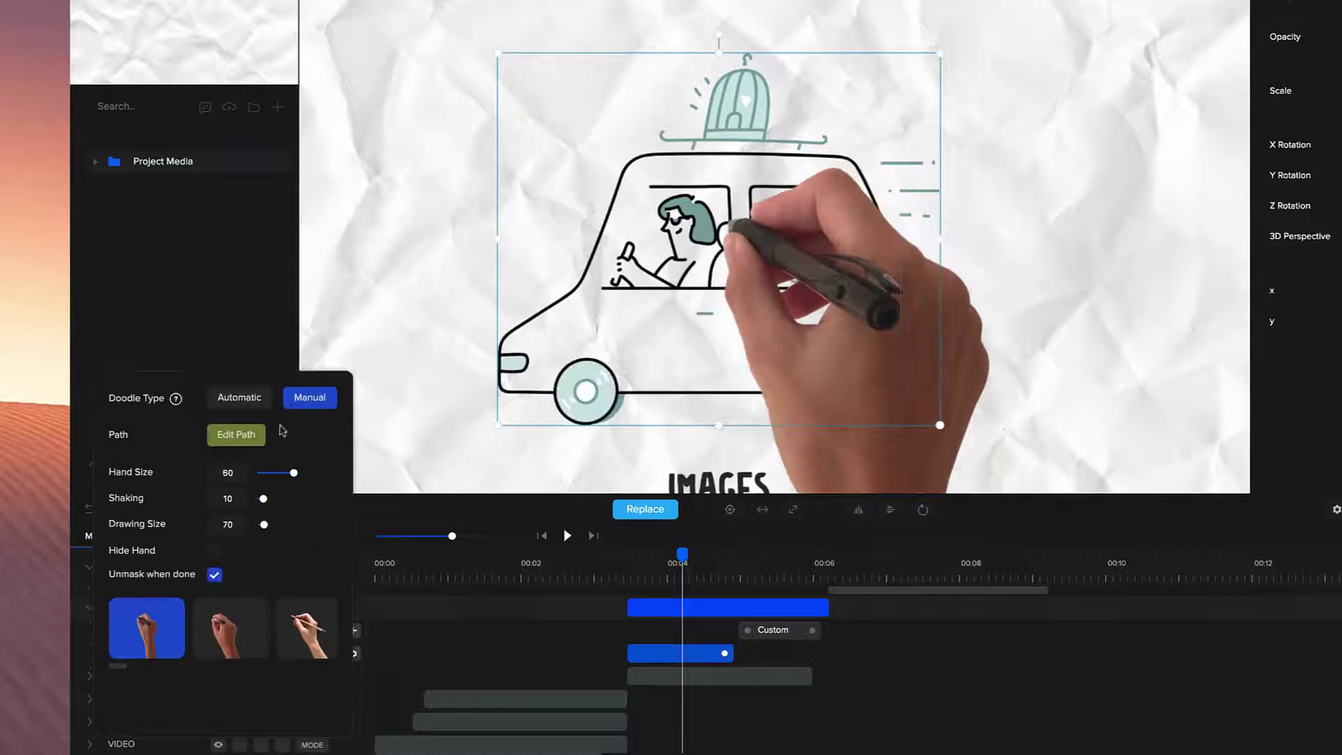
{"action": "left_click", "coordinate": [239, 437]}
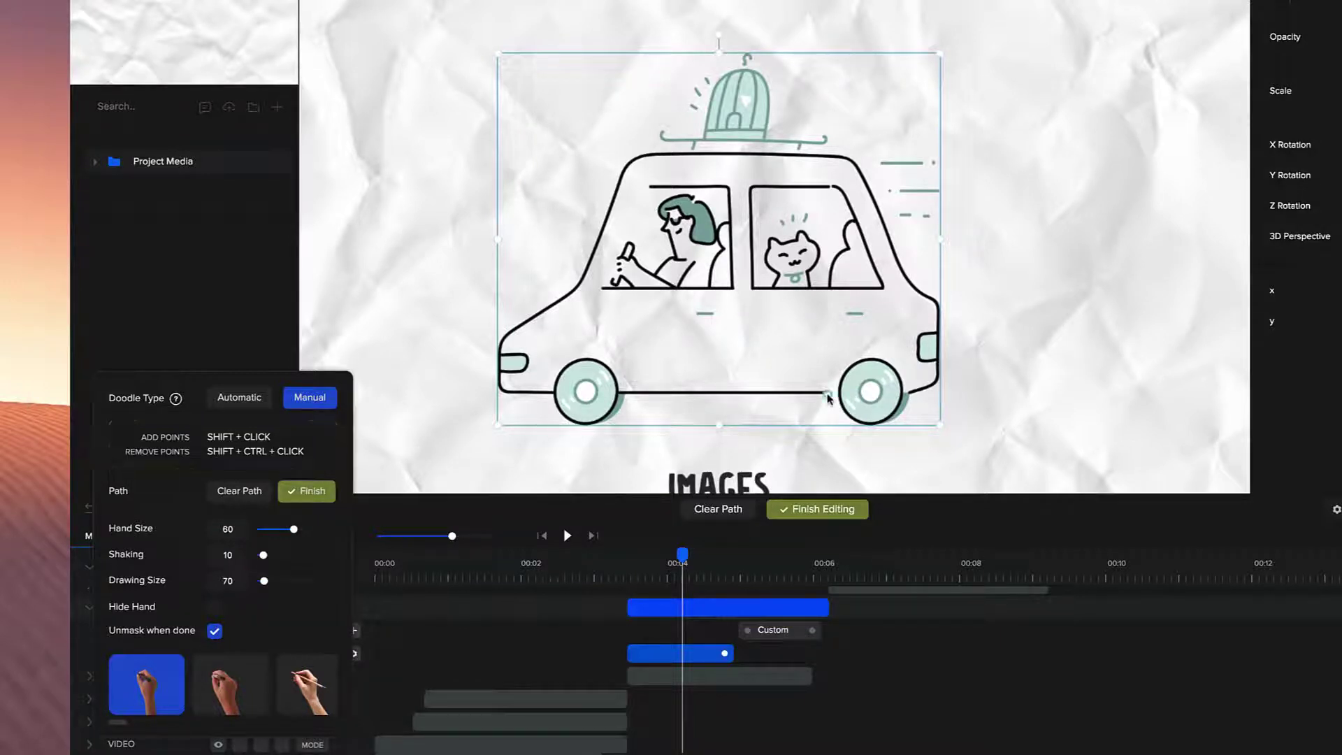
- Add path points along the car's underside, around the front wheel and up over the front bumper and headlight
{"action": "left_click", "coordinate": [621, 393], "text": "shift"}
{"action": "left_click", "coordinate": [613, 411], "text": "shift"}
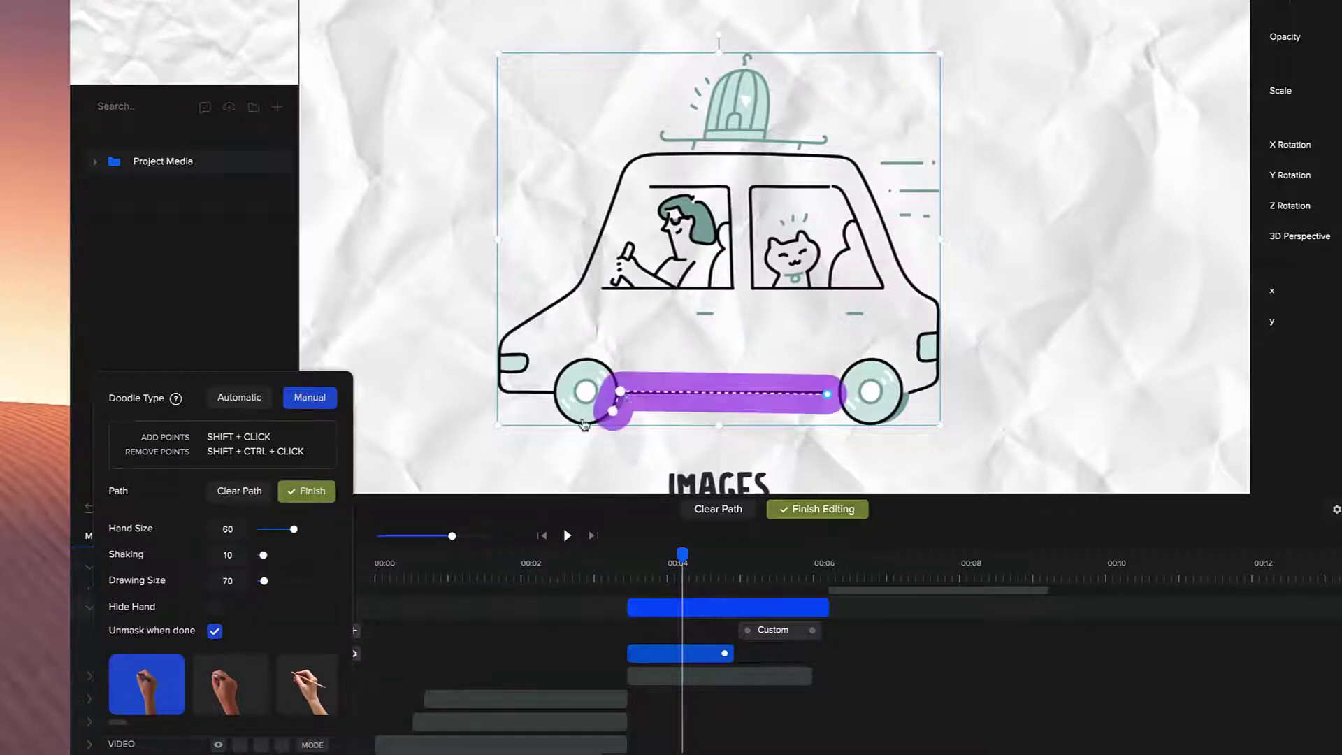
{"action": "left_click", "coordinate": [578, 421], "text": "shift"}
{"action": "left_click", "coordinate": [557, 405], "text": "shift"}
{"action": "left_click", "coordinate": [558, 374], "text": "shift"}
{"action": "left_click", "coordinate": [583, 364], "text": "shift"}
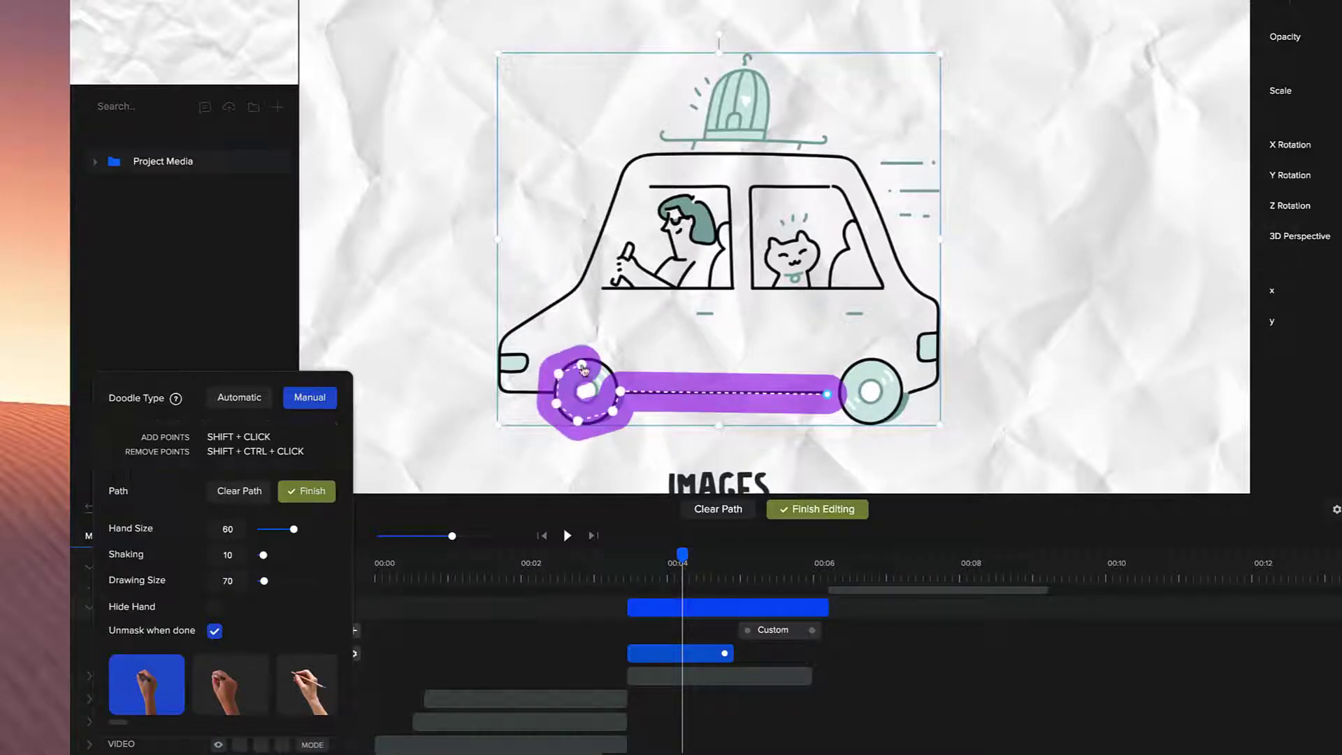
{"action": "left_click", "coordinate": [610, 373], "text": "shift"}
{"action": "left_click", "coordinate": [611, 388], "text": "shift"}
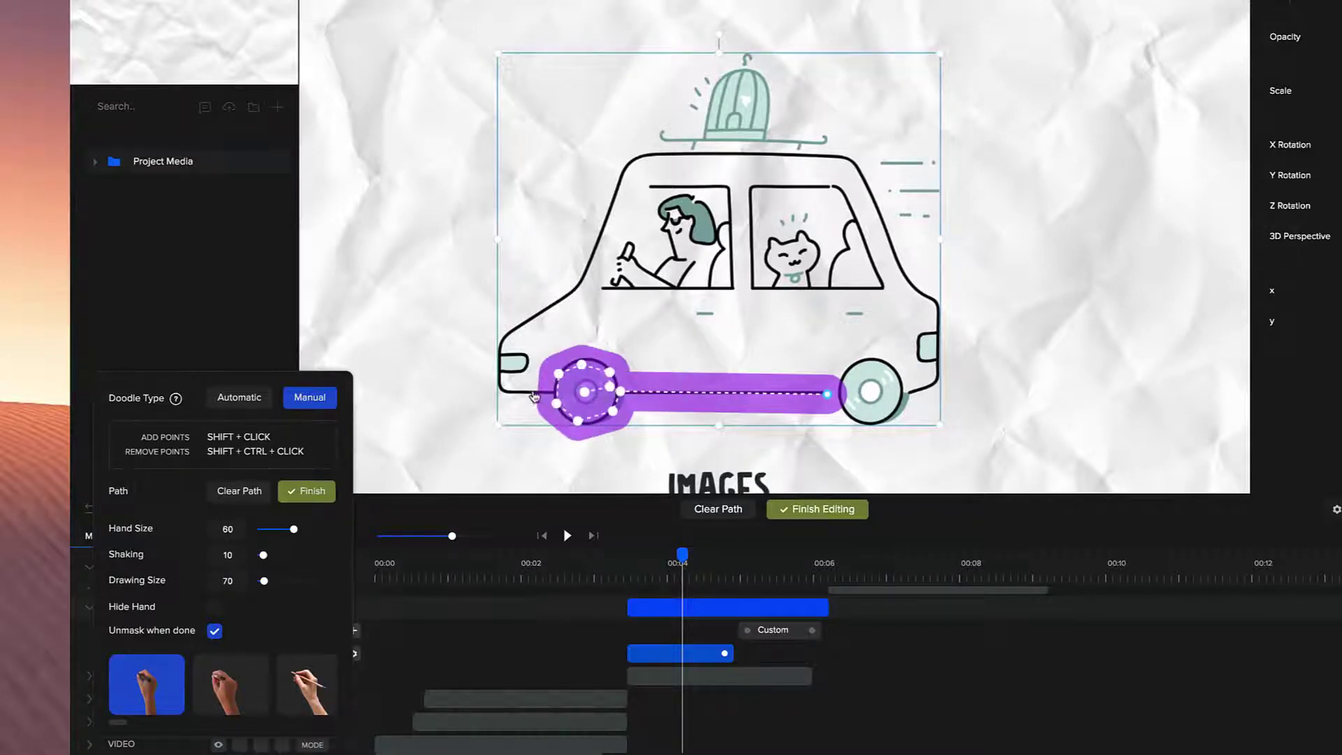
{"action": "left_click", "coordinate": [510, 392], "text": "shift"}
{"action": "left_click", "coordinate": [498, 366], "text": "shift"}
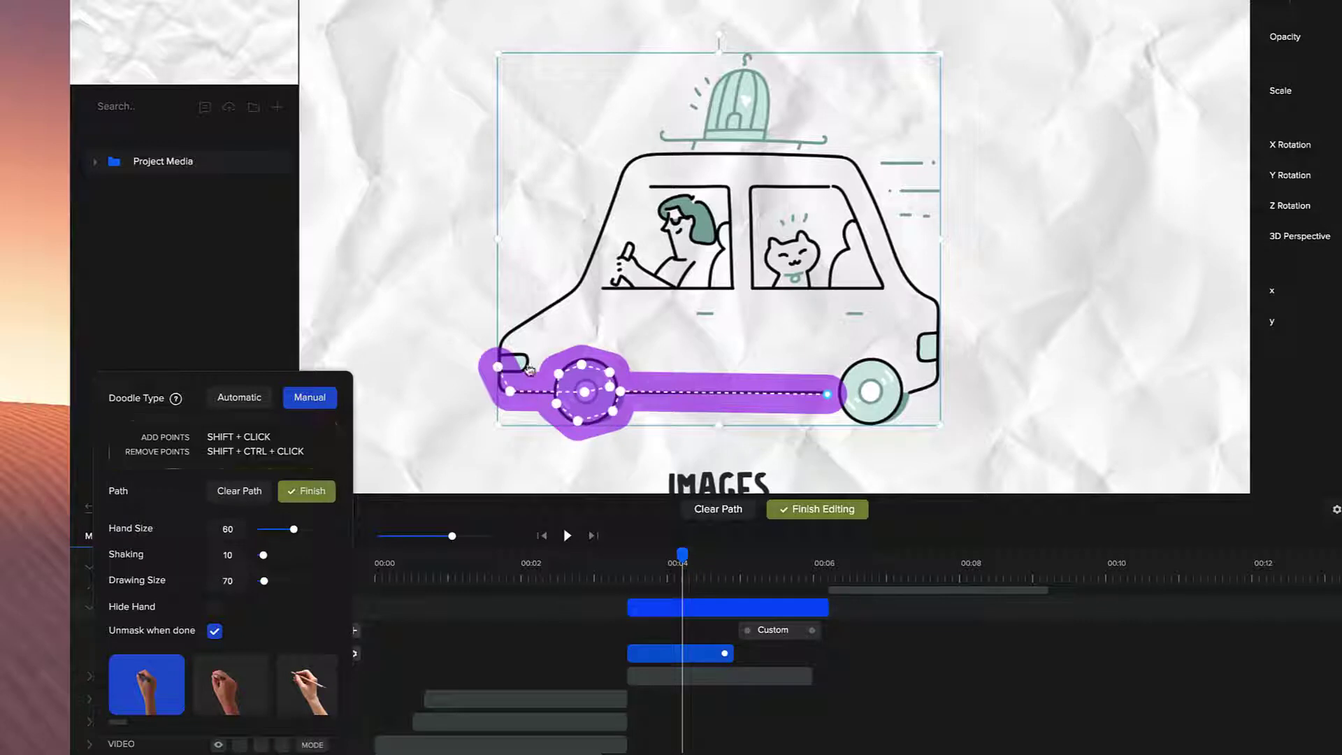
{"action": "left_click", "coordinate": [514, 346], "text": "shift"}
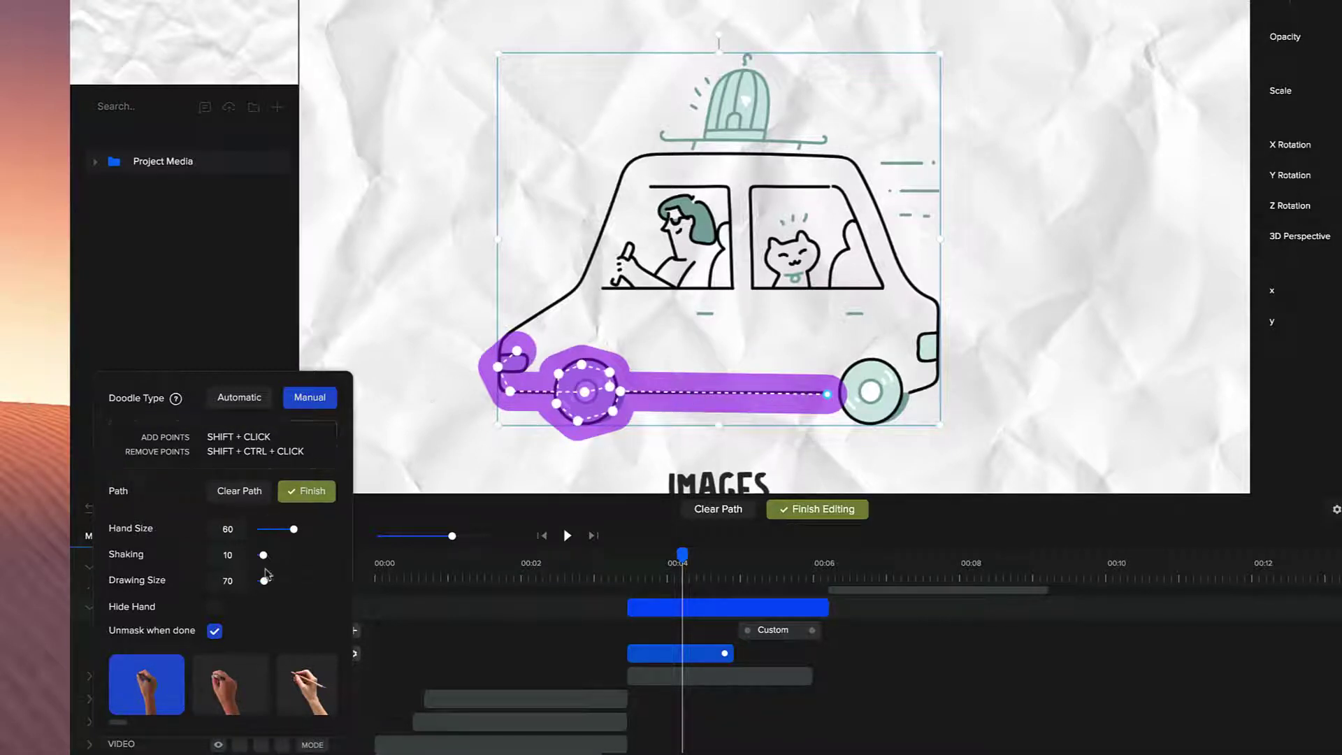
- Try thicker and thinner drawing strokes for the path and set the Drawing Size to 69
{"action": "left_click_drag", "start_coordinate": [266, 583], "coordinate": [265, 581]}
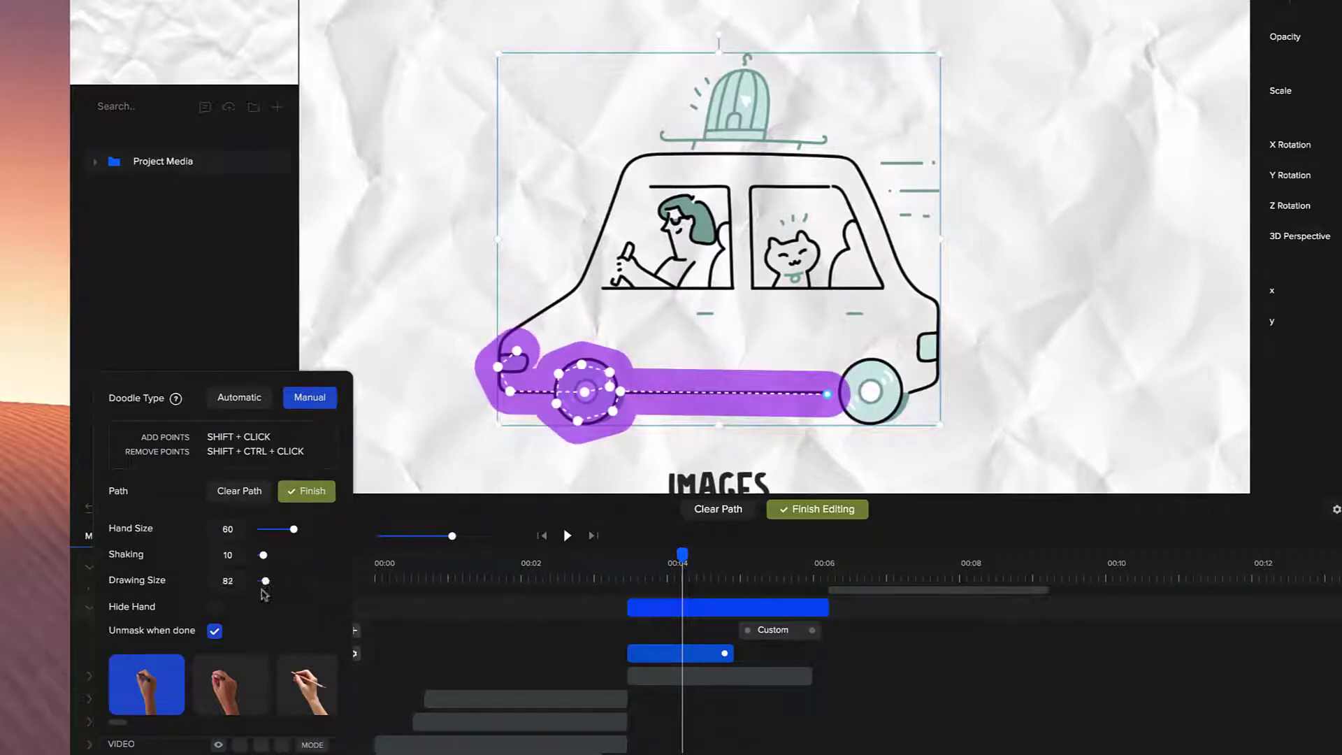
{"action": "left_click_drag", "start_coordinate": [265, 581], "coordinate": [260, 582]}
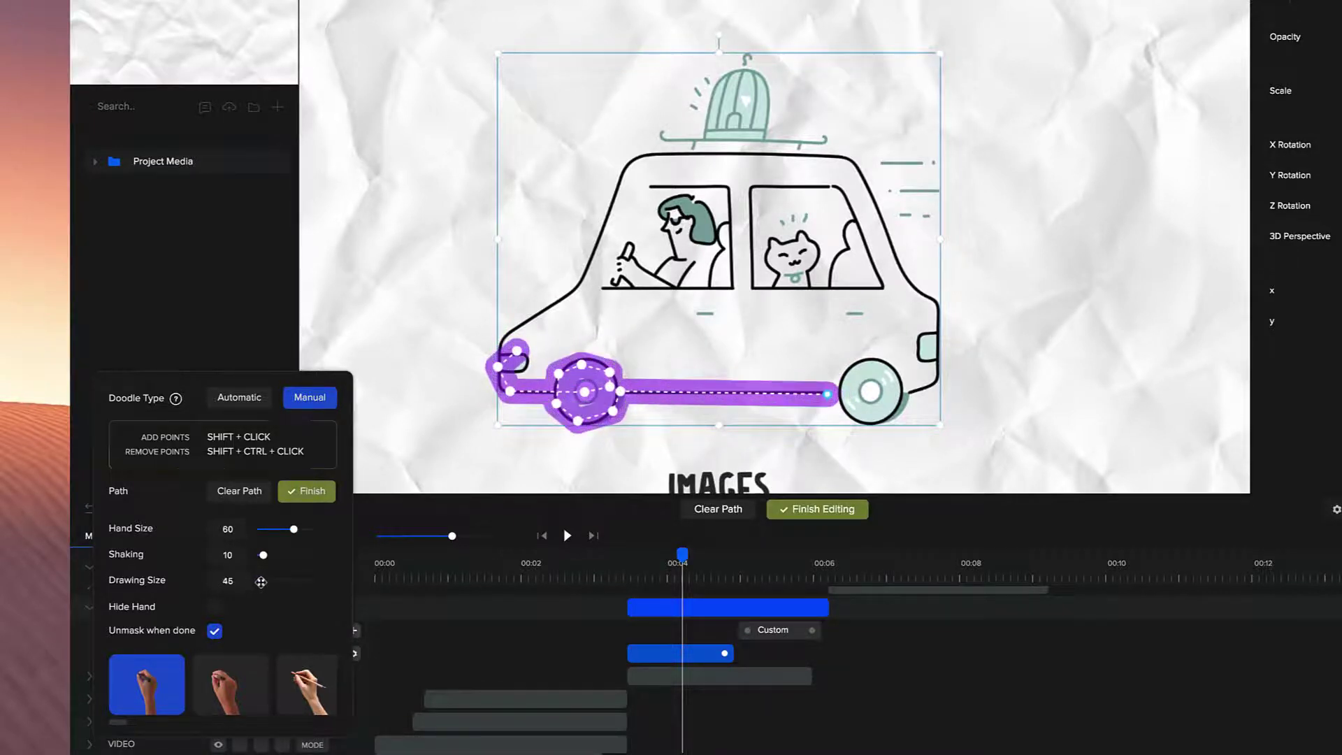
{"action": "left_click_drag", "start_coordinate": [261, 582], "coordinate": [265, 584]}
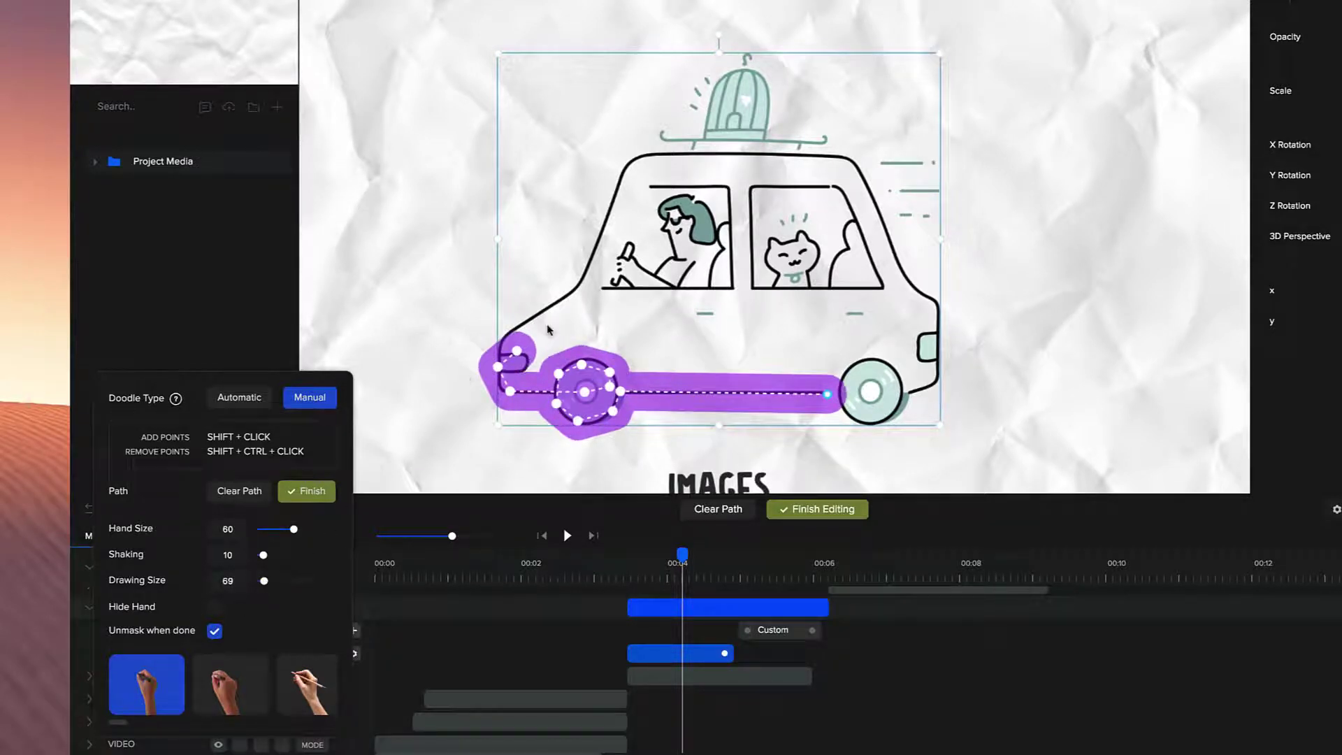
- Extend the doodle path up the hood and windshield pillar to the front of the roof
{"action": "left_click", "coordinate": [531, 319], "text": "shift"}
{"action": "left_click", "coordinate": [567, 299], "text": "shift"}
{"action": "left_click", "coordinate": [578, 283], "text": "shift"}
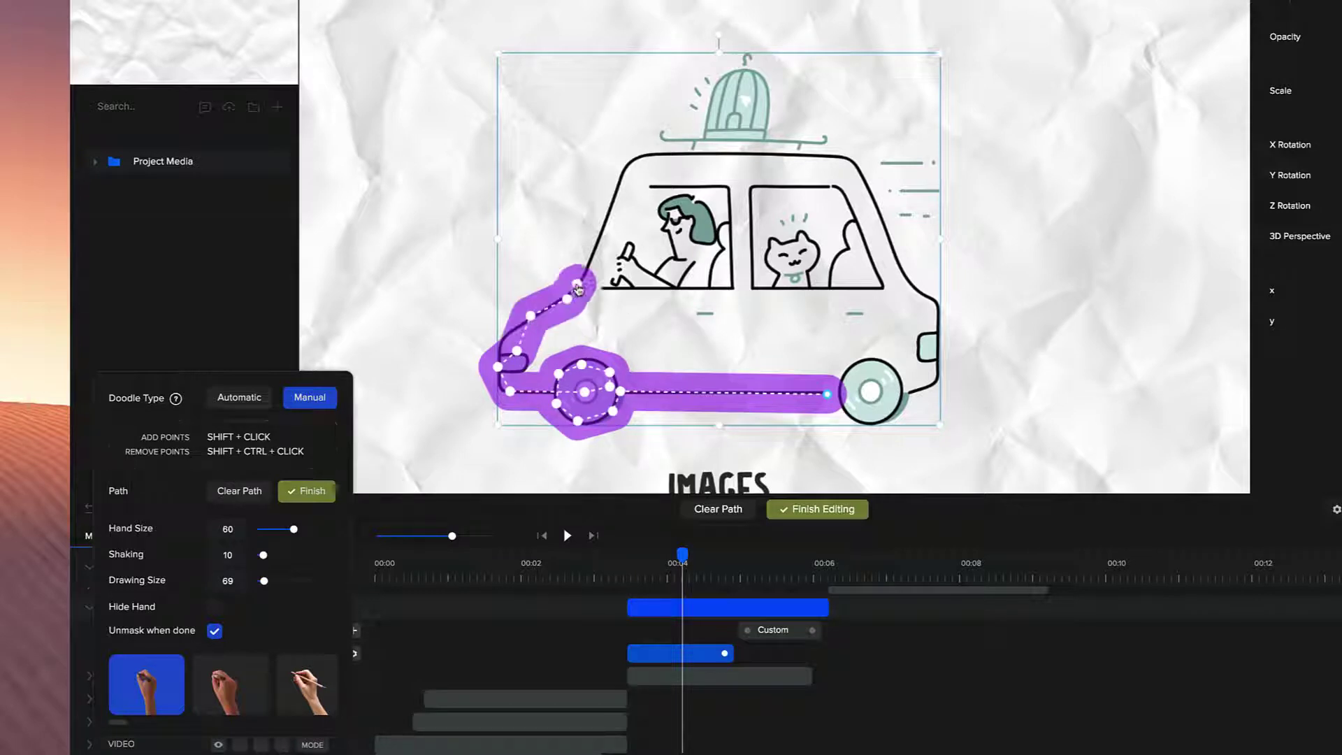
{"action": "left_click", "coordinate": [605, 219], "text": "shift"}
{"action": "left_click", "coordinate": [618, 179], "text": "shift"}
{"action": "left_click", "coordinate": [633, 153], "text": "shift"}
{"action": "left_click", "coordinate": [676, 151], "text": "shift"}
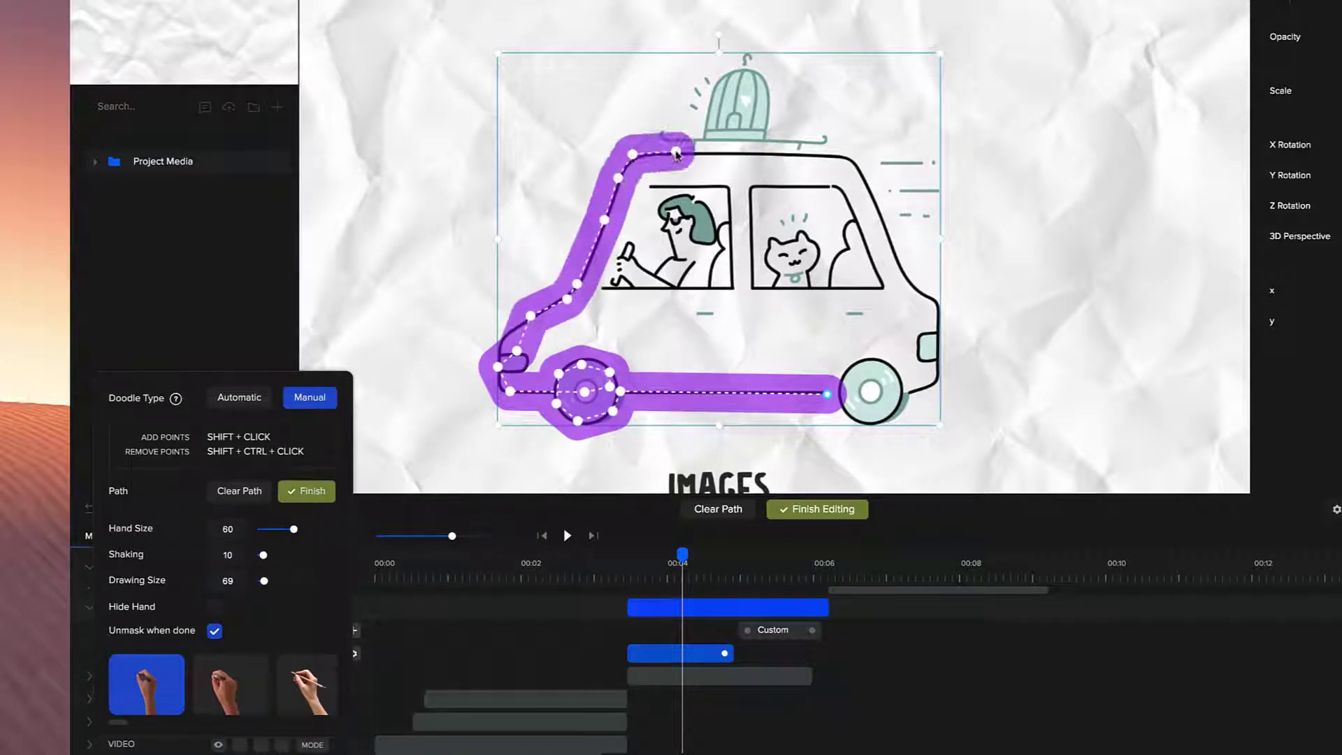
- Continue the doodle path along the roof, over the birdcage and out to the upper speed line
{"action": "left_click", "coordinate": [732, 151], "text": "shift"}
{"action": "left_click", "coordinate": [806, 143], "text": "shift"}
{"action": "left_click", "coordinate": [828, 149], "text": "shift"}
{"action": "left_click", "coordinate": [687, 116], "text": "shift"}
{"action": "left_click", "coordinate": [704, 87], "text": "shift"}
{"action": "left_click", "coordinate": [749, 60], "text": "shift"}
{"action": "left_click", "coordinate": [845, 163], "text": "shift"}
{"action": "left_click", "coordinate": [946, 165], "text": "shift"}
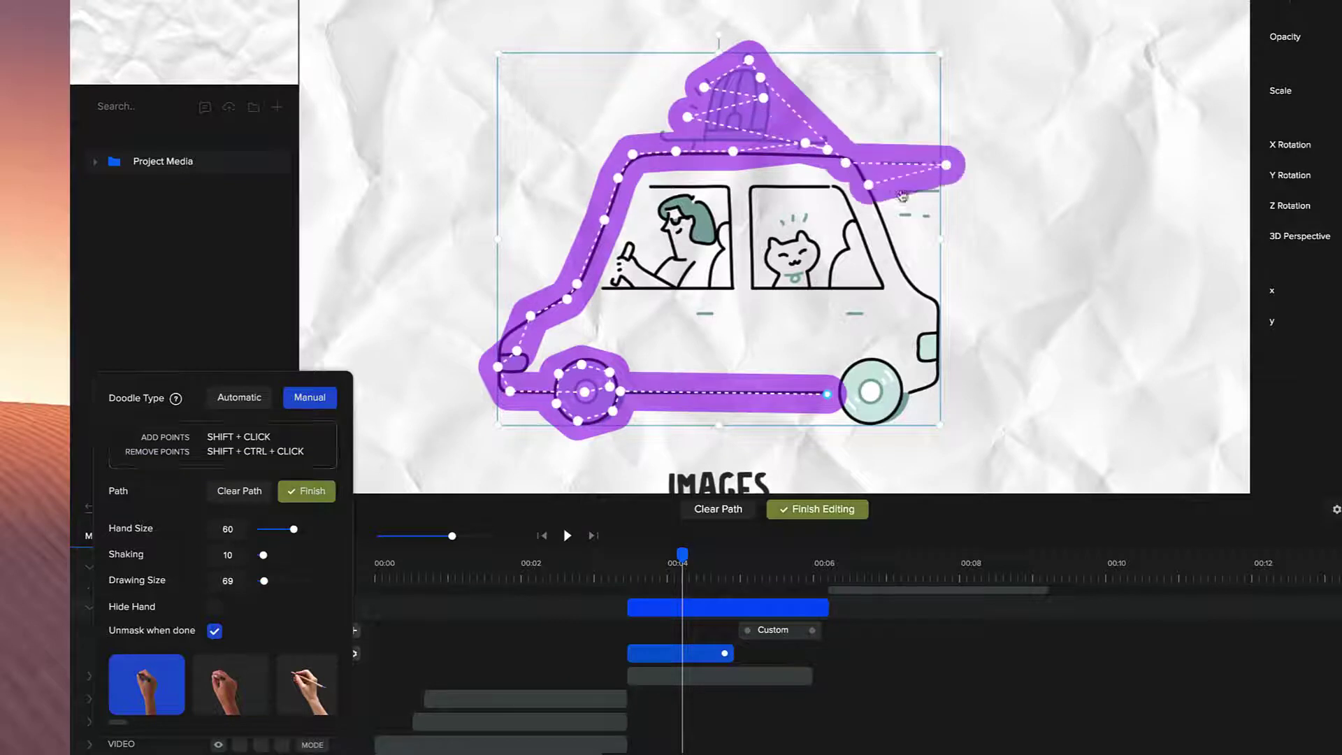
- Extend the path over the remaining speed lines, down the car's rear, around the rear wheel and up to the rear door
{"action": "left_click", "coordinate": [939, 192], "text": "shift"}
{"action": "left_click", "coordinate": [933, 218], "text": "shift"}
{"action": "left_click", "coordinate": [905, 273], "text": "shift"}
{"action": "left_click", "coordinate": [935, 305], "text": "shift"}
{"action": "left_click", "coordinate": [922, 390], "text": "shift"}
{"action": "left_click", "coordinate": [849, 401], "text": "shift"}
{"action": "left_click", "coordinate": [860, 314], "text": "shift"}
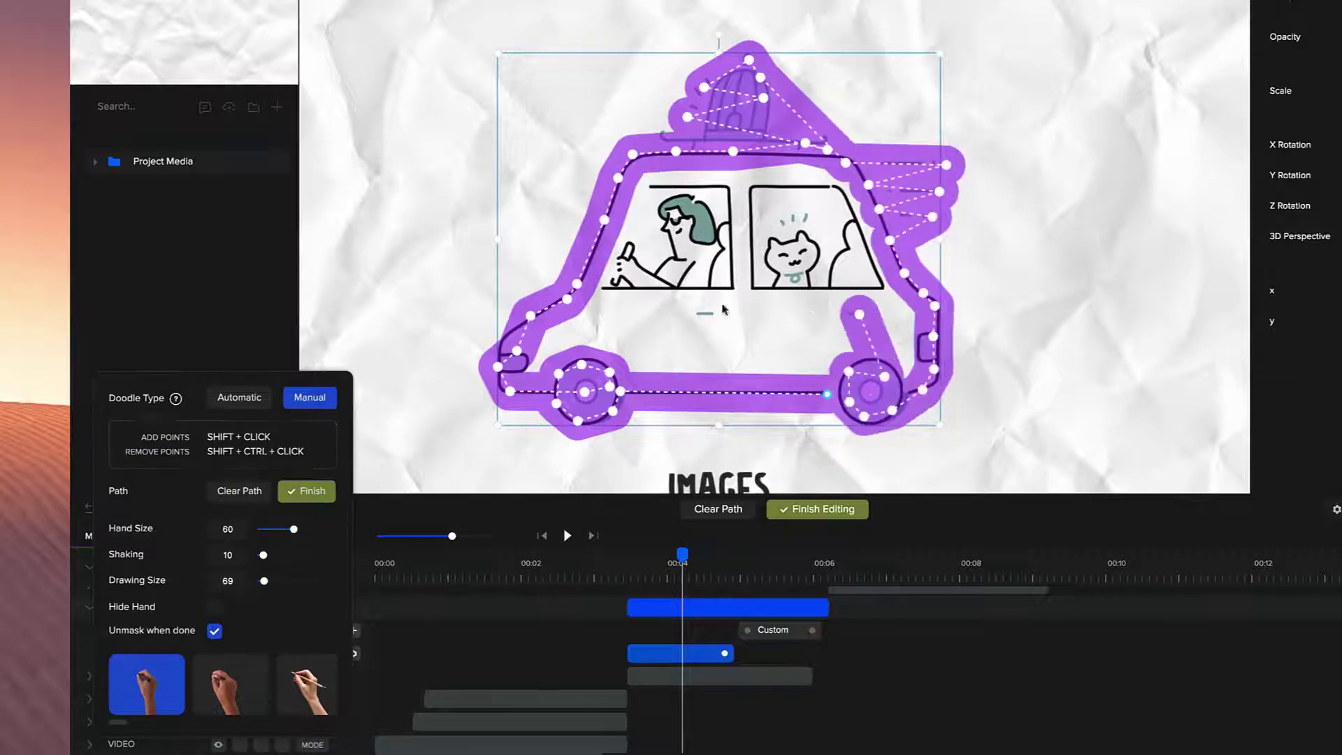
- Zigzag the doodle path across the windows from the door line up to the roof, covering the driver and the cat
{"action": "left_click", "coordinate": [598, 297], "text": "shift"}
{"action": "left_click", "coordinate": [889, 285], "text": "shift"}
{"action": "left_click", "coordinate": [610, 263], "text": "shift"}
{"action": "left_click", "coordinate": [867, 244], "text": "shift"}
{"action": "left_click", "coordinate": [630, 229], "text": "shift"}
{"action": "left_click", "coordinate": [857, 210], "text": "shift"}
{"action": "left_click", "coordinate": [647, 200], "text": "shift"}
{"action": "left_click", "coordinate": [841, 183], "text": "shift"}
{"action": "left_click", "coordinate": [646, 172], "text": "shift"}
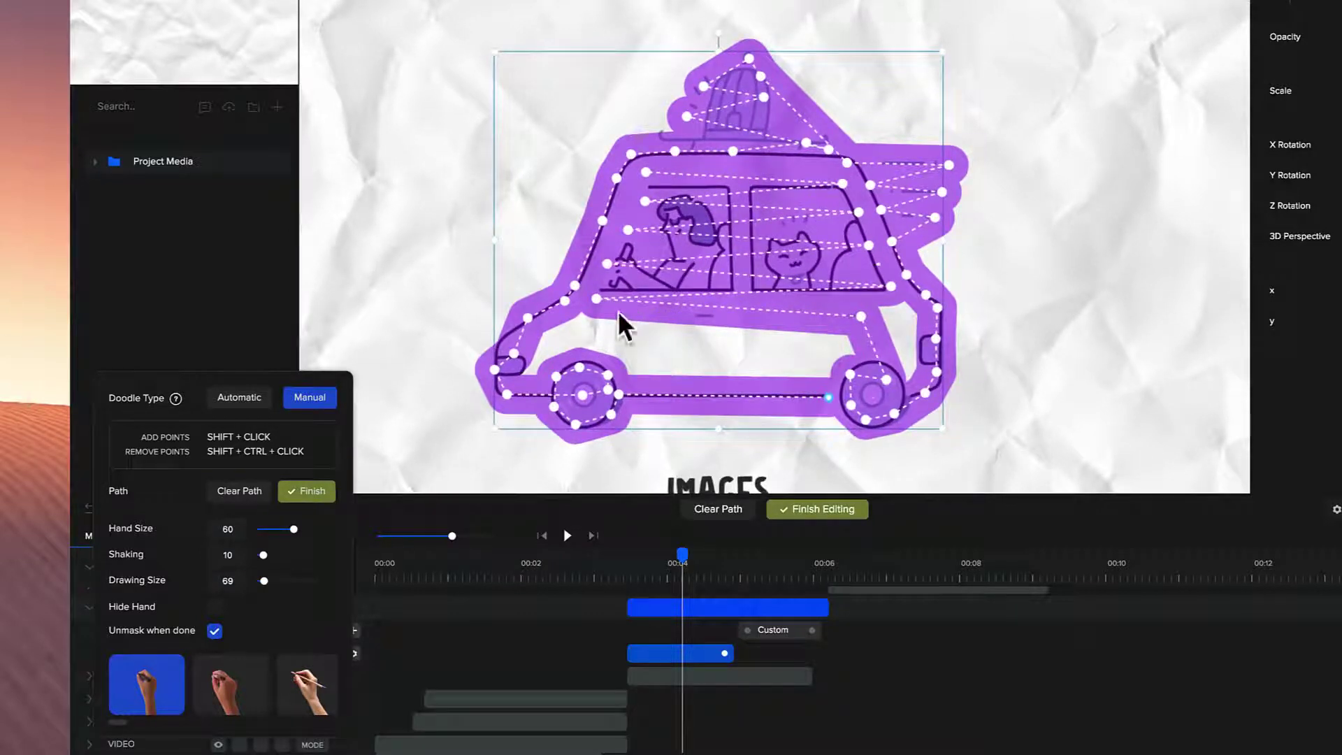
- Reposition the two path points below the windows, move the playhead to the image clip's start and finish editing the path
{"action": "mouse_move", "coordinate": [597, 303]}
{"action": "left_mouse_down"}
{"action": "mouse_move", "coordinate": [700, 360]}
{"action": "mouse_move", "coordinate": [731, 324]}
{"action": "mouse_move", "coordinate": [610, 295]}
{"action": "left_mouse_up"}
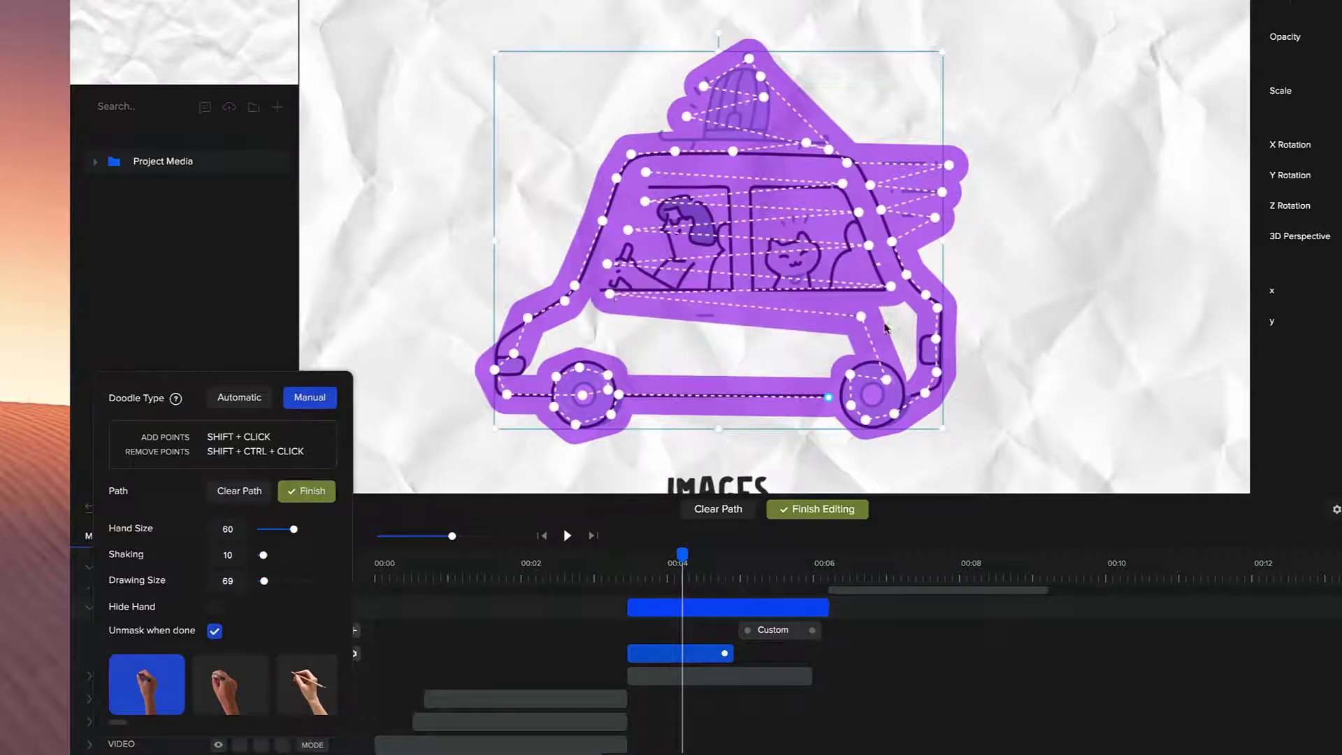
{"action": "left_click_drag", "start_coordinate": [861, 317], "coordinate": [889, 323]}
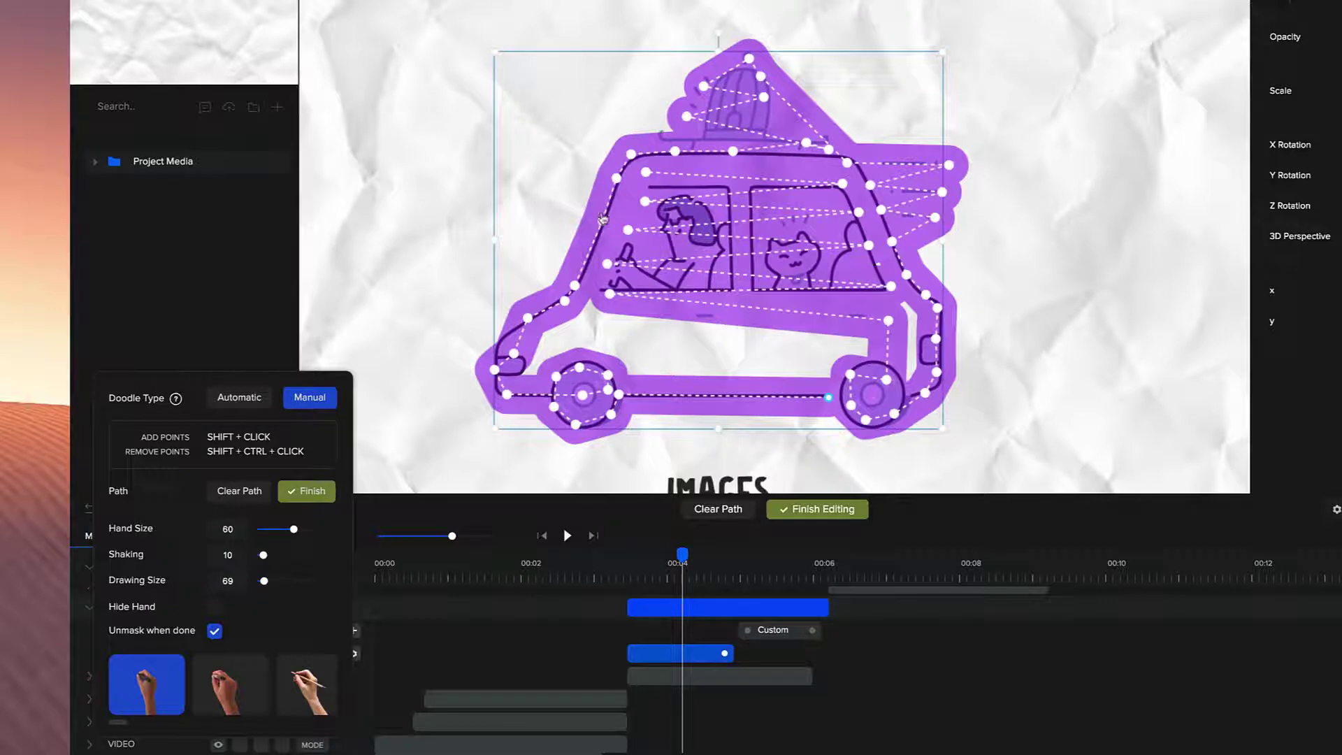
{"action": "left_click", "coordinate": [631, 581]}
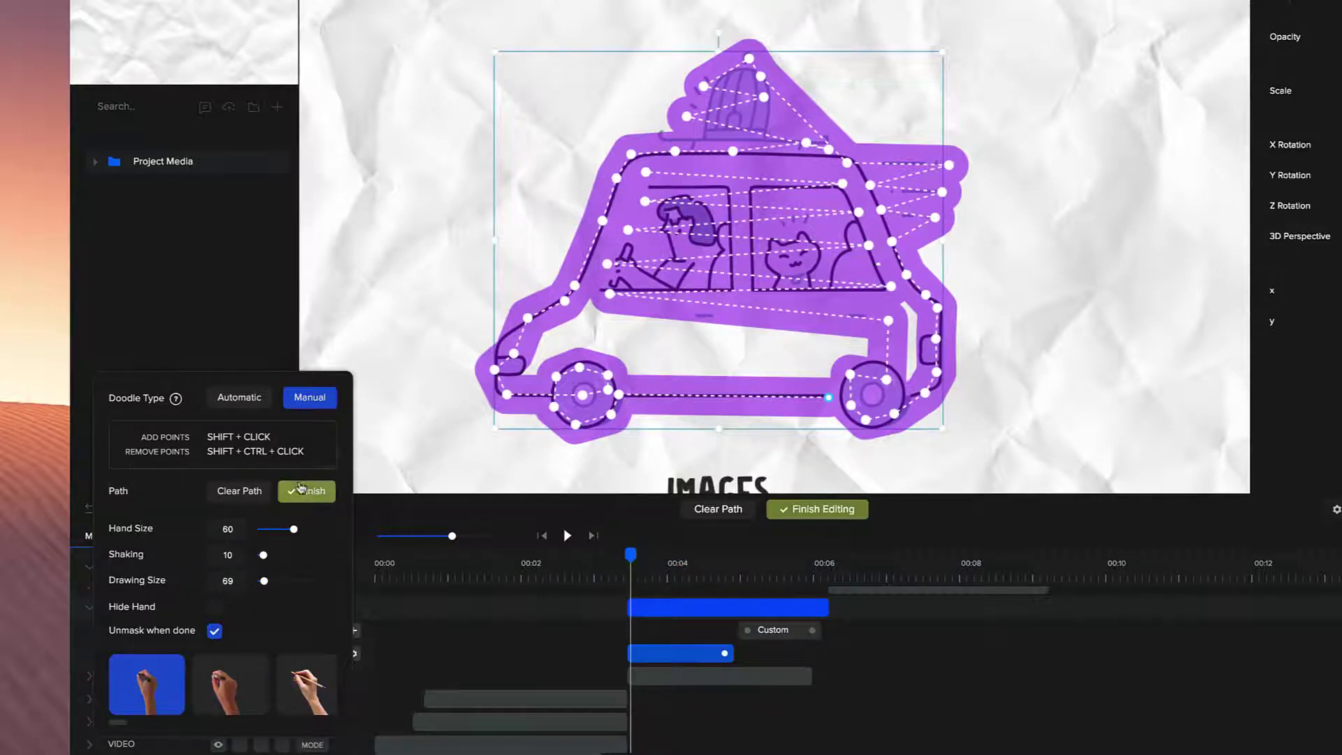
{"action": "left_click", "coordinate": [307, 491]}
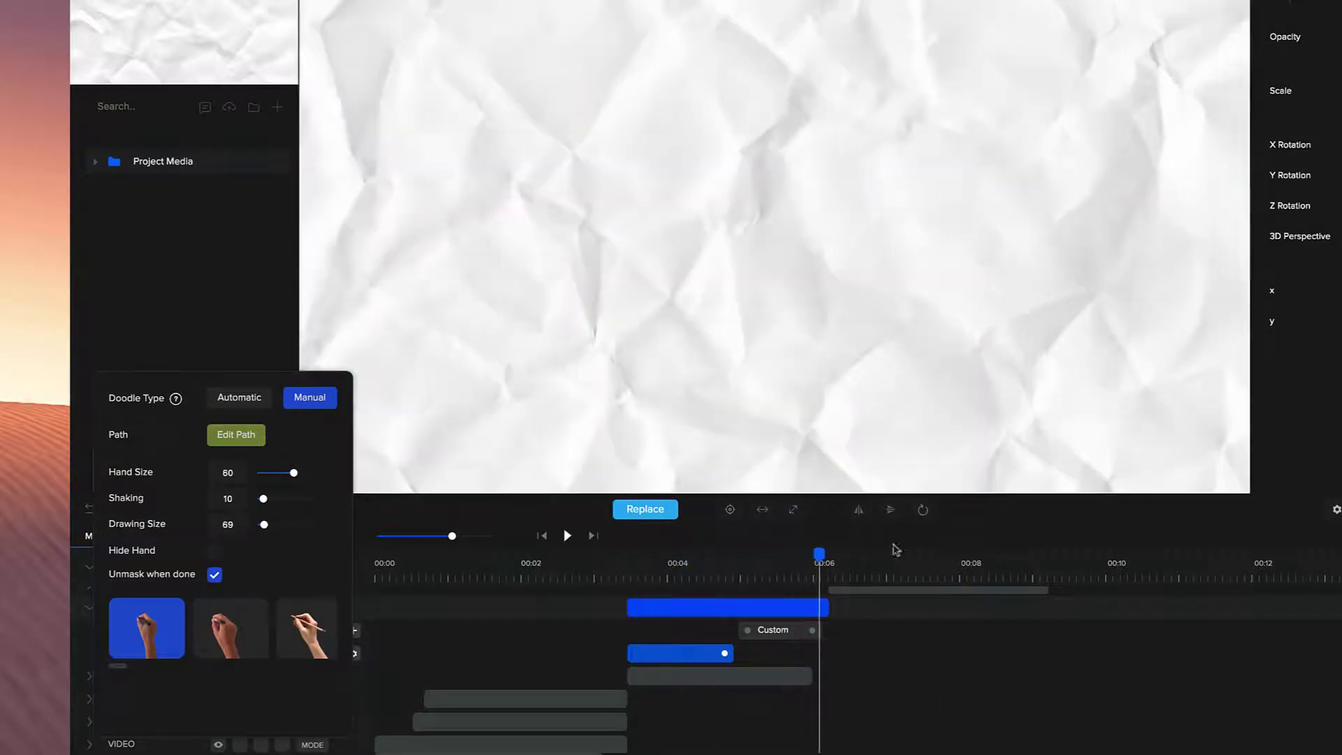
- Shorten the car image's doodle effect slightly on the timeline and browse the available drawing hands in its settings
{"action": "left_click", "coordinate": [725, 565]}
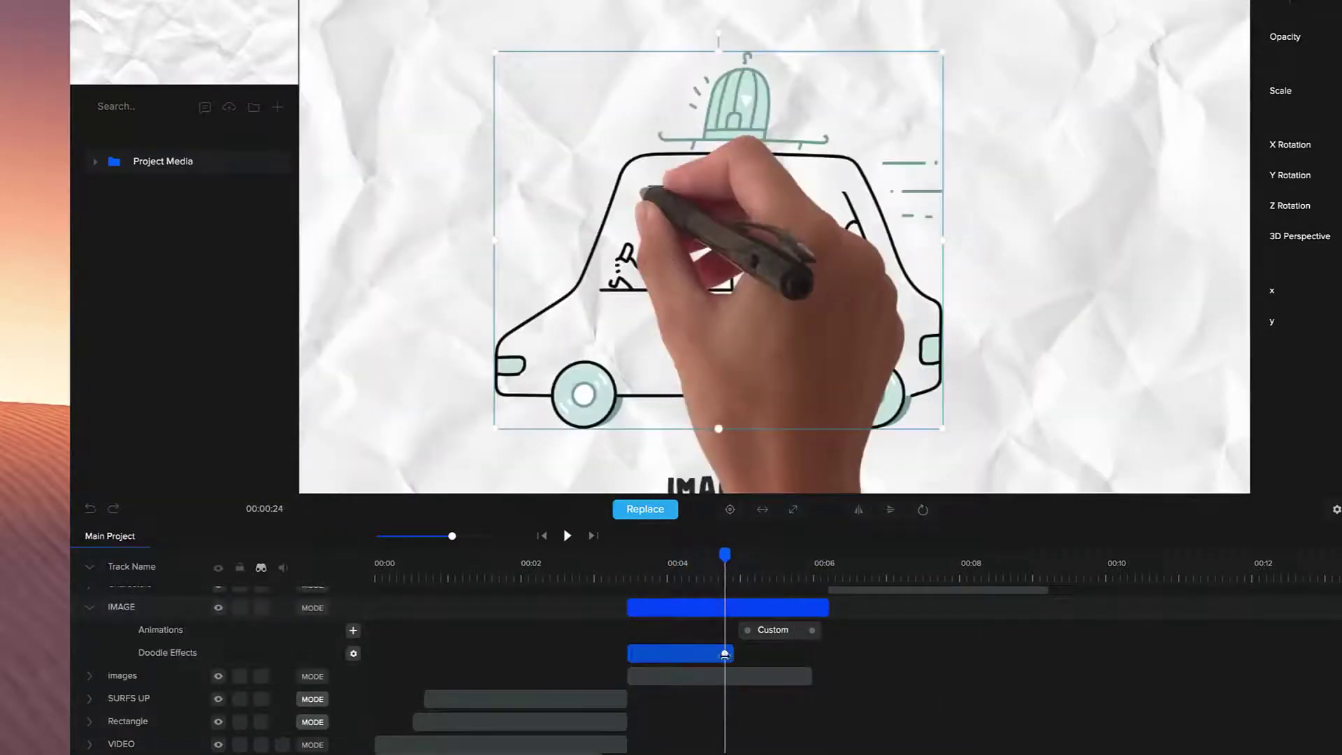
{"action": "mouse_move", "coordinate": [724, 654]}
{"action": "left_mouse_down"}
{"action": "mouse_move", "coordinate": [695, 654]}
{"action": "mouse_move", "coordinate": [718, 654]}
{"action": "left_mouse_up"}
{"action": "left_click", "coordinate": [504, 644]}
{"action": "left_click", "coordinate": [353, 654]}
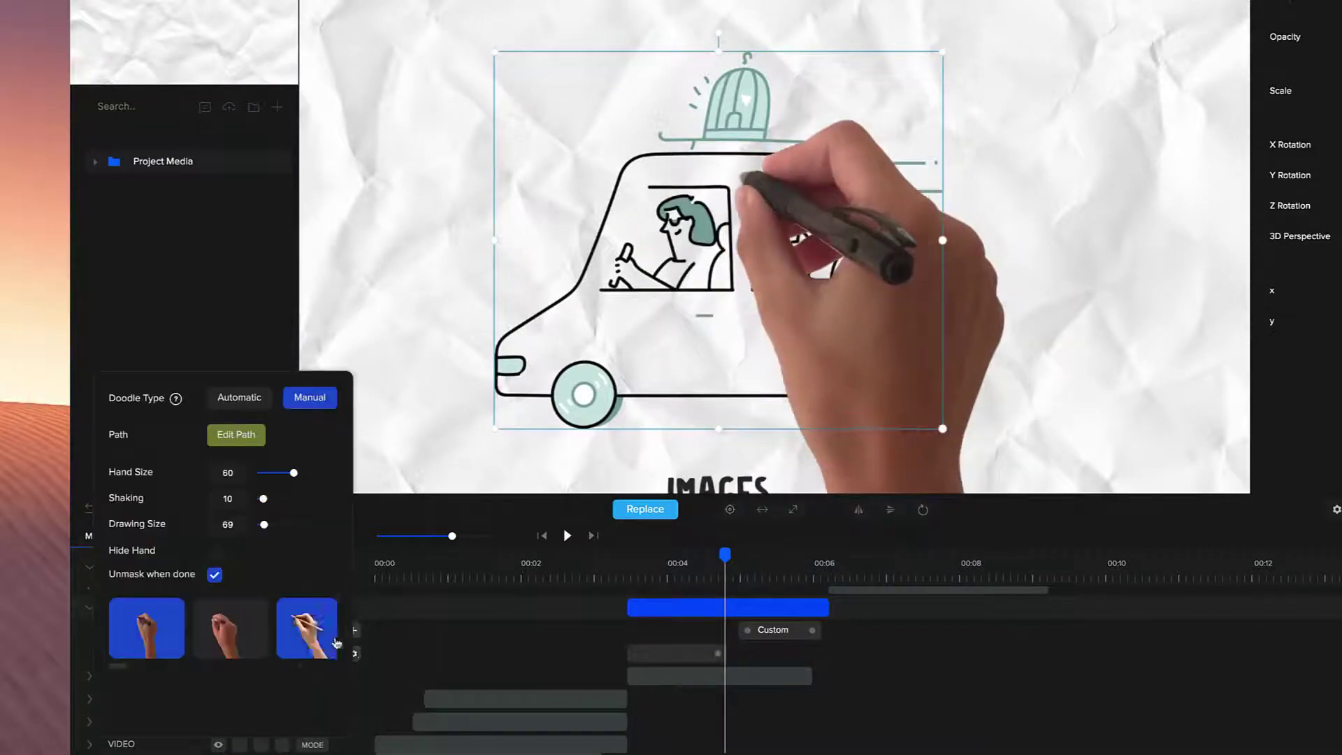
{"action": "left_click_drag", "start_coordinate": [121, 671], "coordinate": [365, 656]}
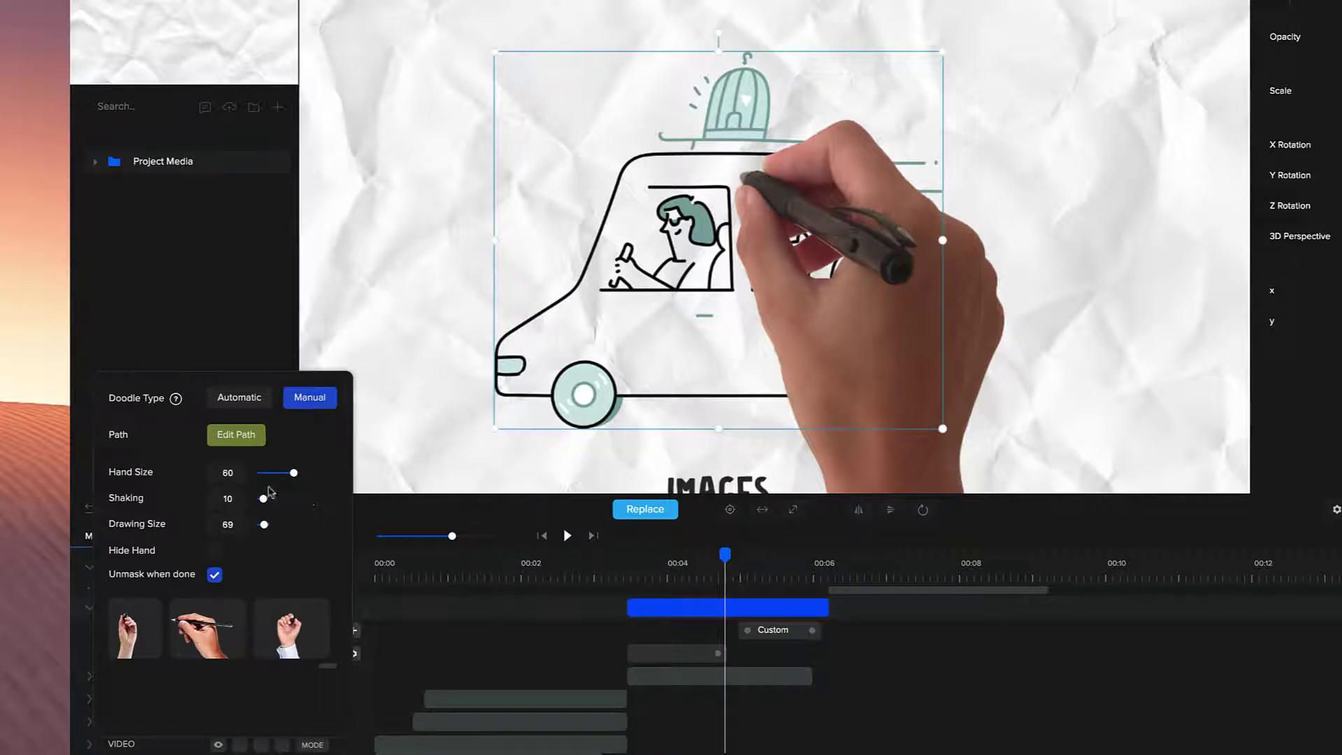
- Move the playhead to about 4 seconds and set the car doodle's hand size to 48
{"action": "left_click", "coordinate": [690, 563]}
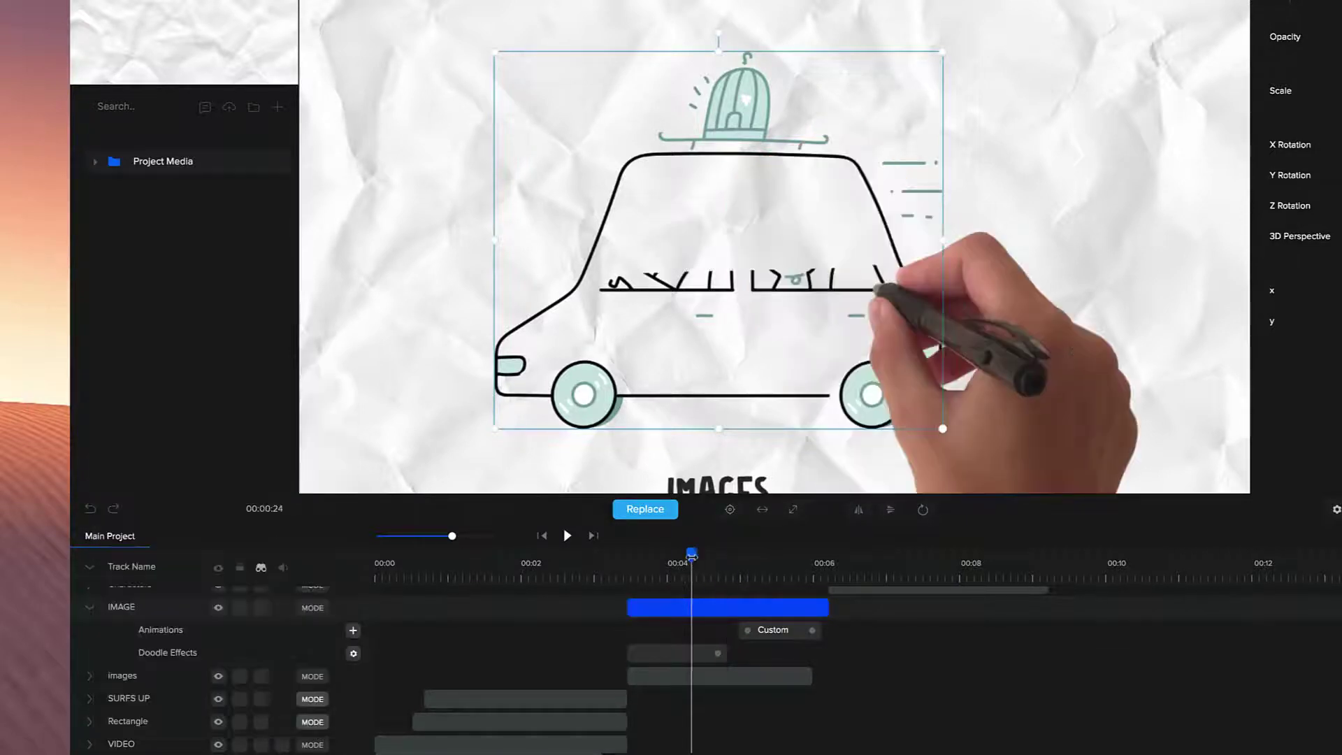
{"action": "left_click", "coordinate": [672, 659]}
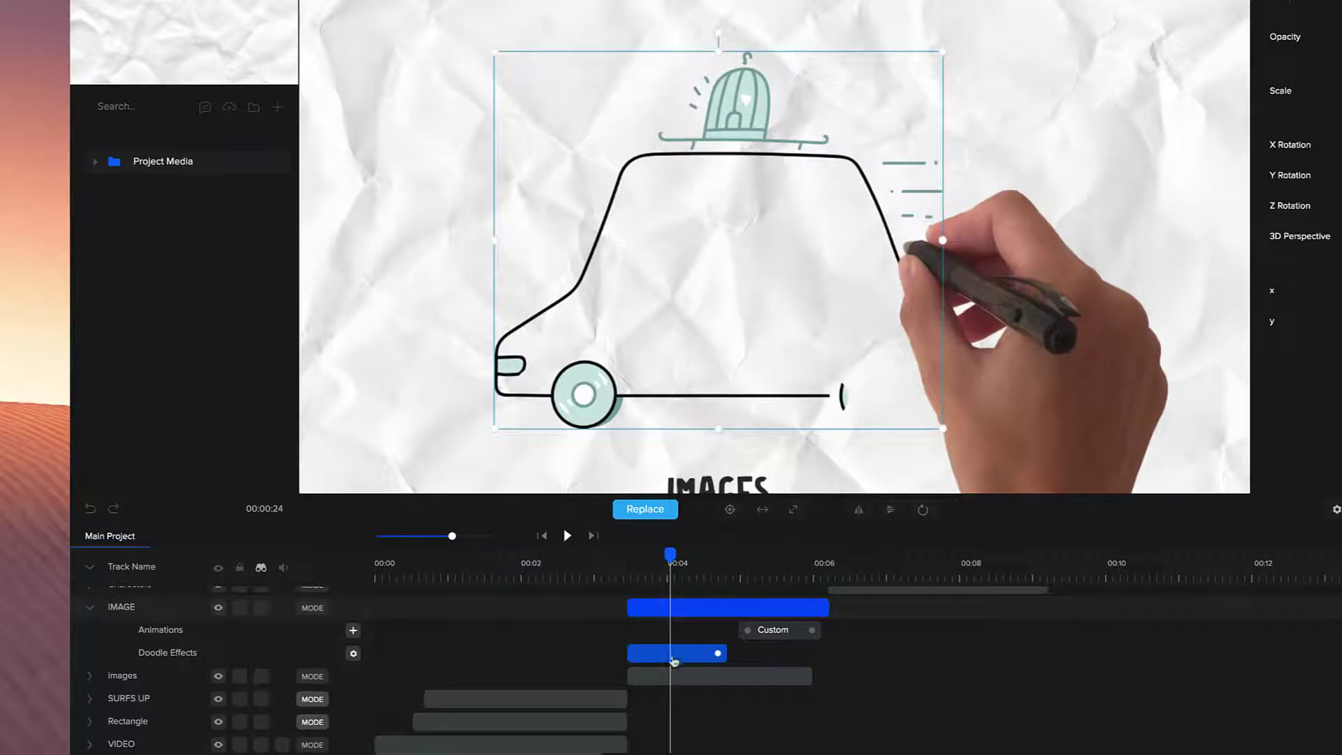
{"action": "key", "text": "Delete"}
{"action": "left_click", "coordinate": [354, 654]}
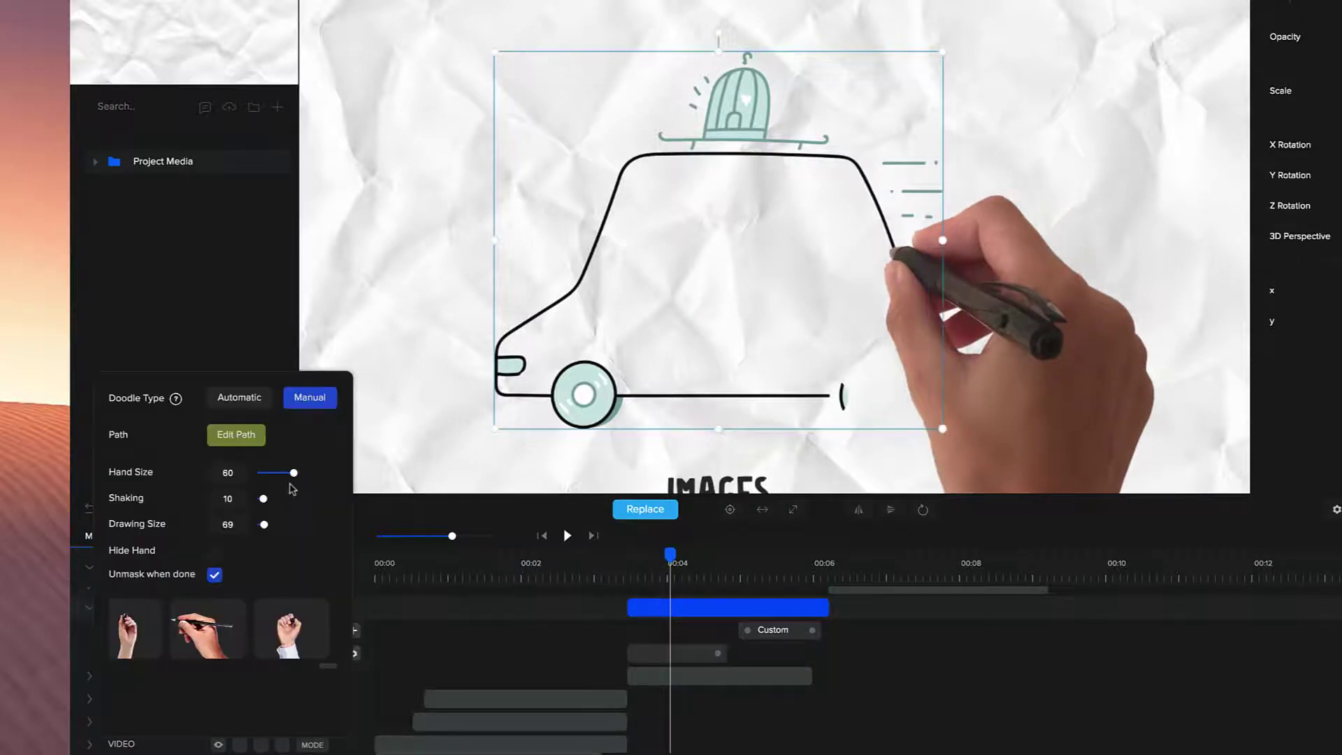
{"action": "left_click_drag", "start_coordinate": [293, 475], "coordinate": [286, 473]}
{"action": "scroll", "coordinate": [878, 323], "scroll_direction": "down", "scroll_amount": 4}
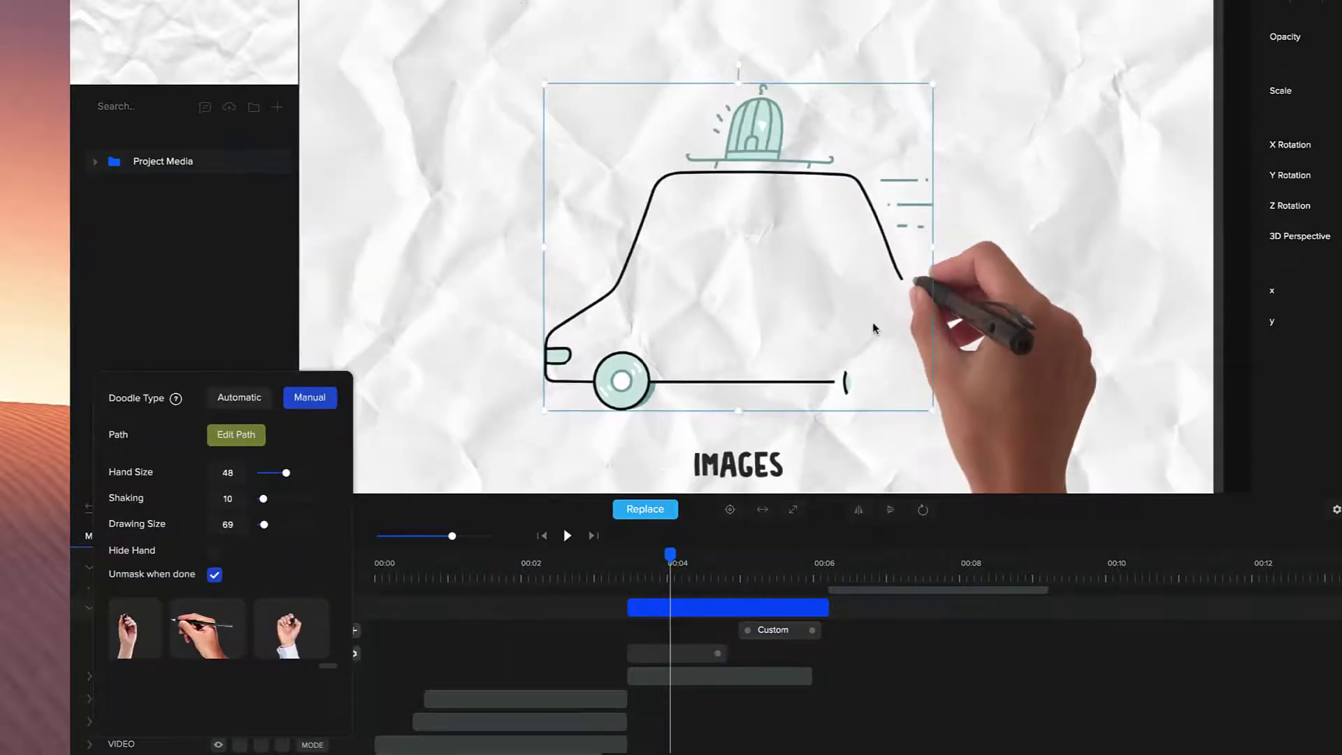
{"action": "scroll", "coordinate": [873, 331], "scroll_direction": "up", "scroll_amount": 1}
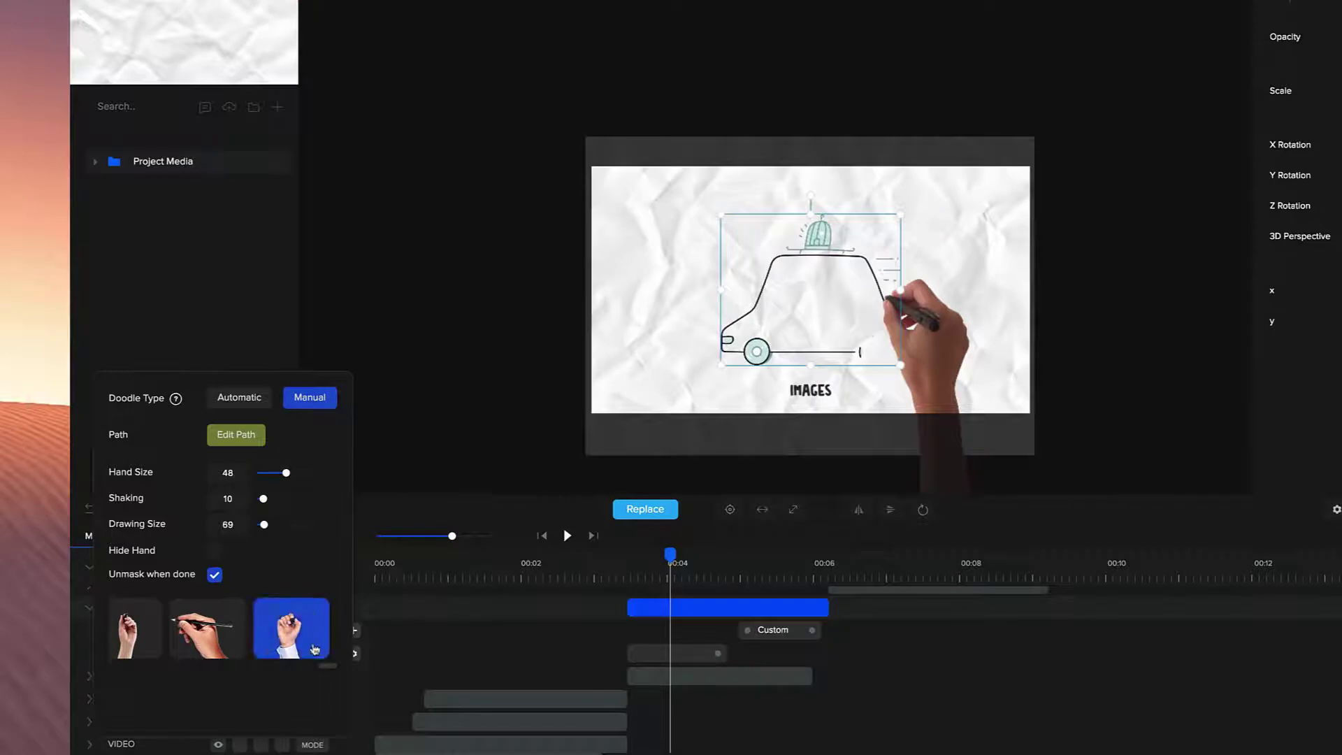
- Try the hand holding a black pencil at hand sizes 18 and 32, and compare it with an upright hand
{"action": "left_click", "coordinate": [208, 639]}
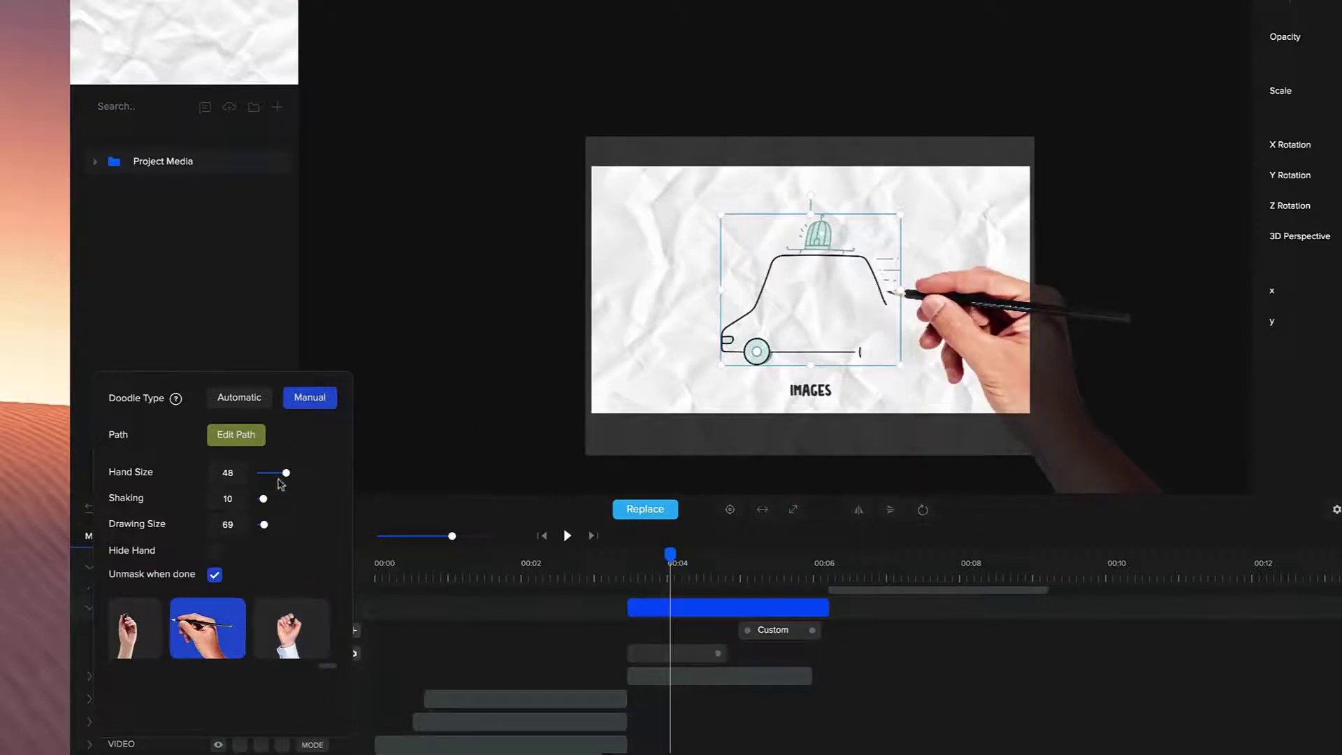
{"action": "left_click_drag", "start_coordinate": [286, 474], "coordinate": [269, 471]}
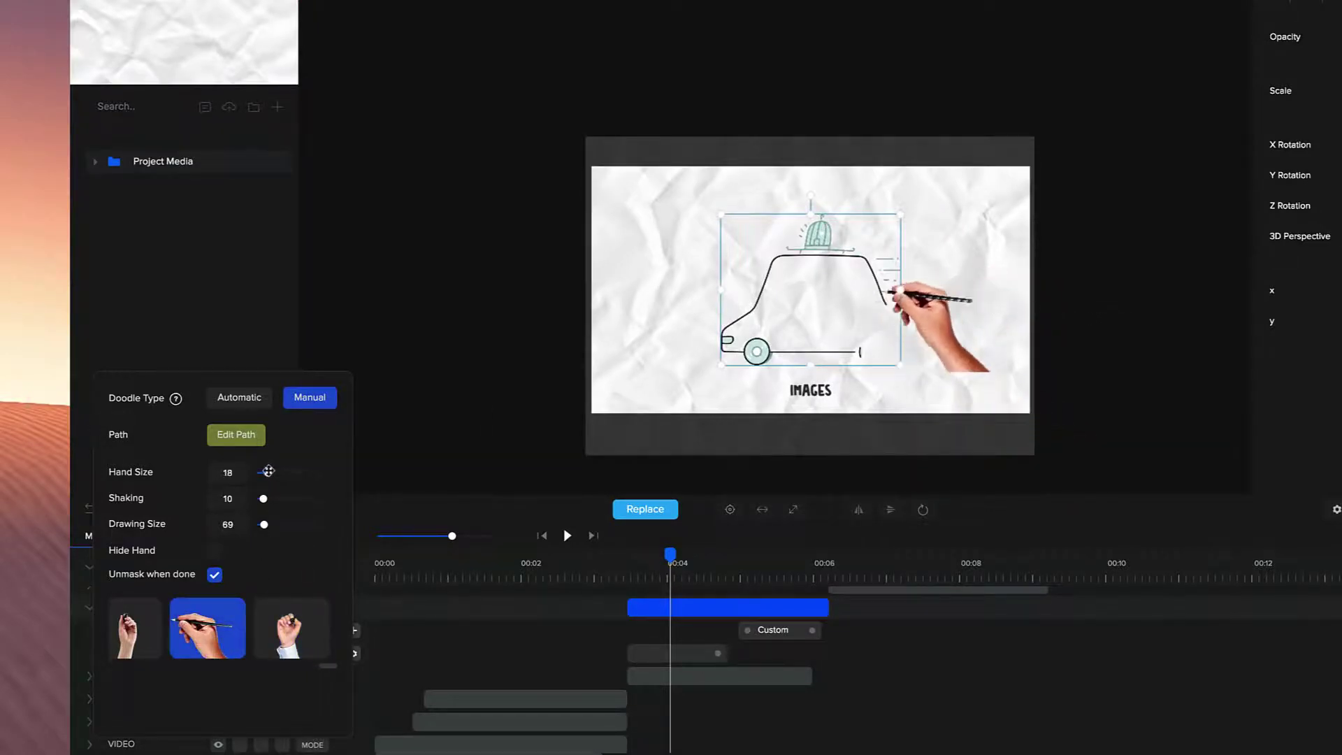
{"action": "scroll", "coordinate": [890, 283], "scroll_direction": "up", "scroll_amount": 2}
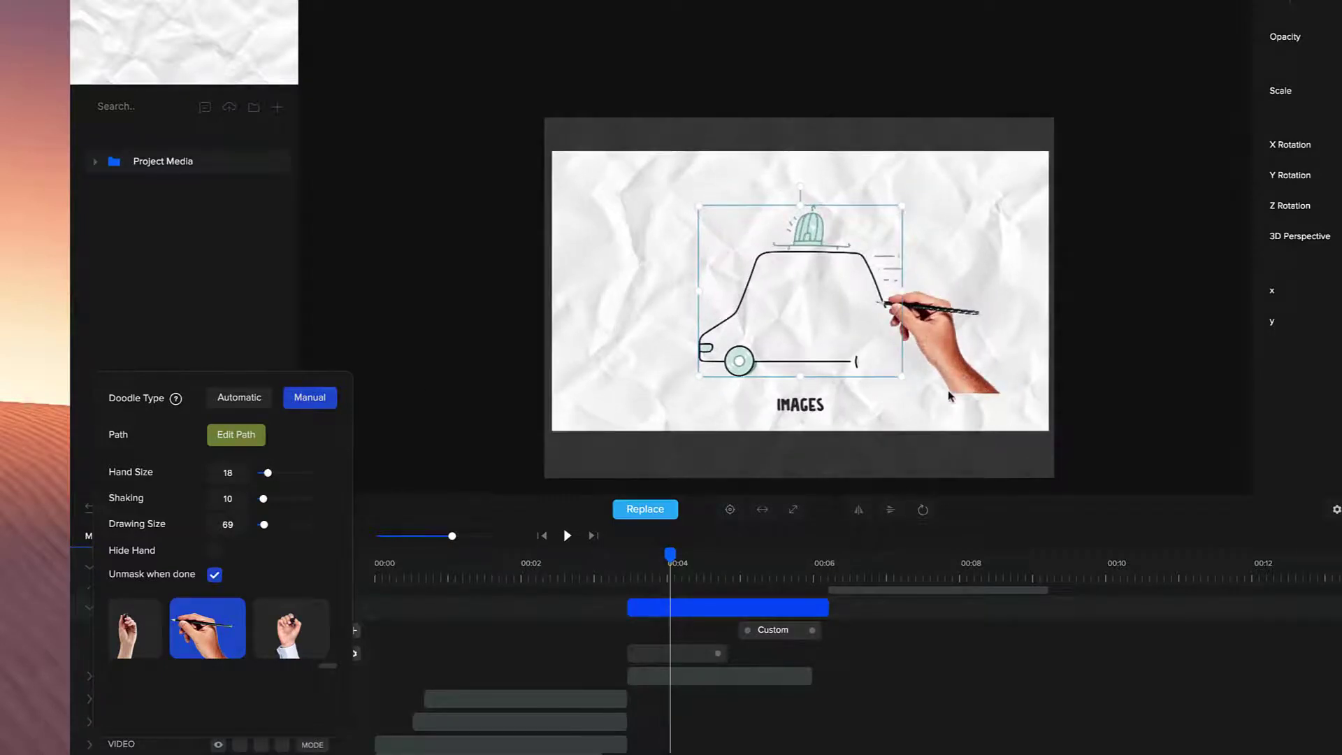
{"action": "left_click_drag", "start_coordinate": [266, 473], "coordinate": [277, 476]}
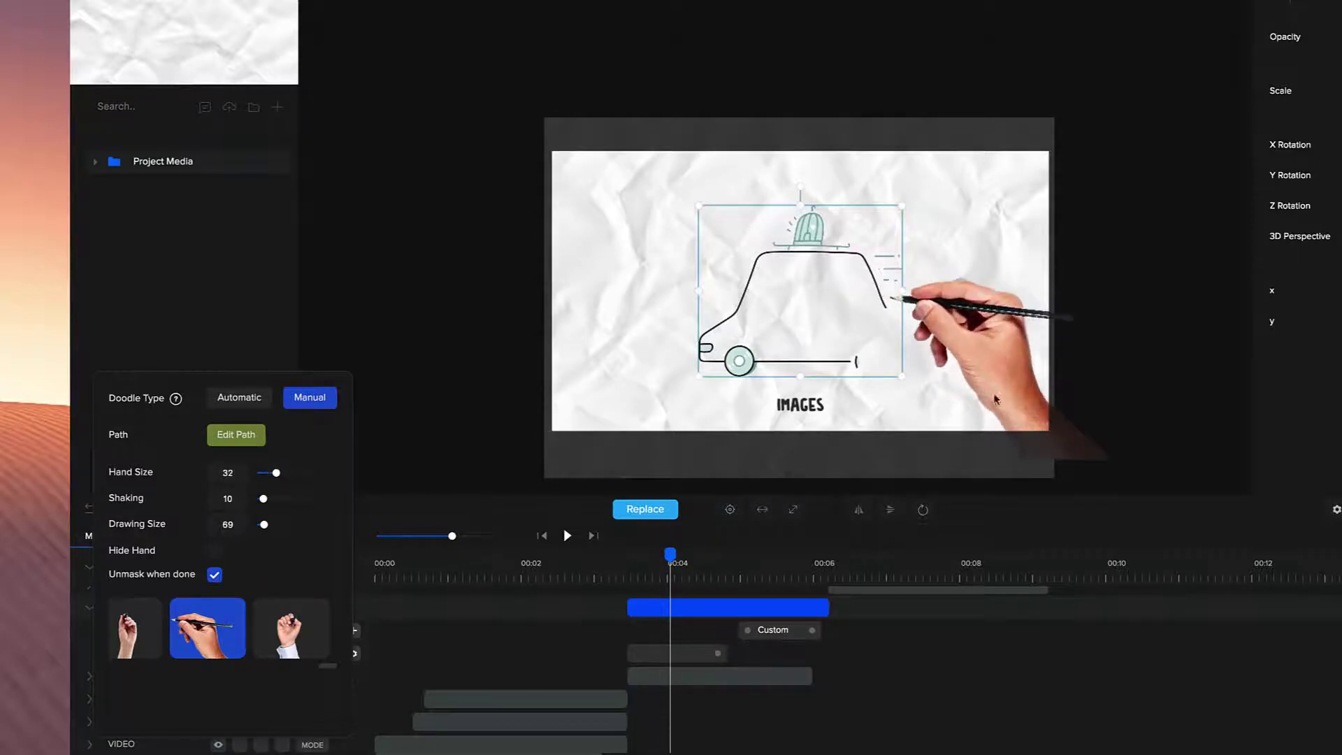
{"action": "scroll", "coordinate": [883, 372], "scroll_direction": "up", "scroll_amount": 3}
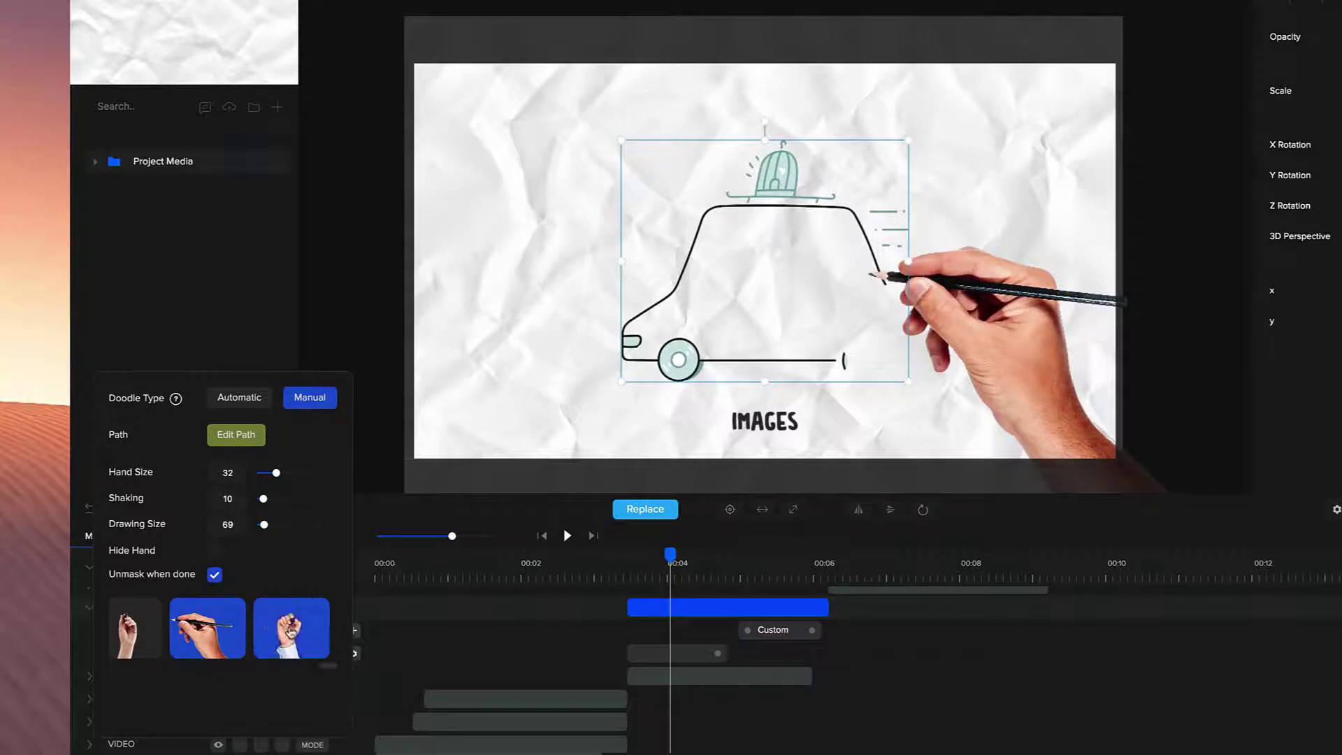
{"action": "left_click", "coordinate": [286, 640]}
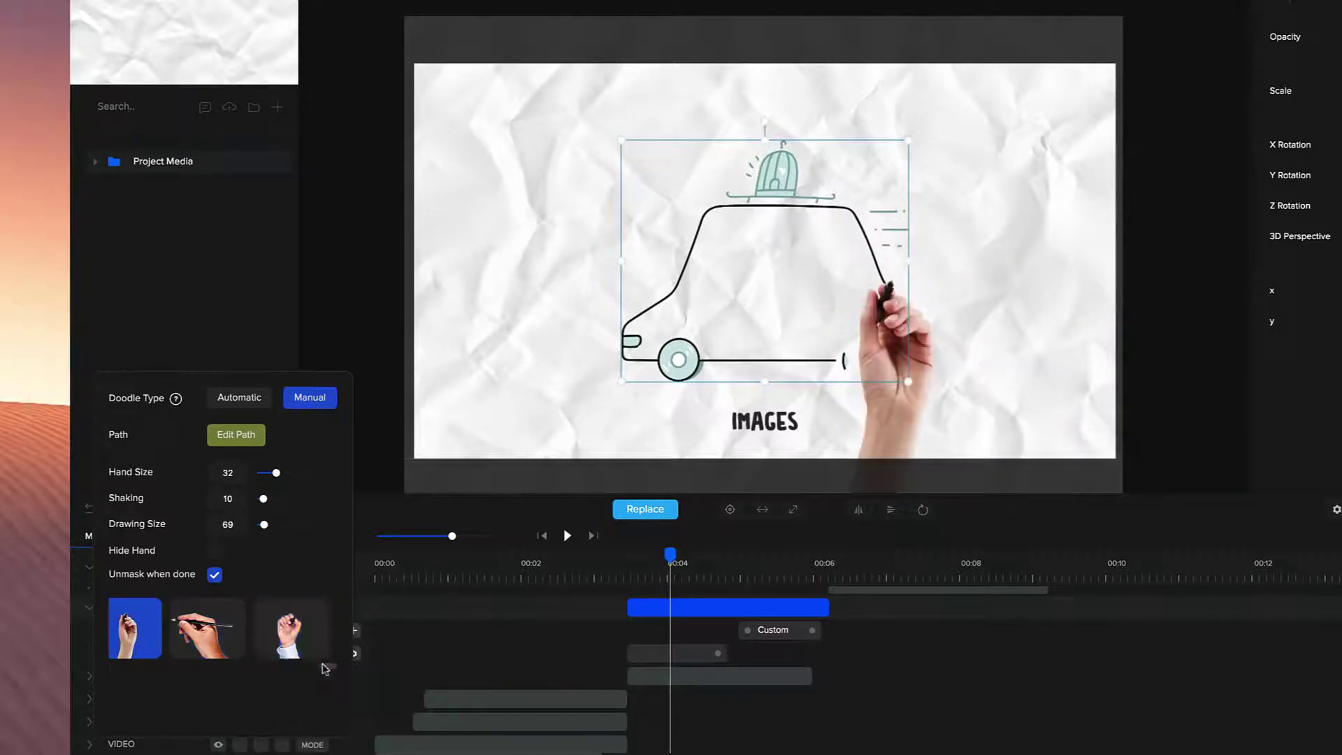
- Choose the blue-marker hand with hand size 44 and shaking 19 for the car doodle, and preview the animation
{"action": "left_click_drag", "start_coordinate": [325, 666], "coordinate": [295, 665]}
{"action": "left_click", "coordinate": [183, 637]}
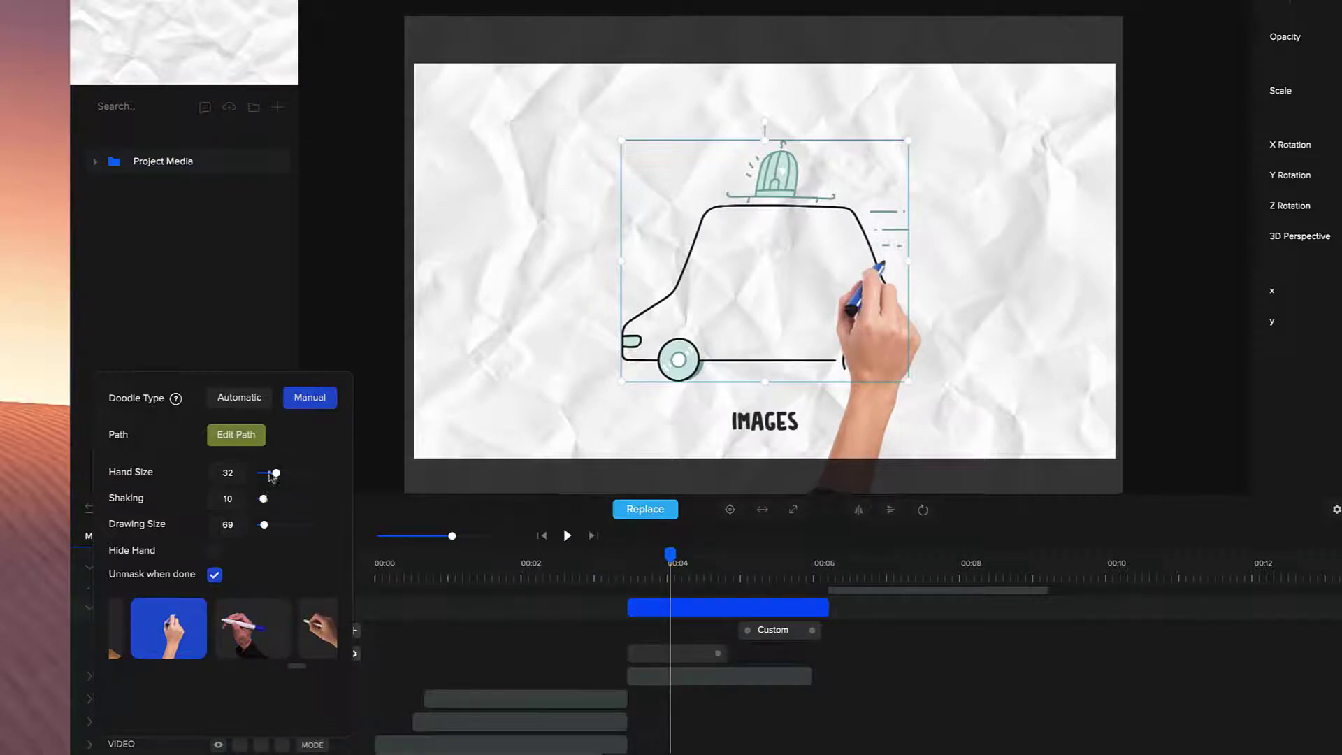
{"action": "left_click_drag", "start_coordinate": [271, 478], "coordinate": [284, 473]}
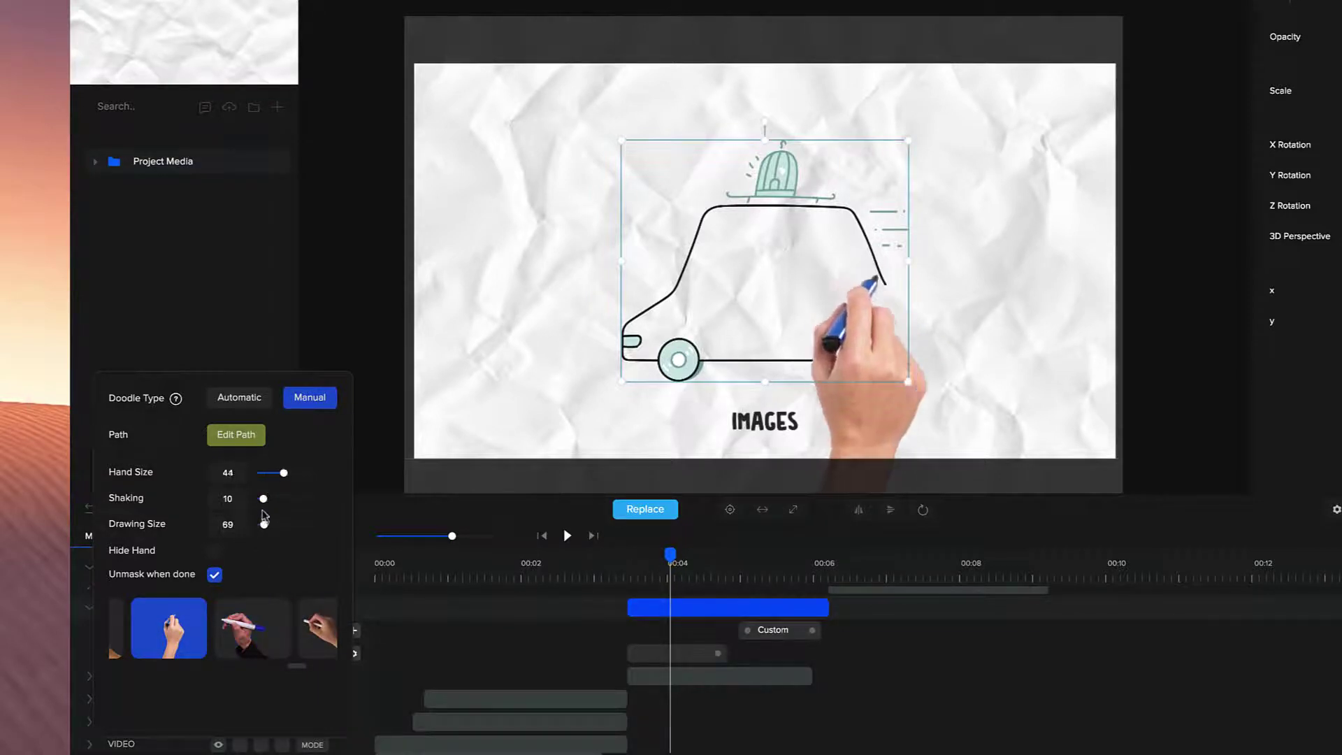
{"action": "left_click_drag", "start_coordinate": [263, 500], "coordinate": [268, 500]}
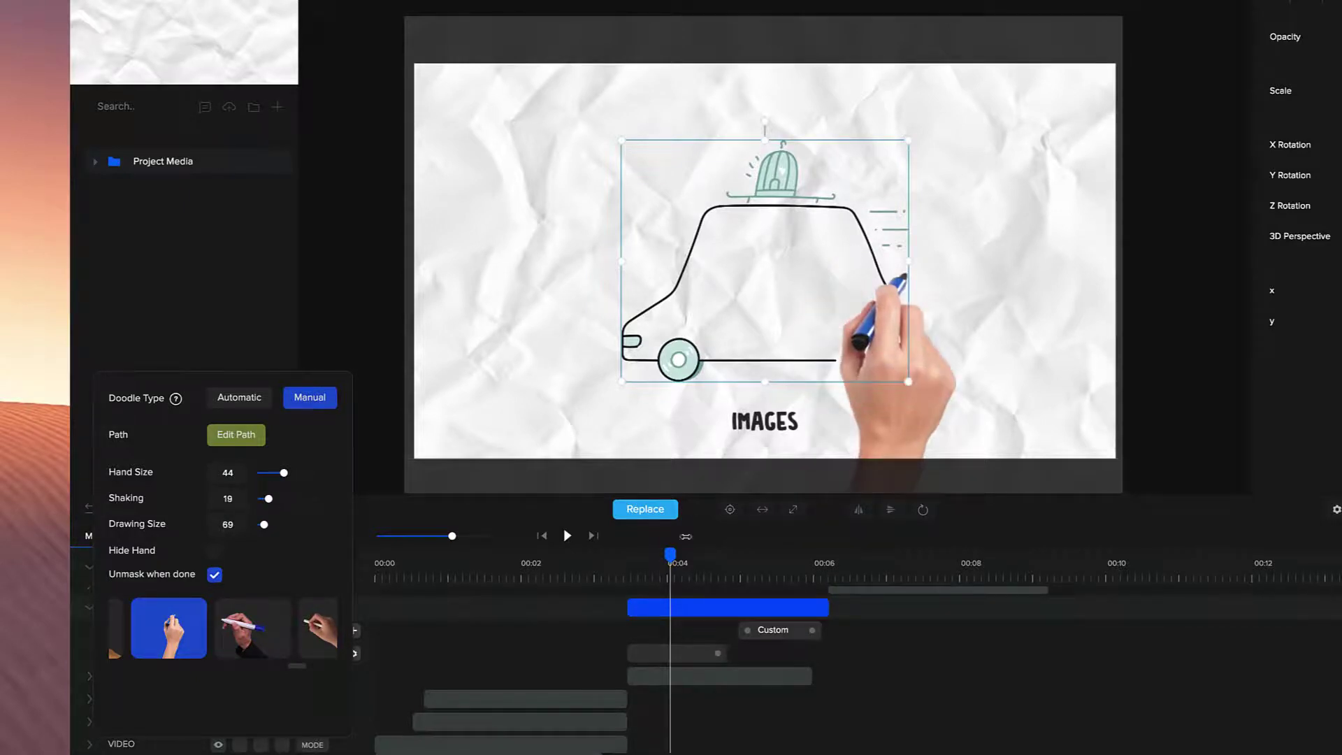
{"action": "left_click", "coordinate": [567, 535]}
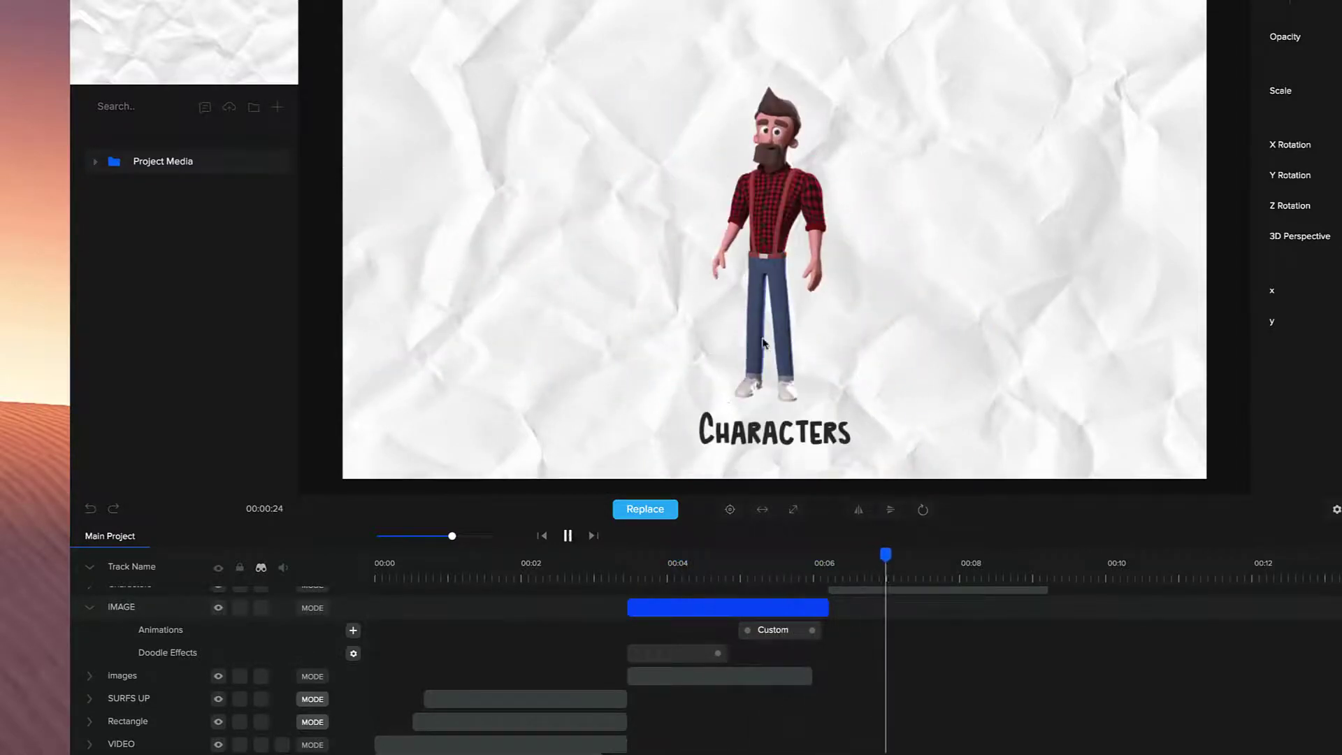
{"action": "left_click", "coordinate": [568, 536]}
- Collapse the IMAGE track and add a doodle effect with the Manual type to the Tom character track
{"action": "scroll", "coordinate": [889, 598], "scroll_direction": "up", "scroll_amount": 2}
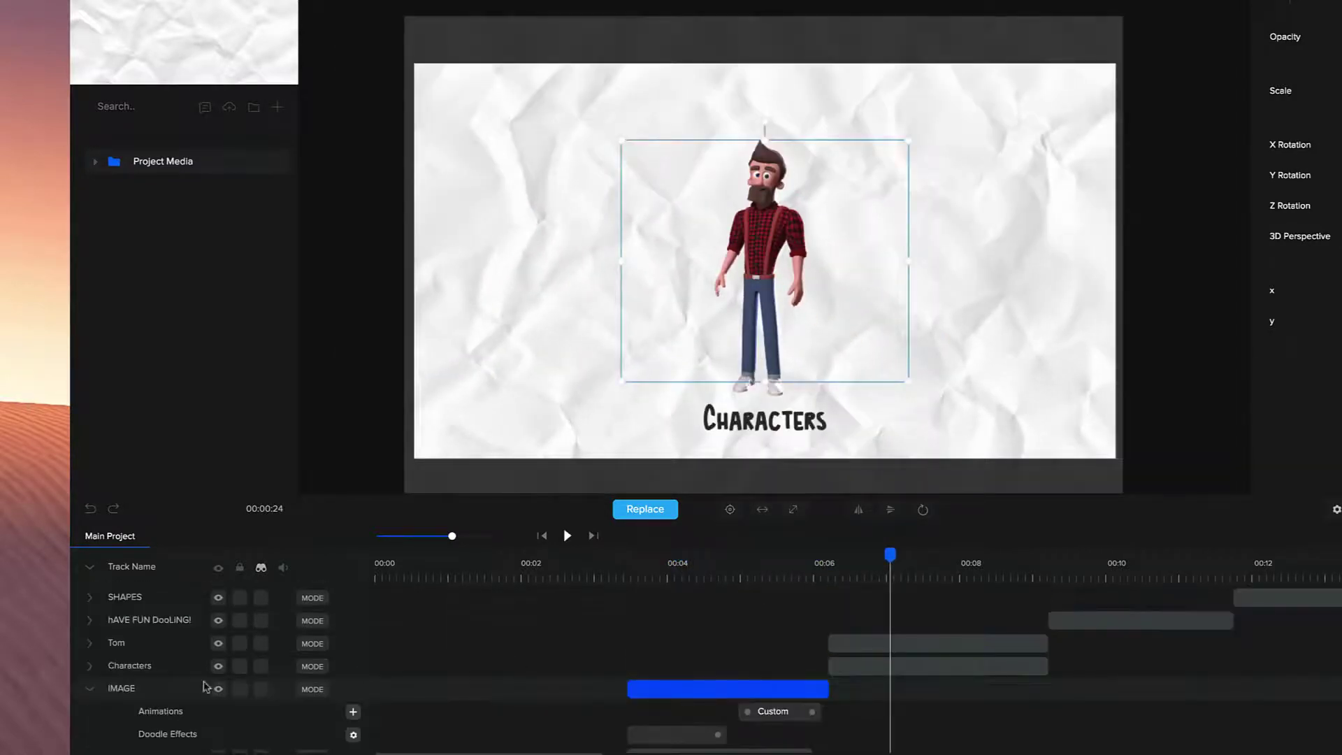
{"action": "left_click", "coordinate": [92, 689]}
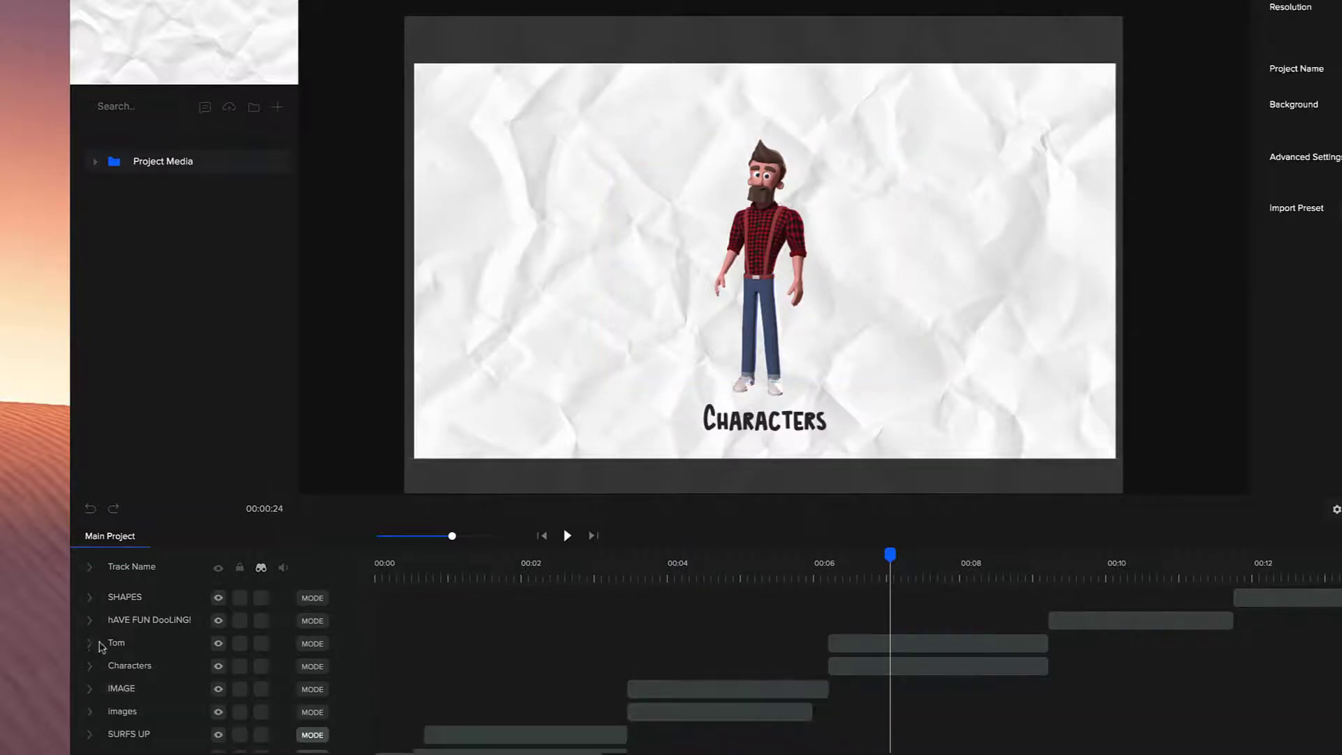
{"action": "left_click", "coordinate": [100, 646]}
{"action": "left_click", "coordinate": [352, 710]}
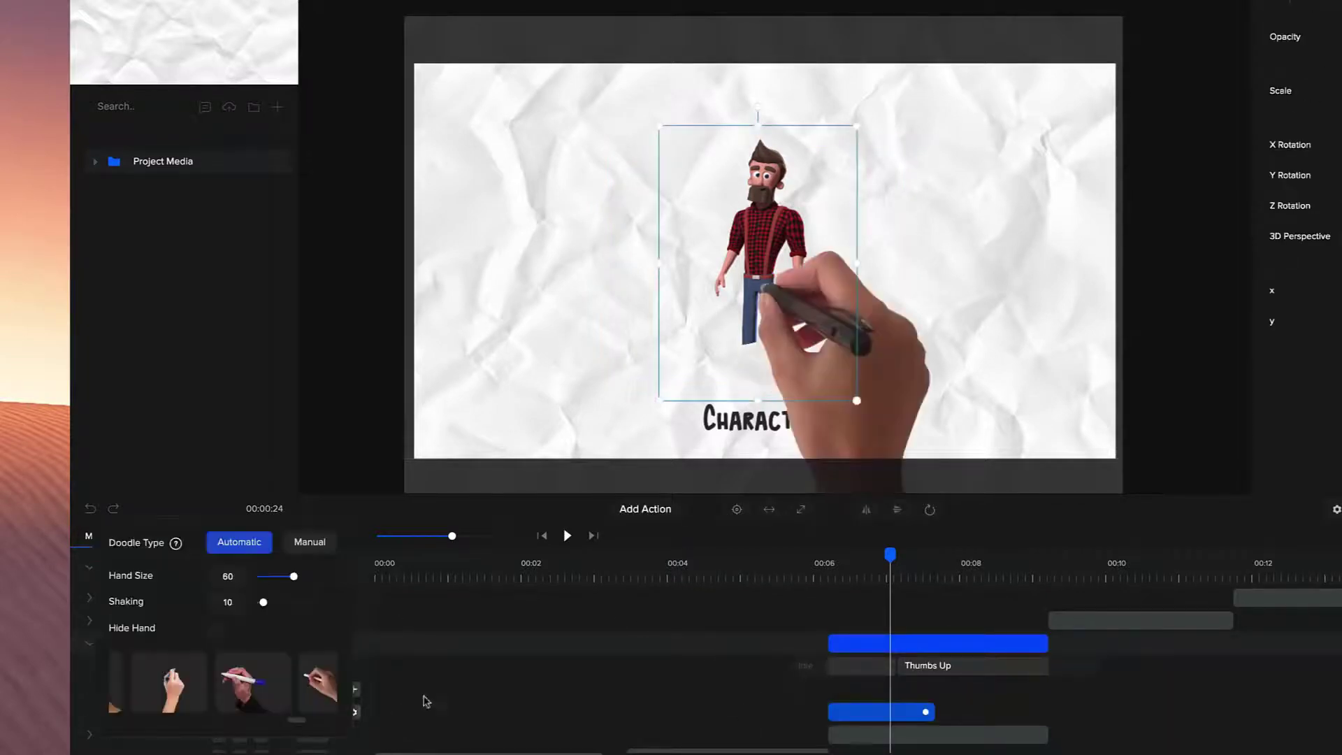
{"action": "left_click", "coordinate": [303, 552]}
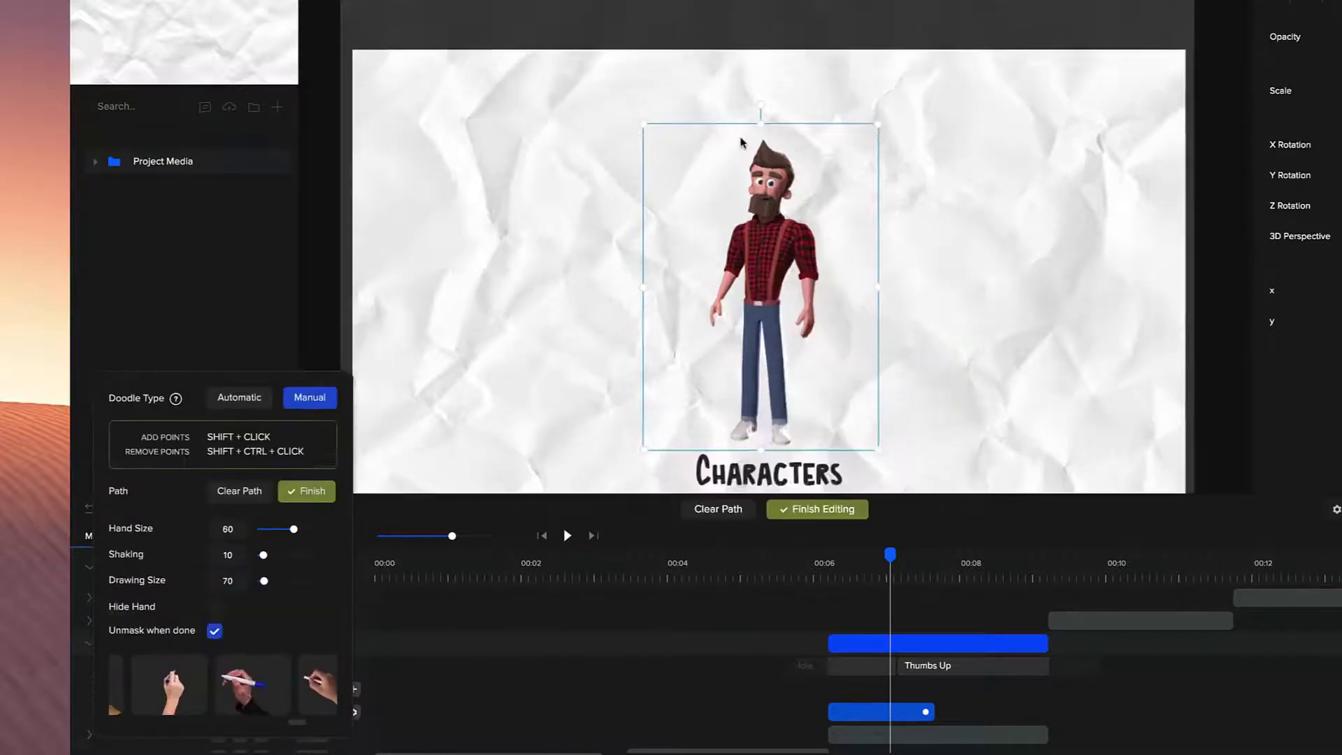
- Zigzag the doodle path across the character's head from the hair tip down to the beard
{"action": "left_click", "coordinate": [760, 138], "text": "shift"}
{"action": "left_click", "coordinate": [795, 163], "text": "shift"}
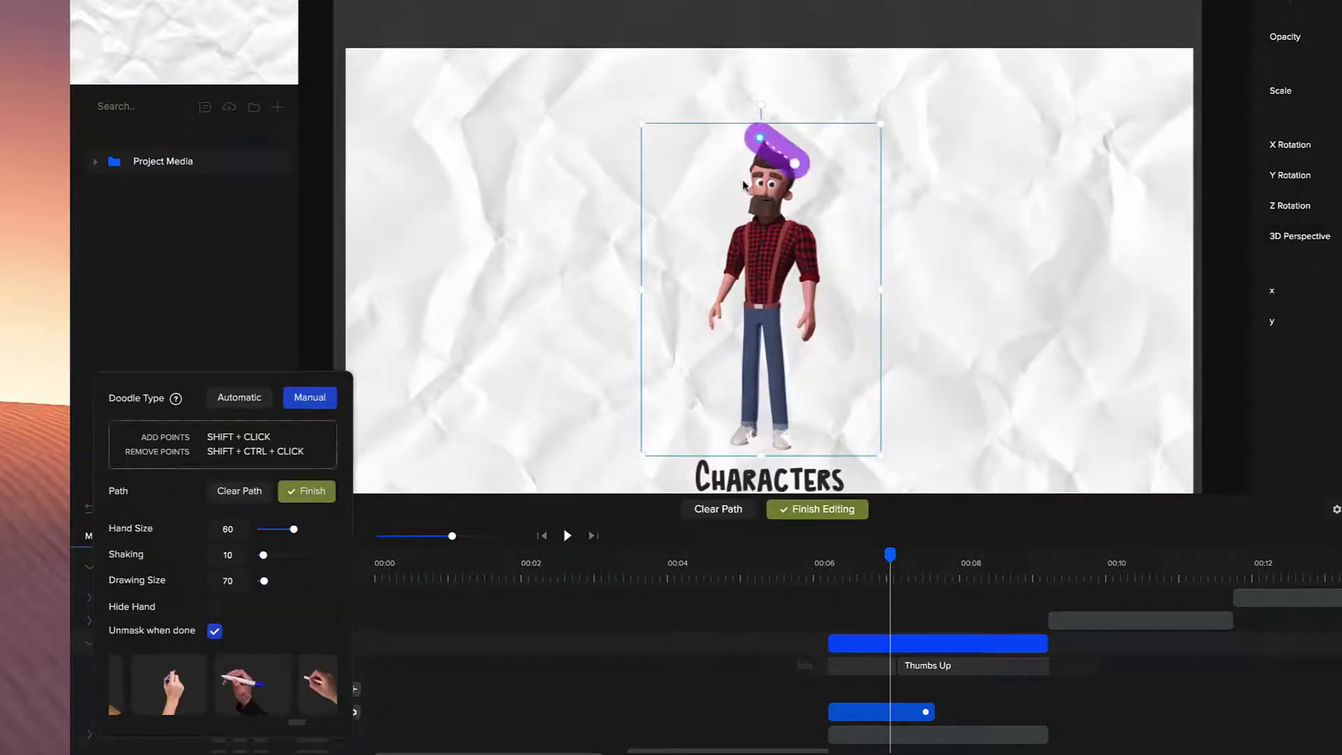
{"action": "left_click", "coordinate": [743, 181], "text": "shift"}
{"action": "left_click", "coordinate": [788, 183], "text": "shift"}
{"action": "left_click", "coordinate": [738, 210], "text": "shift"}
{"action": "left_click", "coordinate": [793, 214], "text": "shift"}
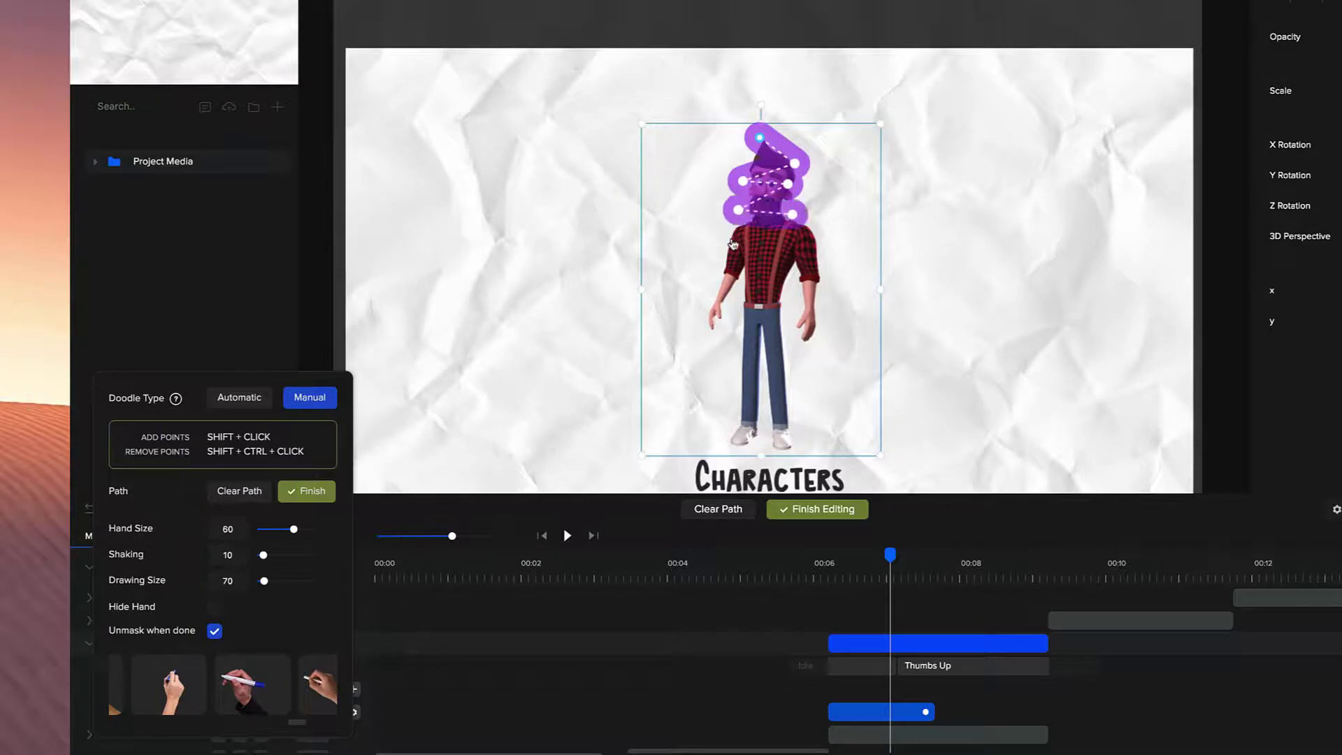
- Continue the zigzag path from the shoulders across the torso, arms and legs down to the shoes
{"action": "left_click", "coordinate": [732, 238], "text": "shift"}
{"action": "left_click", "coordinate": [827, 268], "text": "shift"}
{"action": "left_click", "coordinate": [703, 286], "text": "shift"}
{"action": "left_click", "coordinate": [825, 329], "text": "shift"}
{"action": "left_click", "coordinate": [727, 357], "text": "shift"}
{"action": "left_click", "coordinate": [792, 372], "text": "shift"}
{"action": "left_click", "coordinate": [732, 402], "text": "shift"}
{"action": "left_click", "coordinate": [795, 444], "text": "shift"}
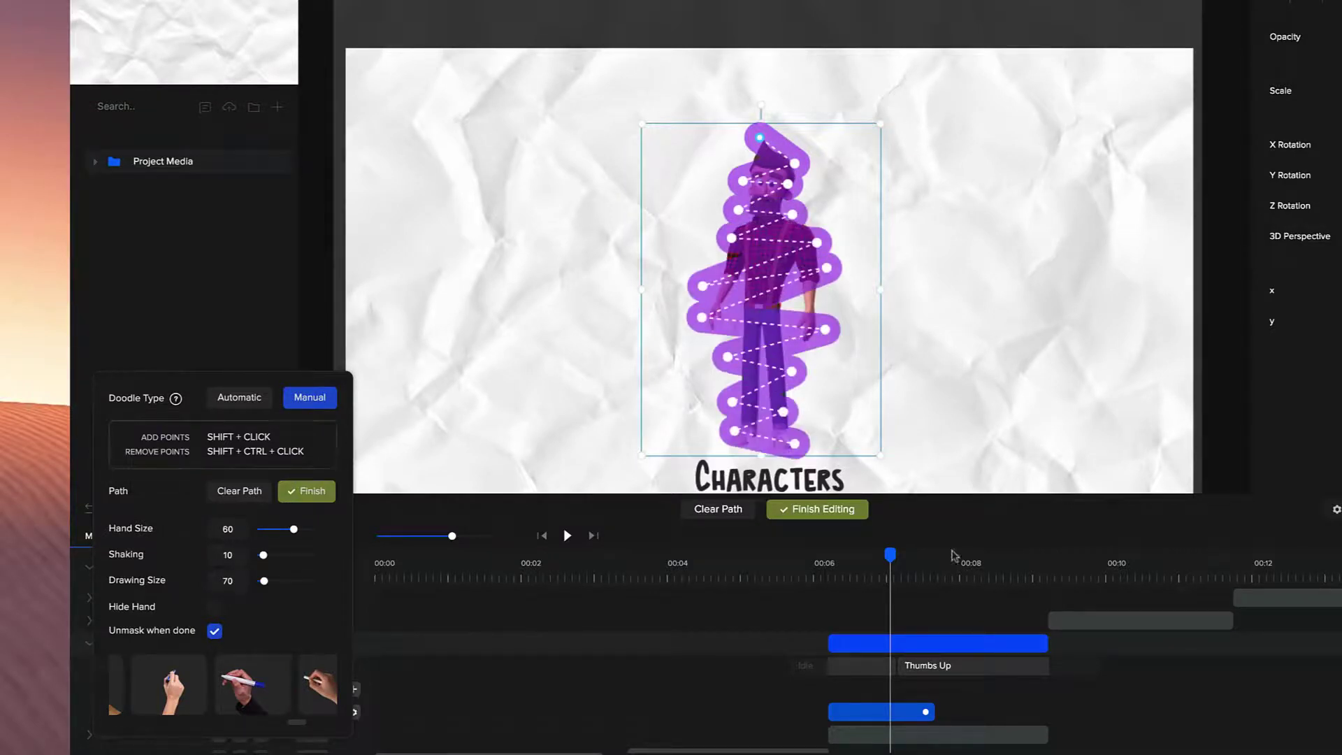
- Reposition the two path points beside the character's bent elbow and hand so the stroke covers that arm better
{"action": "scroll", "coordinate": [776, 344], "scroll_direction": "up", "scroll_amount": 3}
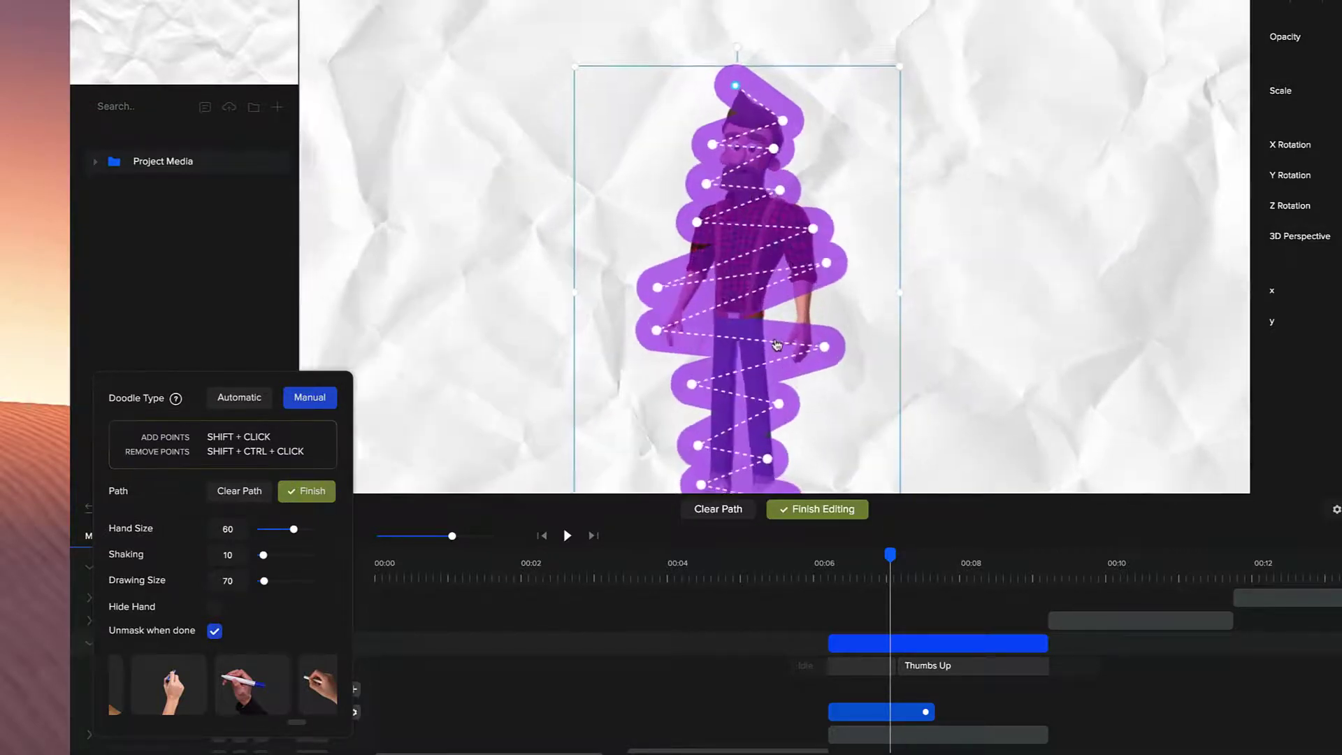
{"action": "scroll", "coordinate": [777, 343], "scroll_direction": "down", "scroll_amount": 1}
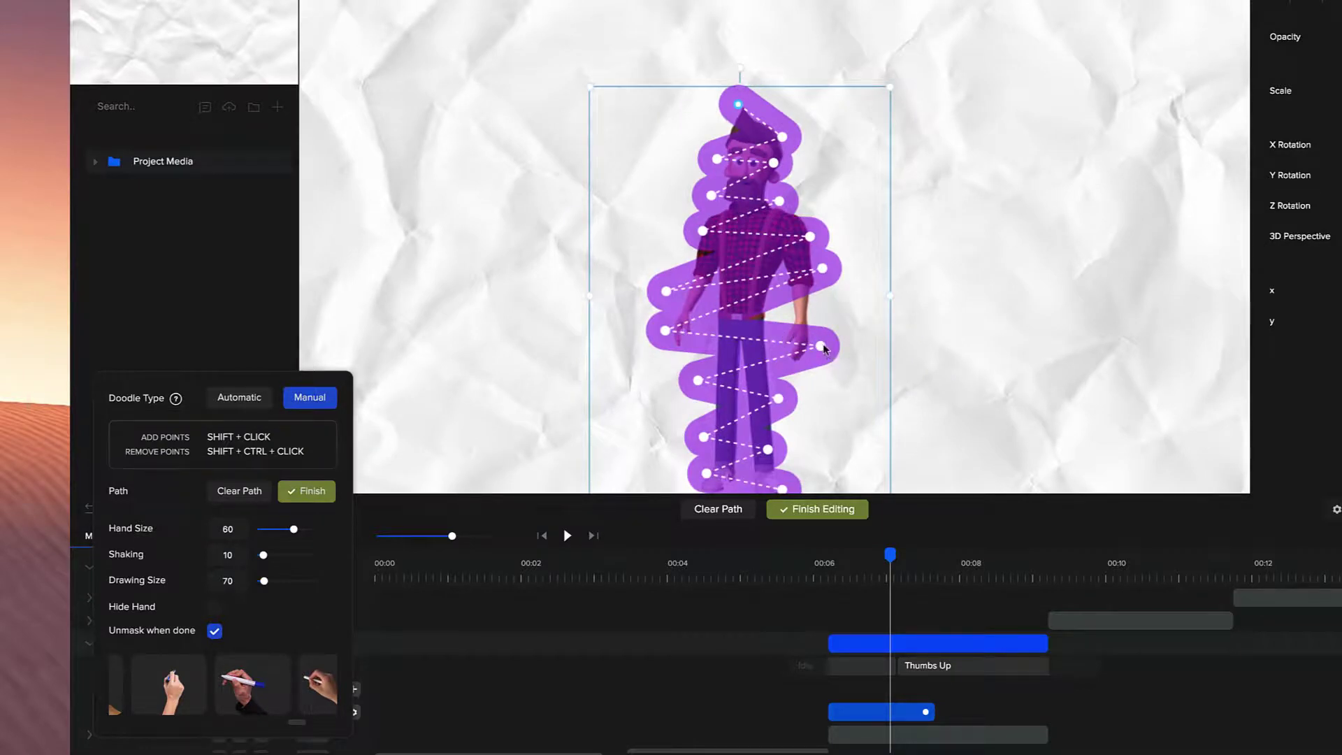
{"action": "left_click_drag", "start_coordinate": [822, 347], "coordinate": [825, 336]}
{"action": "left_click_drag", "start_coordinate": [823, 270], "coordinate": [828, 275]}
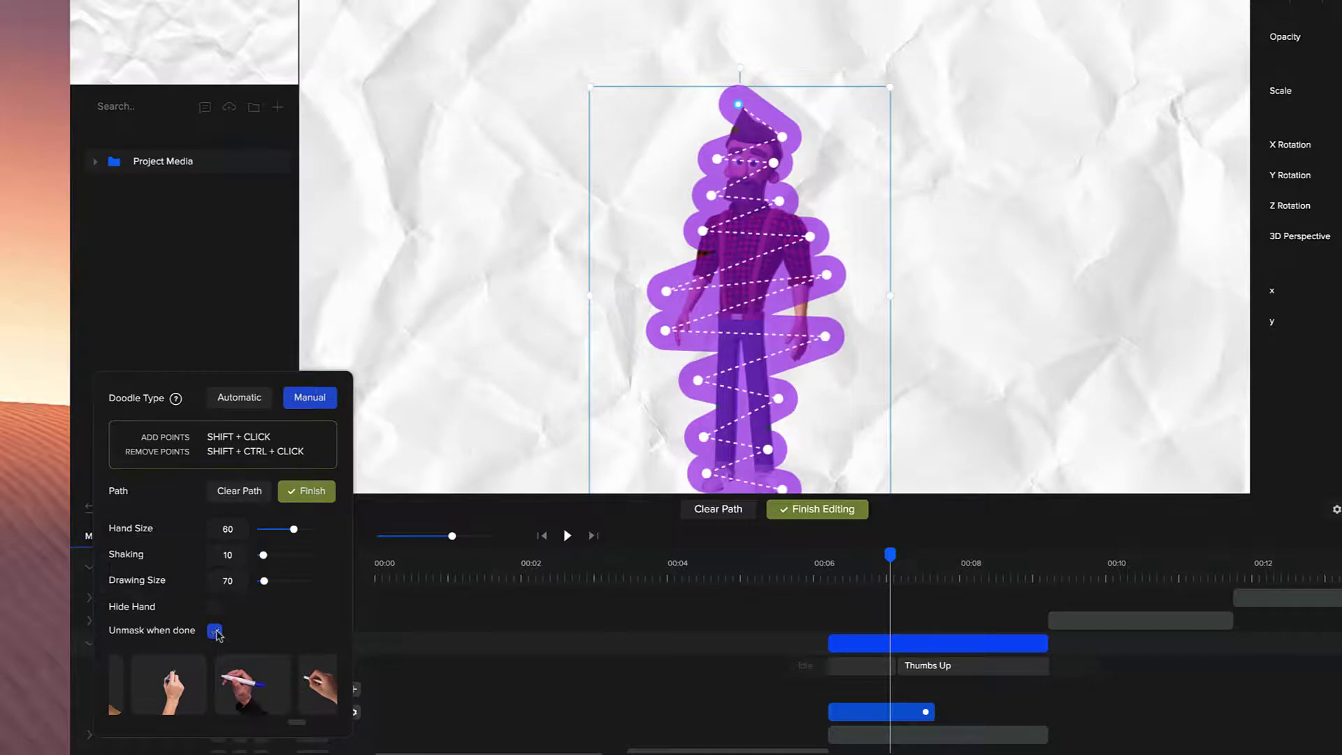
- Turn off Unmask when done and choose the second hand style for the character's doodle
{"action": "left_click", "coordinate": [215, 632]}
{"action": "left_click_drag", "start_coordinate": [297, 724], "coordinate": [119, 727]}
{"action": "left_click", "coordinate": [230, 685]}
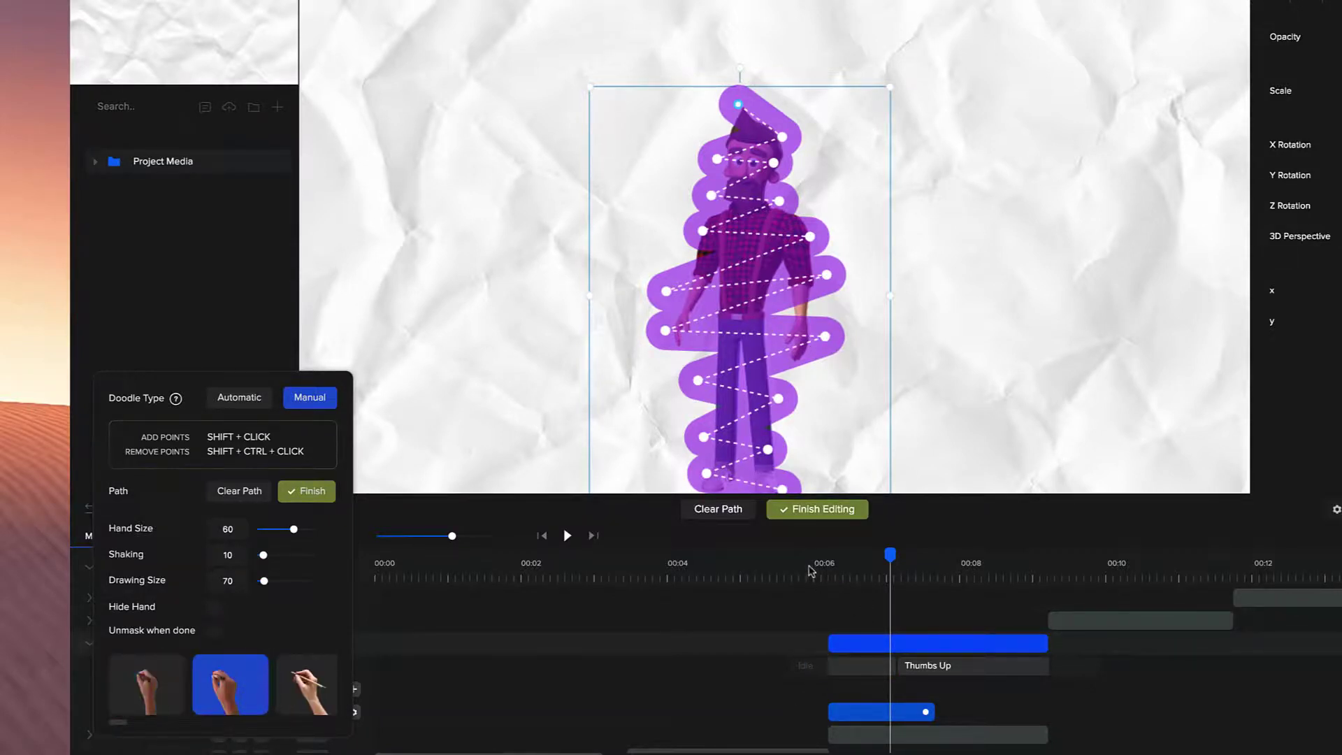
- Preview the character's doodle reveal from just before its clip and turn Unmask when done back on
{"action": "left_click", "coordinate": [811, 571]}
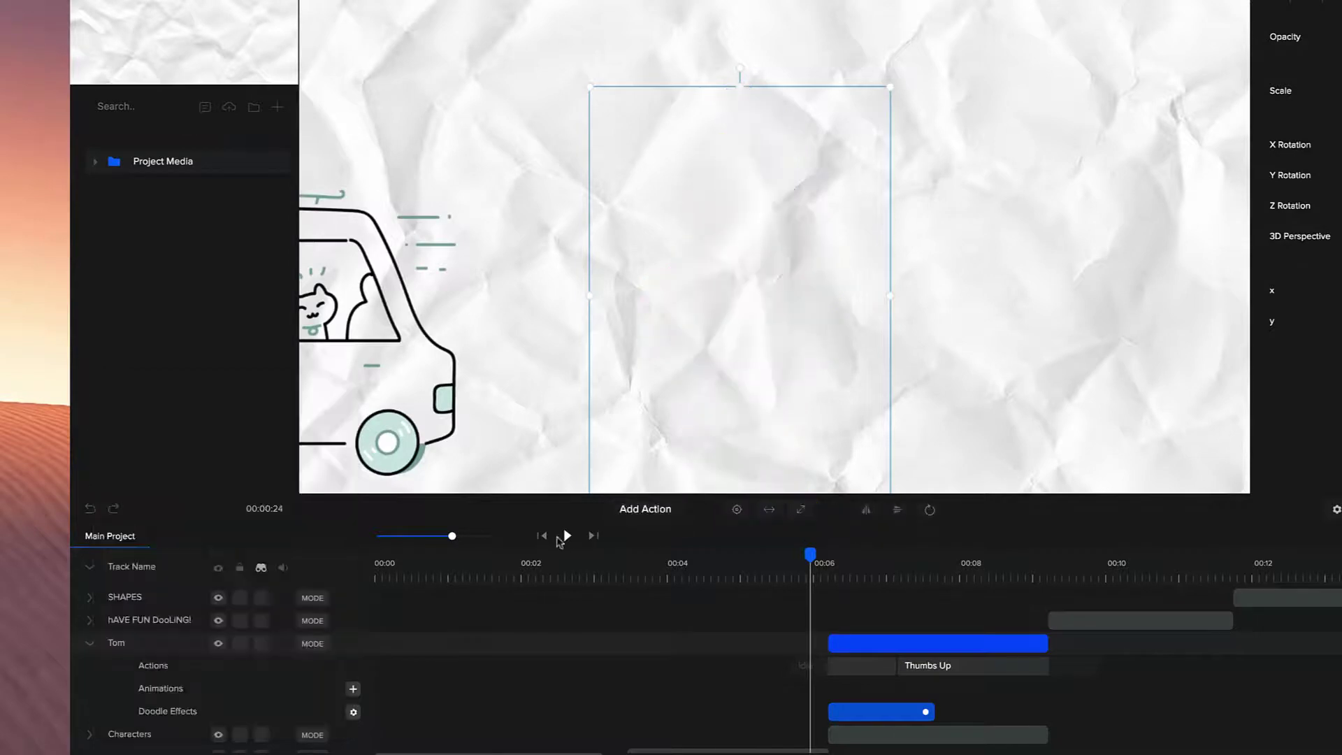
{"action": "left_click", "coordinate": [565, 537]}
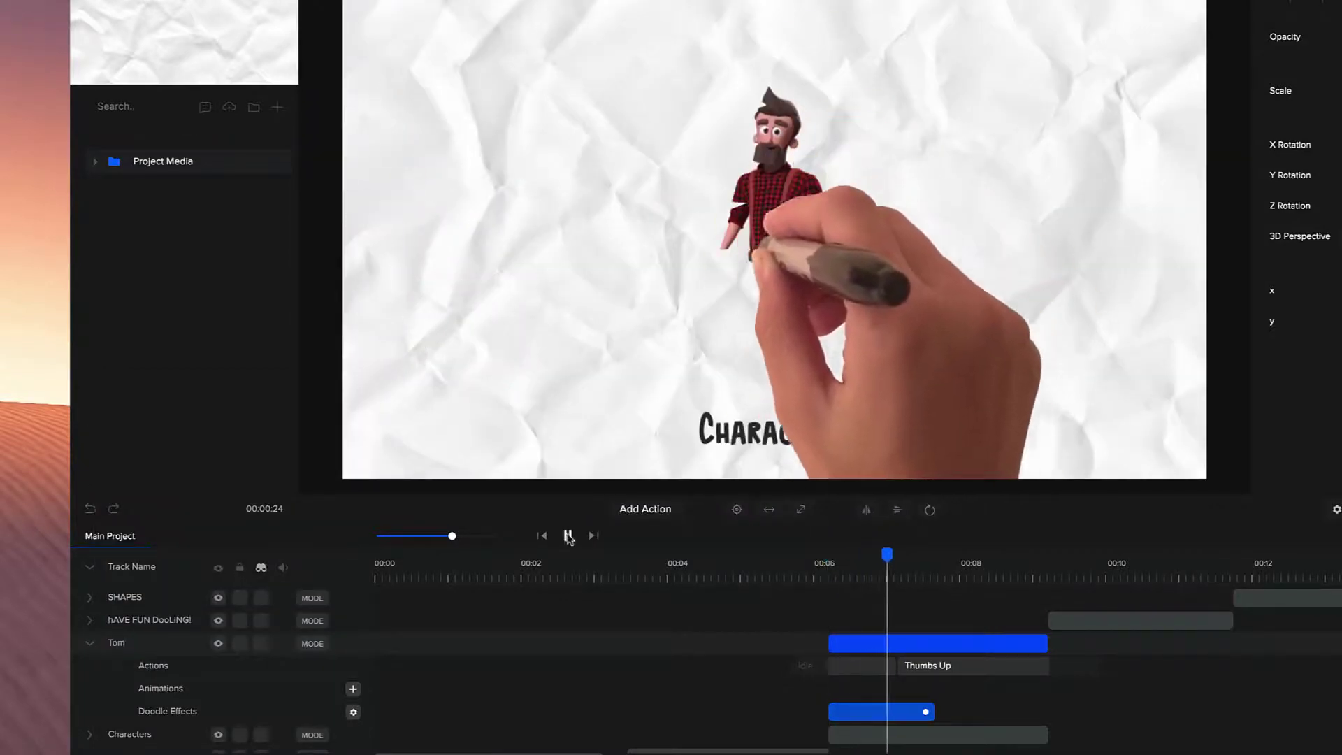
{"action": "left_click", "coordinate": [570, 536]}
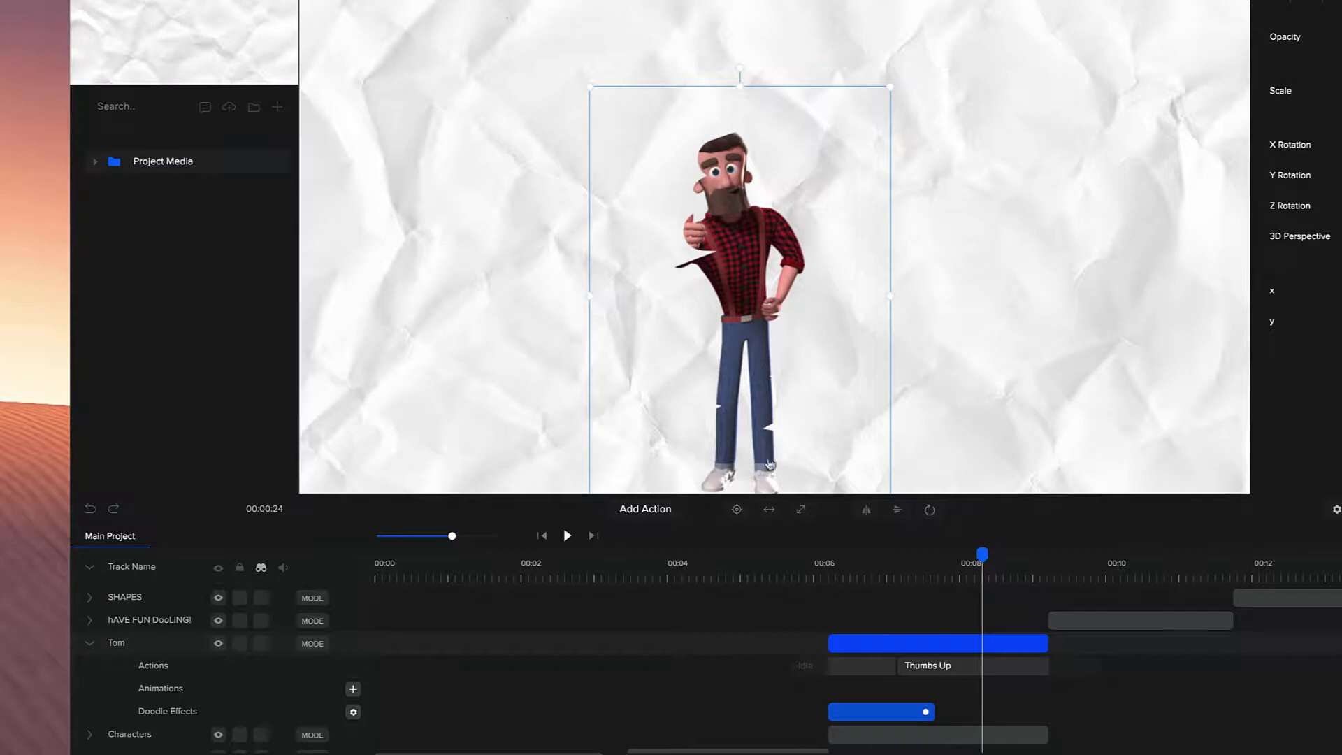
{"action": "scroll", "coordinate": [774, 406], "scroll_direction": "down", "scroll_amount": 1}
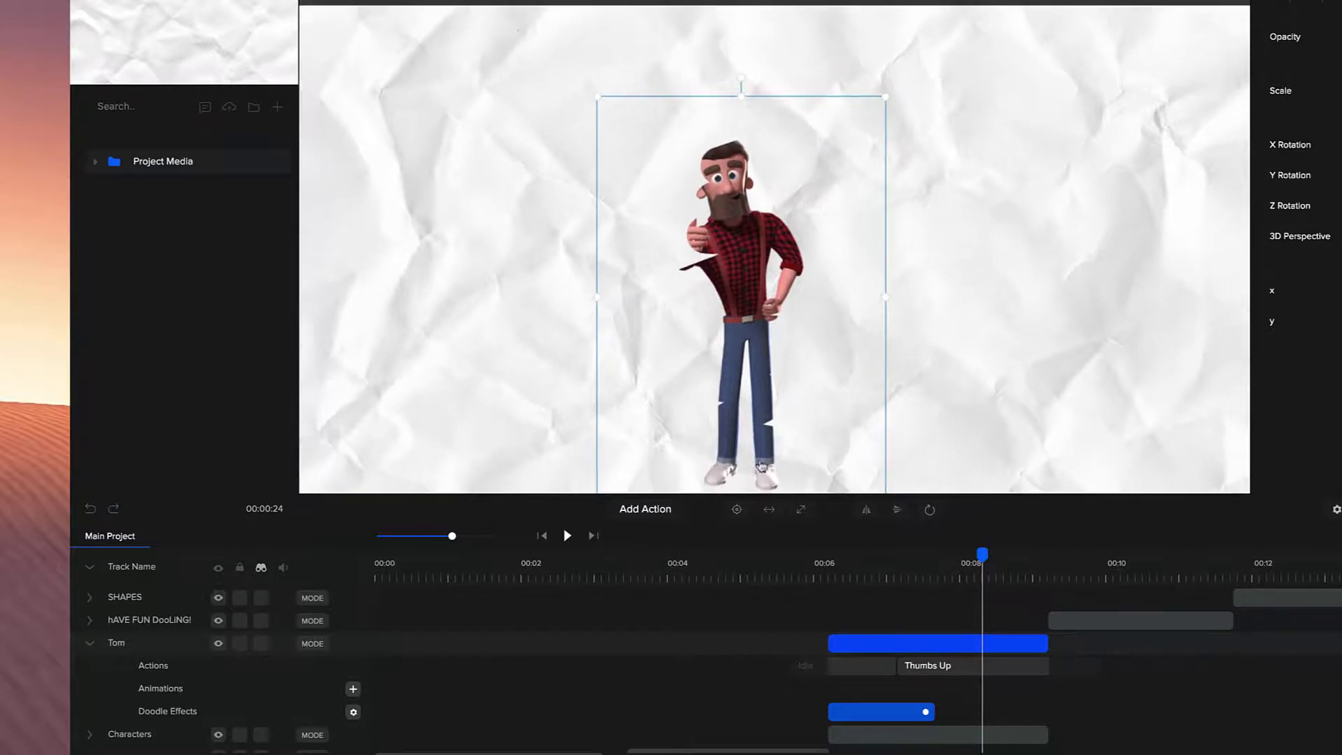
{"action": "left_click", "coordinate": [354, 713]}
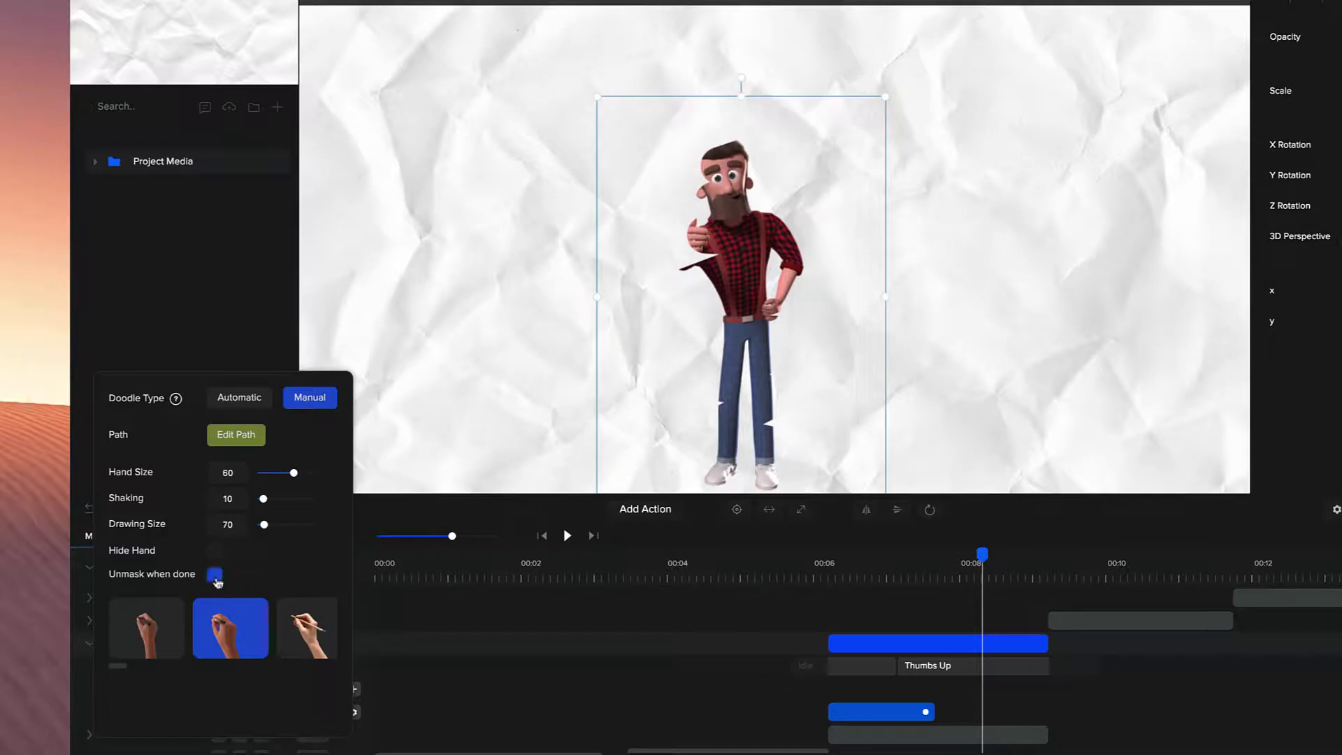
{"action": "left_click", "coordinate": [214, 574]}
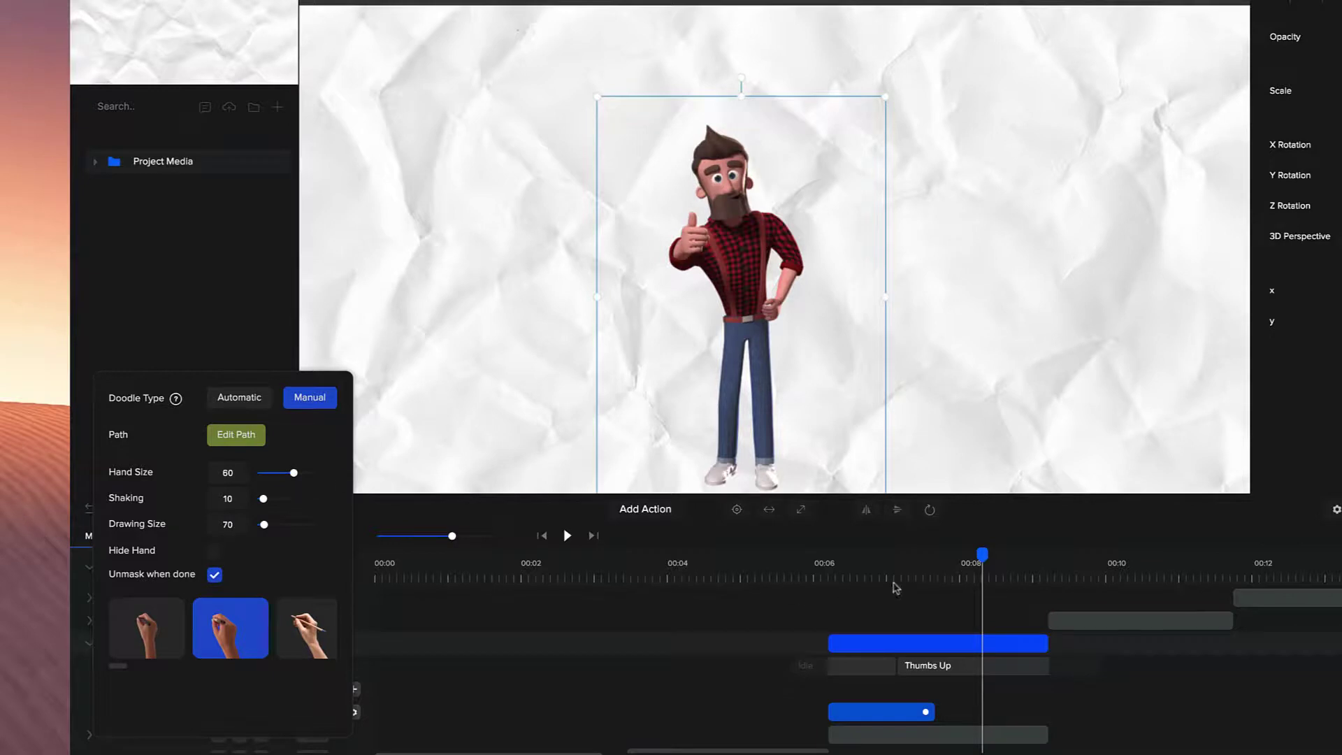
- Reposition the character path's start point beside the hair and two points at the neck and shoulder further outward, and finish editing the path
{"action": "left_click", "coordinate": [884, 558]}
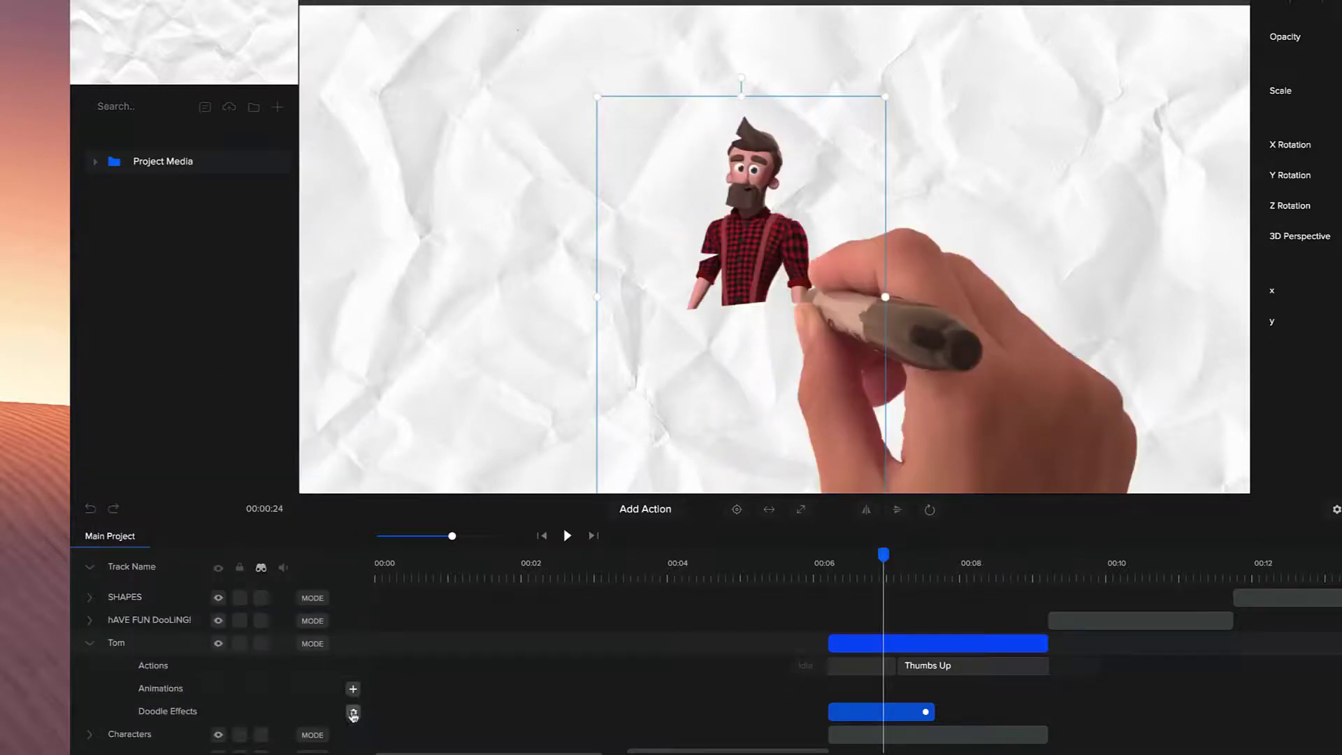
{"action": "left_click", "coordinate": [353, 713]}
{"action": "left_click", "coordinate": [241, 442]}
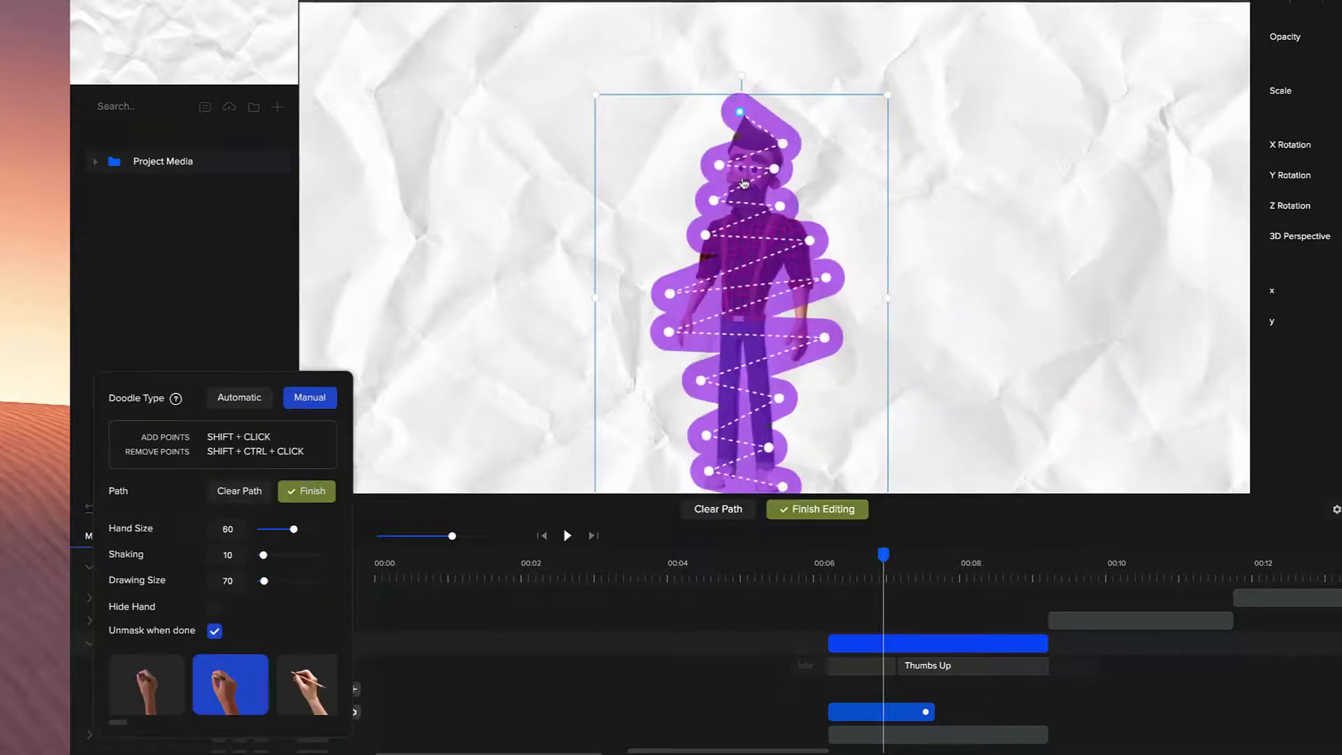
{"action": "scroll", "coordinate": [744, 184], "scroll_direction": "up", "scroll_amount": 2}
{"action": "left_click_drag", "start_coordinate": [688, 270], "coordinate": [675, 280]}
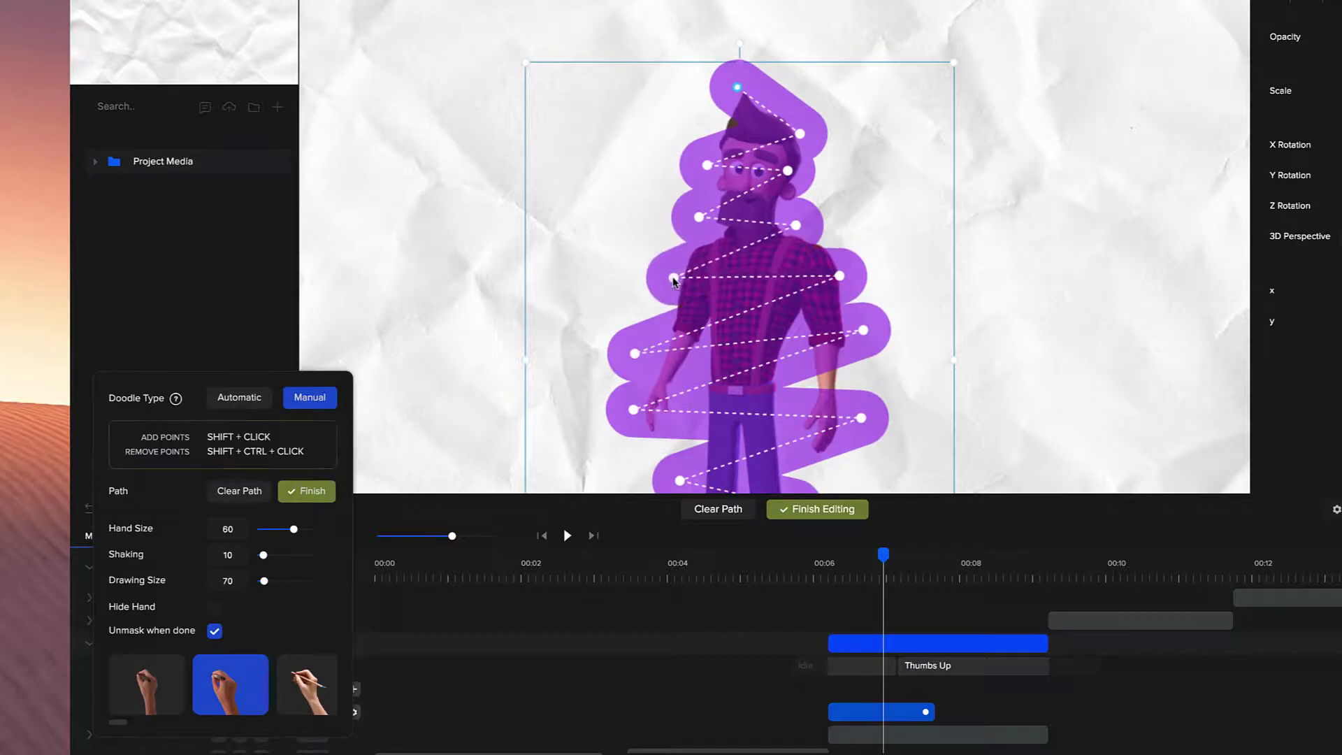
{"action": "left_click_drag", "start_coordinate": [796, 225], "coordinate": [809, 227]}
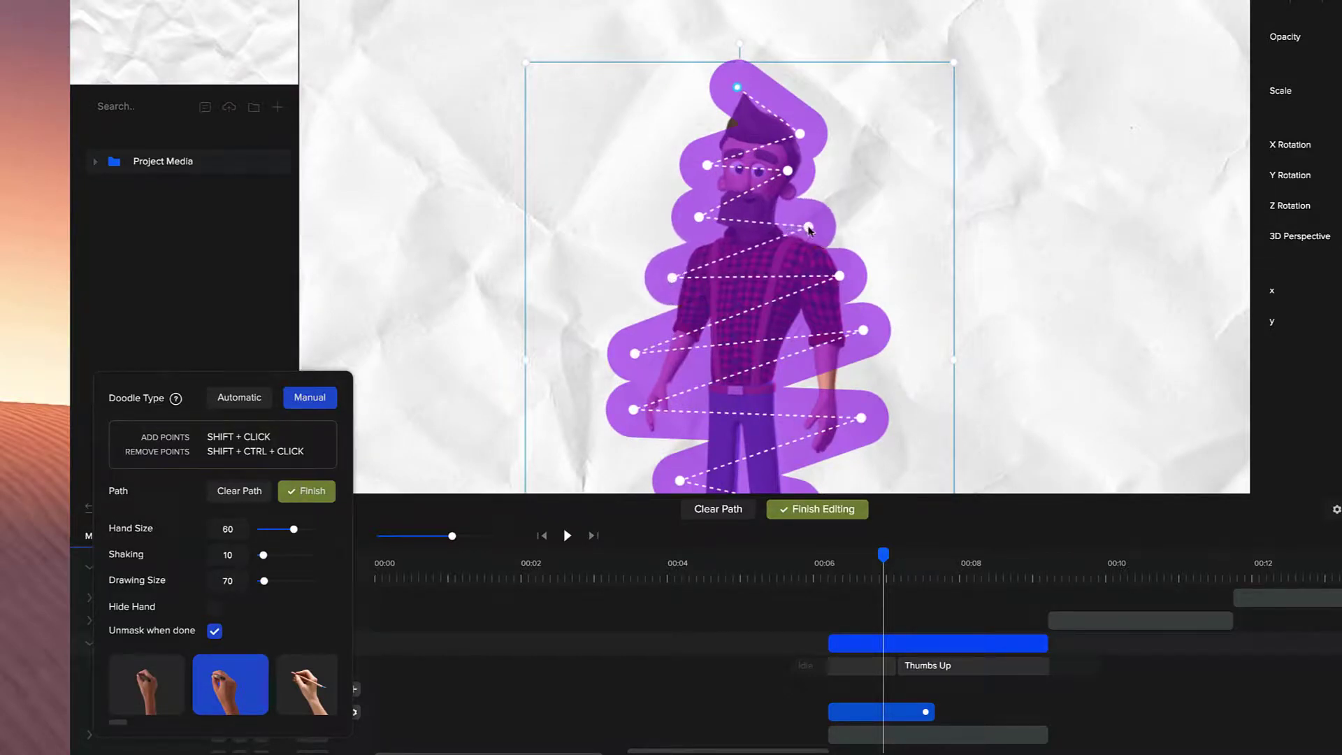
{"action": "left_click_drag", "start_coordinate": [737, 87], "coordinate": [724, 91]}
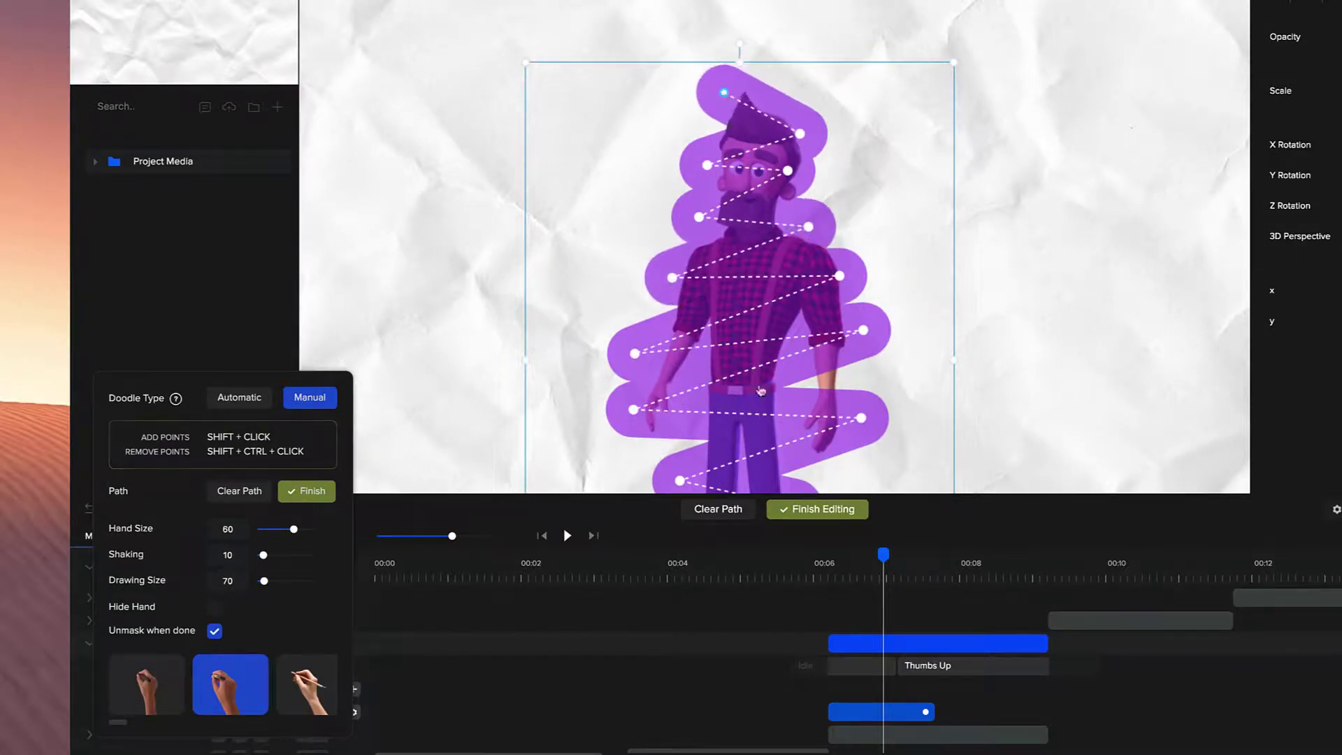
{"action": "scroll", "coordinate": [761, 391], "scroll_direction": "down", "scroll_amount": 4}
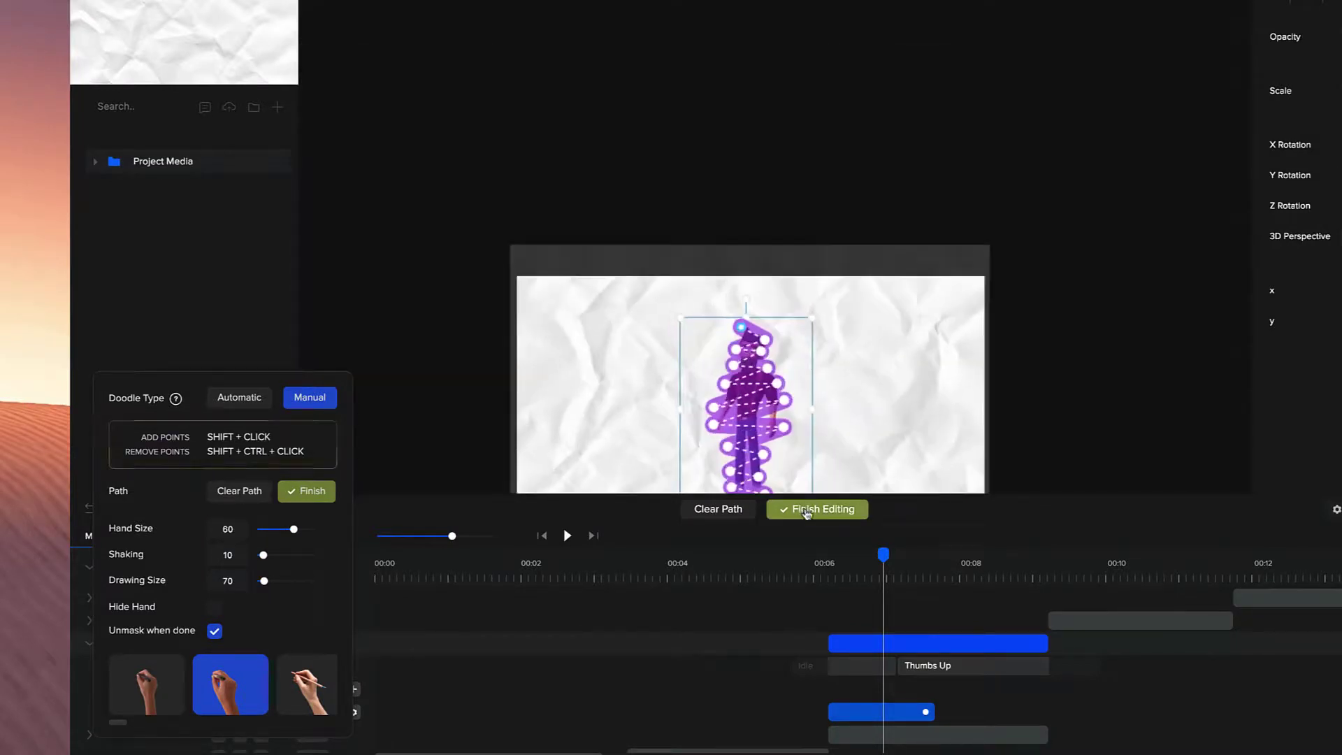
{"action": "left_click", "coordinate": [807, 512]}
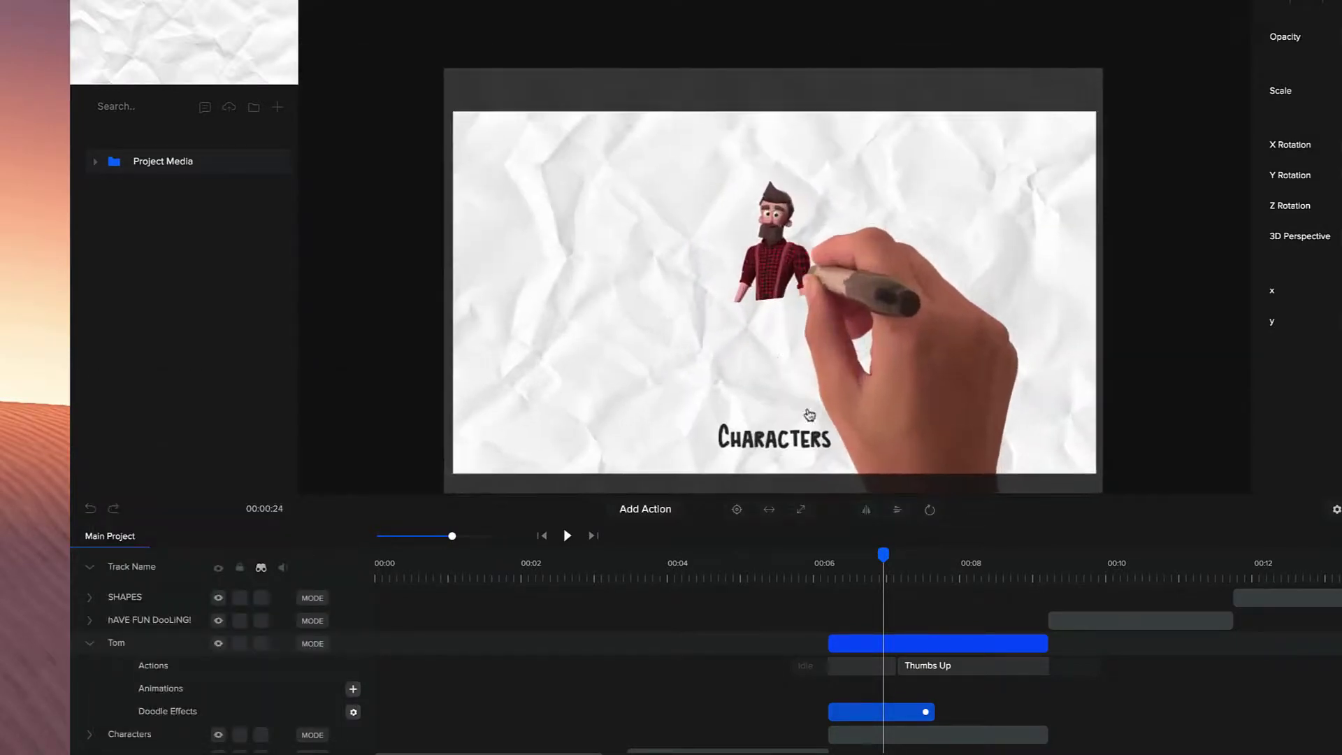
- Preview the character's doodle reveal from the start of its clip
{"action": "left_click", "coordinate": [822, 563]}
{"action": "key", "text": "space"}
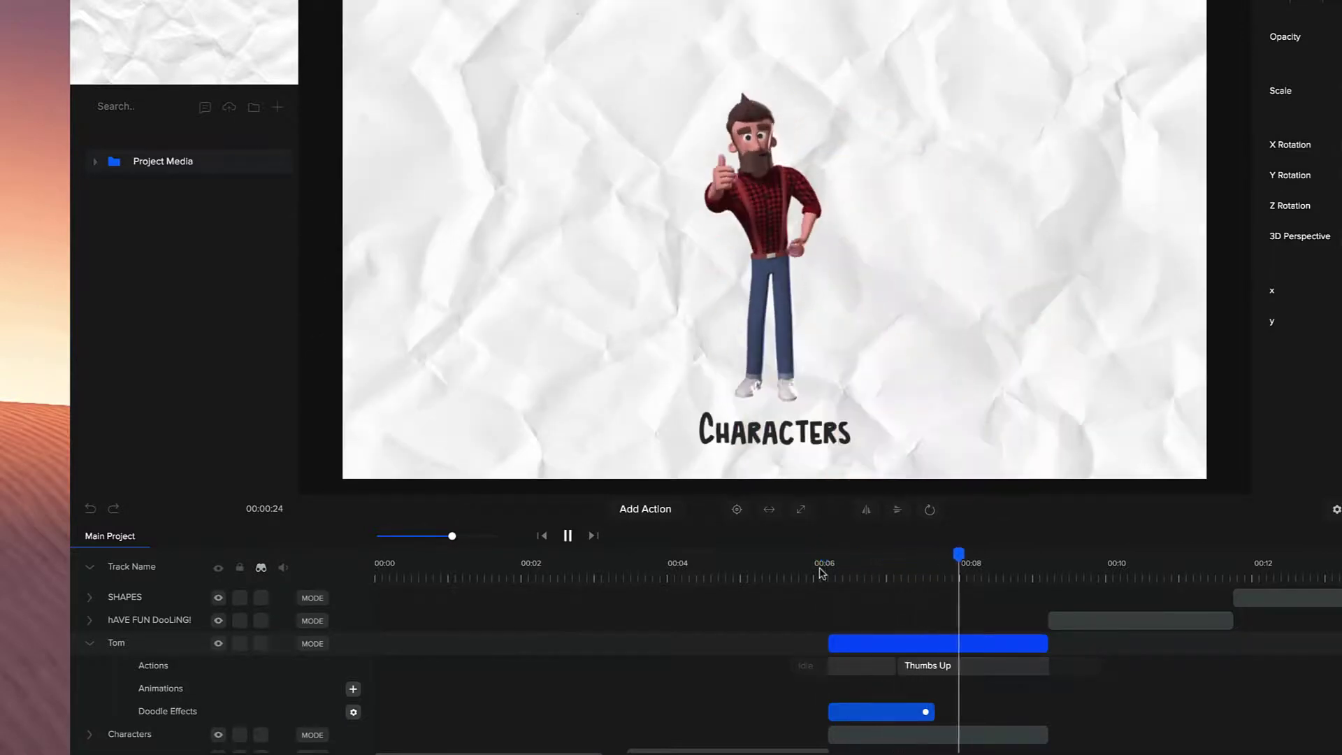
{"action": "key", "text": "space"}
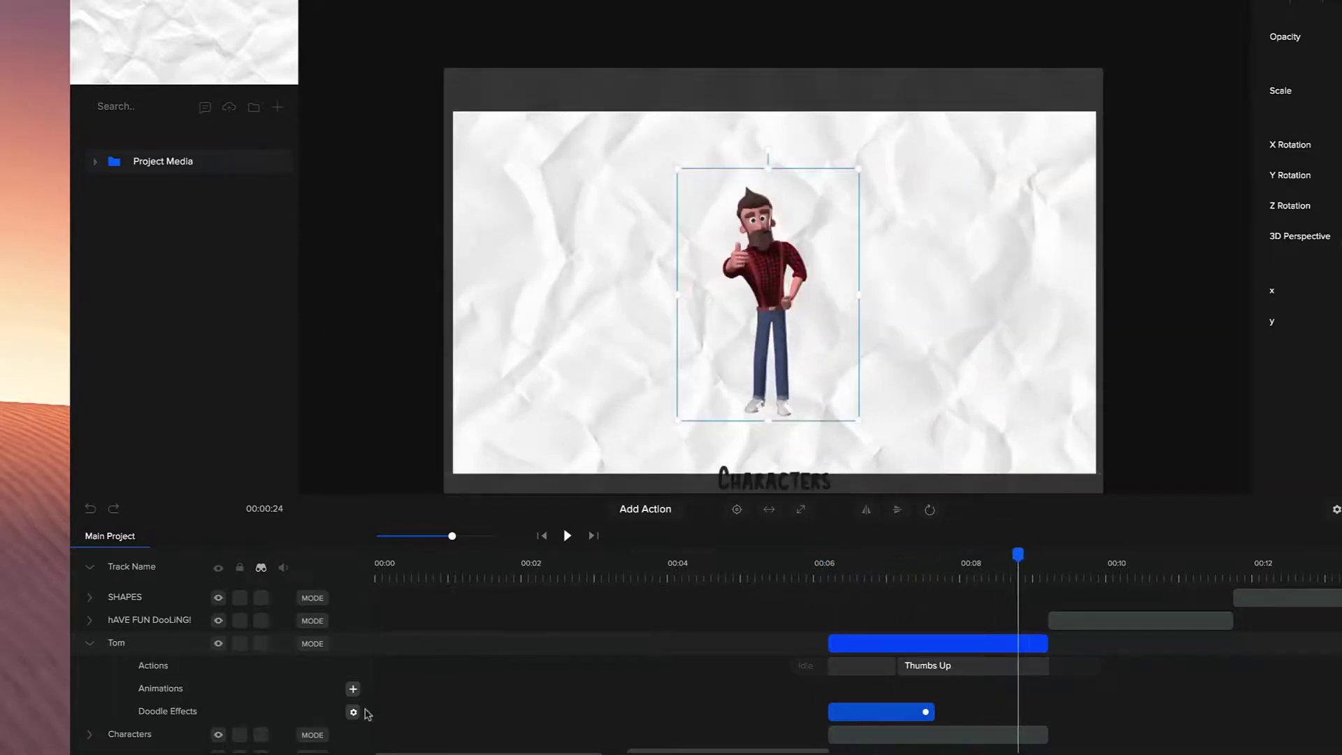
- Choose the cartoon hand holding a blue pen as the character's doodle hand
{"action": "left_click", "coordinate": [353, 712]}
{"action": "left_click_drag", "start_coordinate": [127, 671], "coordinate": [216, 655]}
{"action": "left_click", "coordinate": [210, 655]}
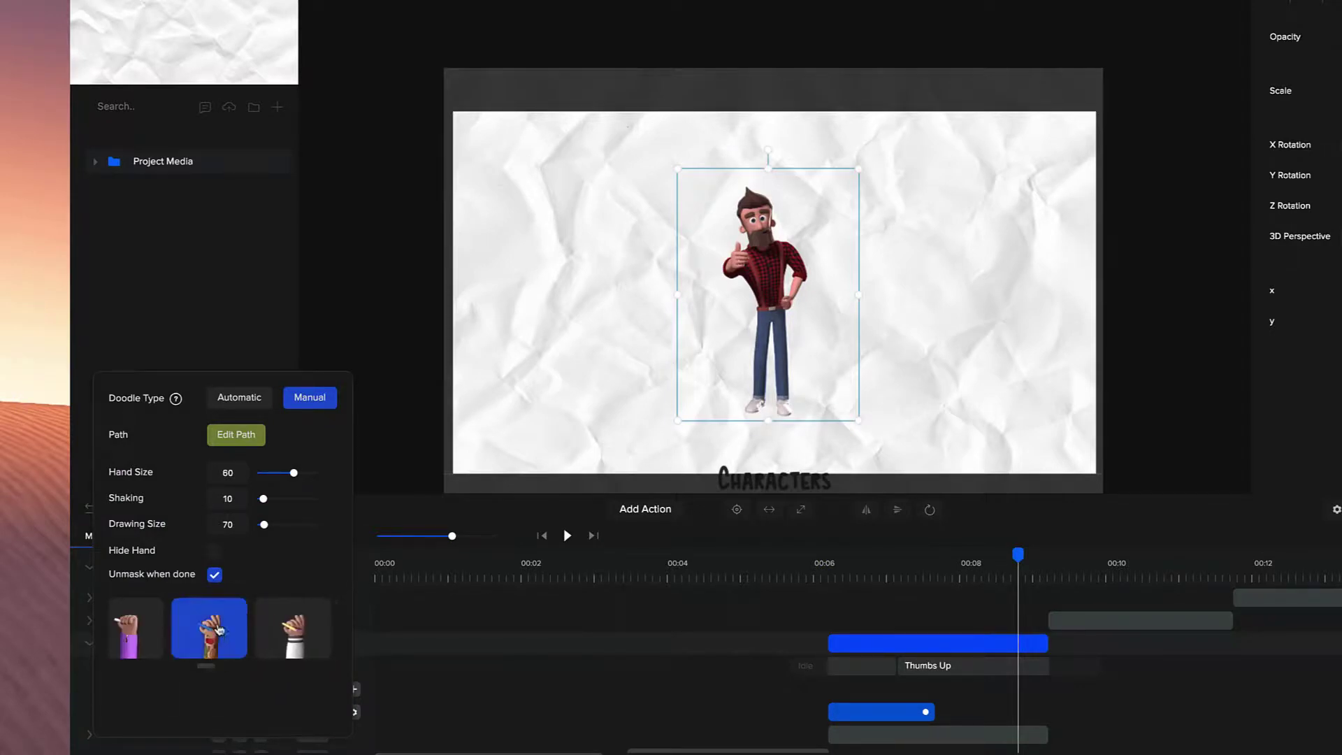
- Reposition the path's start point and the outer points beside one arm and hand for fuller coverage, and set the Drawing Size to 82
{"action": "left_click", "coordinate": [236, 435]}
{"action": "scroll", "coordinate": [701, 179], "scroll_direction": "up", "scroll_amount": 3}
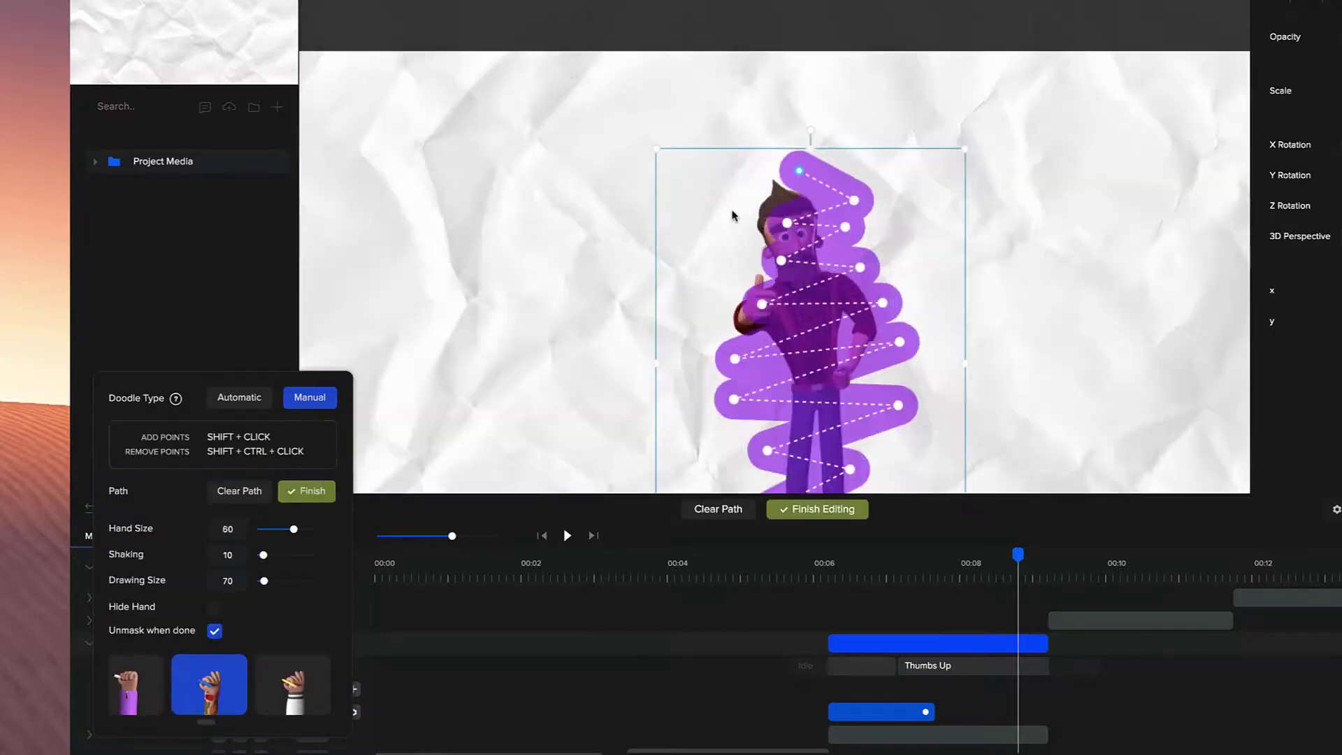
{"action": "left_click", "coordinate": [802, 170]}
{"action": "left_click_drag", "start_coordinate": [802, 171], "coordinate": [790, 167]}
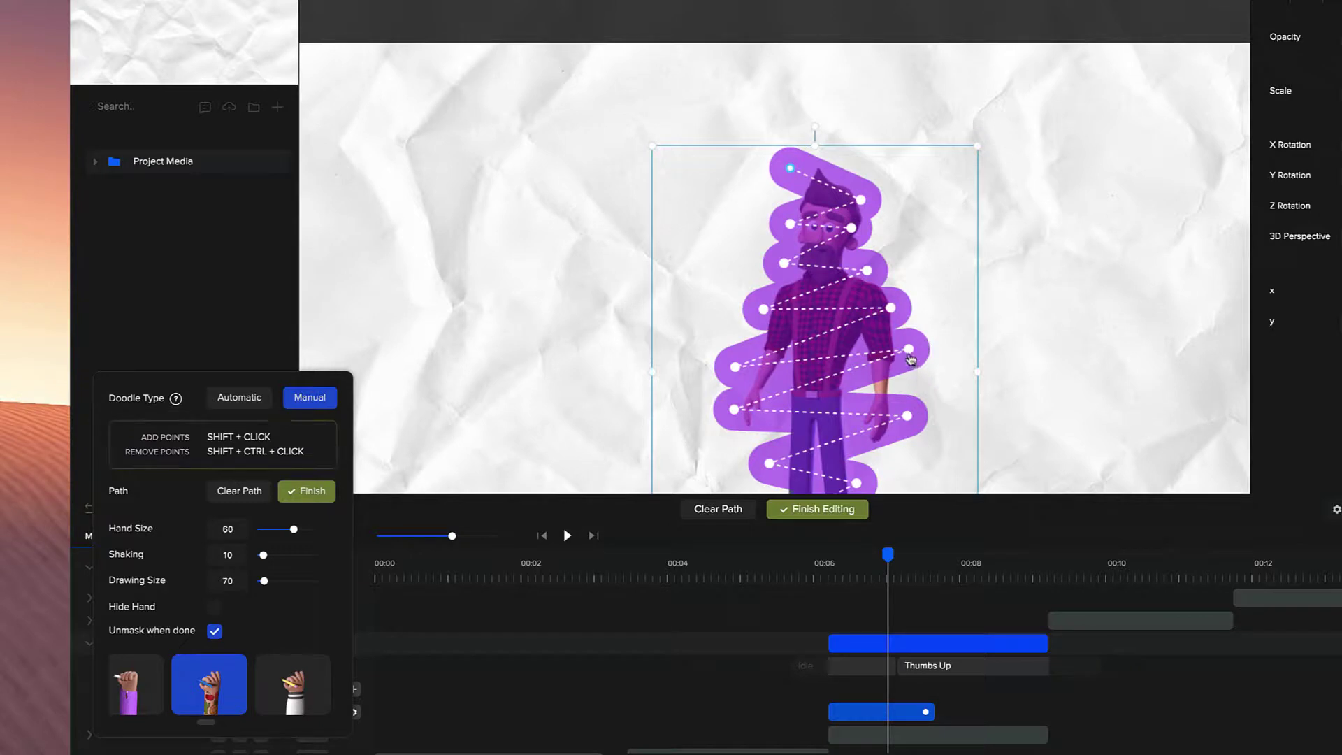
{"action": "left_click_drag", "start_coordinate": [909, 349], "coordinate": [916, 352]}
{"action": "left_click_drag", "start_coordinate": [892, 309], "coordinate": [898, 312]}
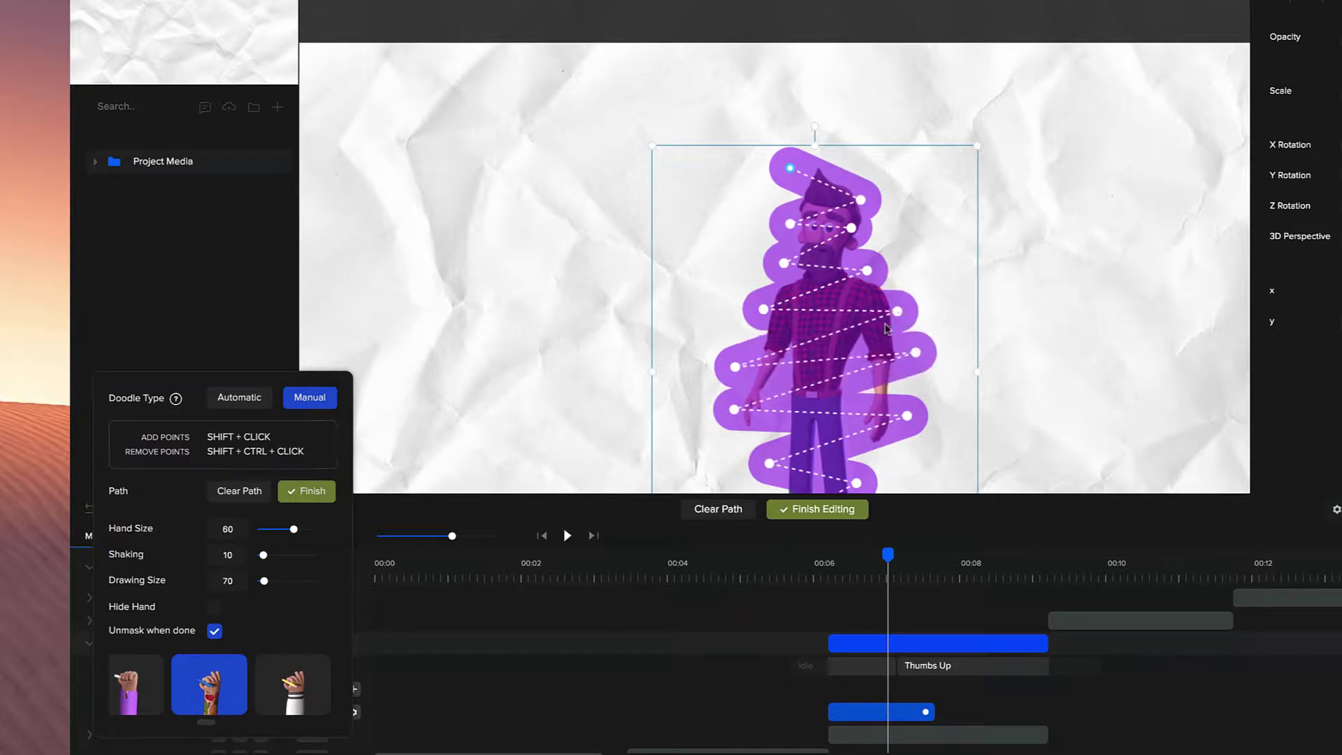
{"action": "left_click_drag", "start_coordinate": [263, 580], "coordinate": [267, 581]}
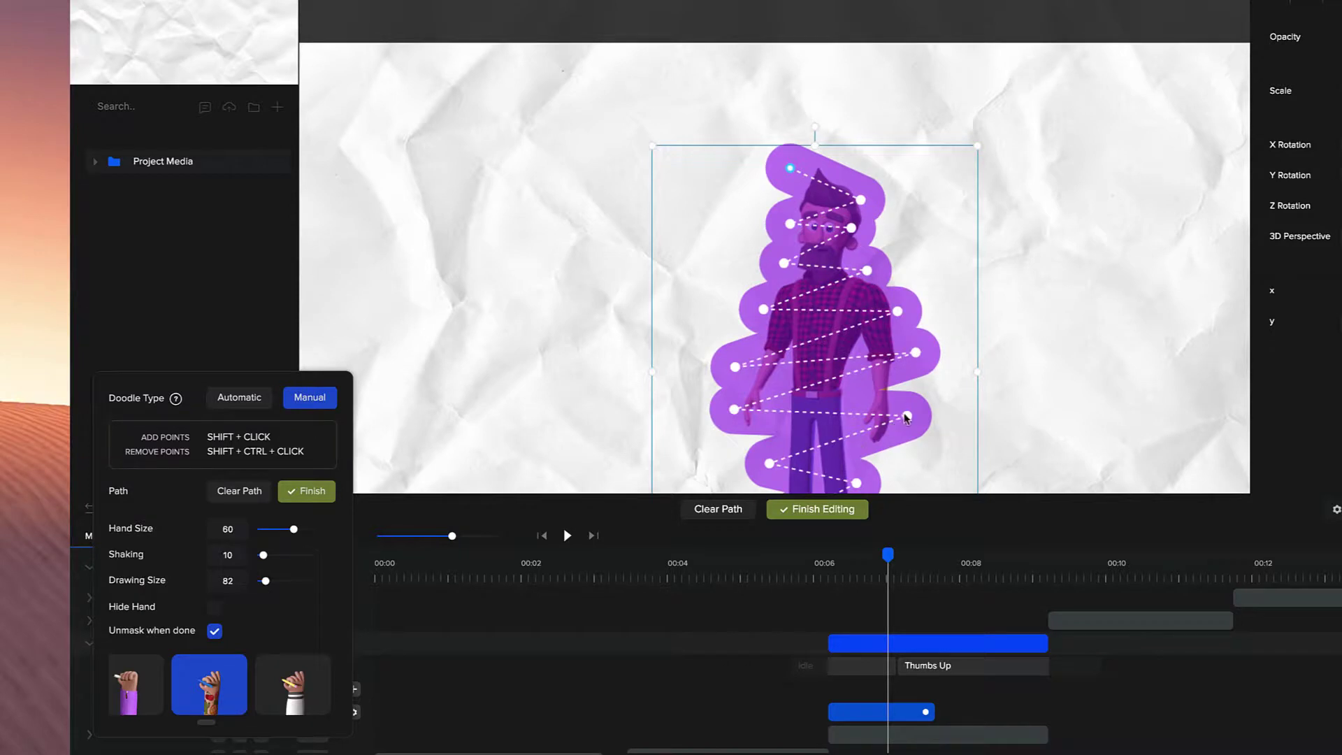
{"action": "left_click_drag", "start_coordinate": [906, 415], "coordinate": [913, 410]}
- Finish editing the character's path and preview the reveal from just before its clip
{"action": "left_click", "coordinate": [809, 569]}
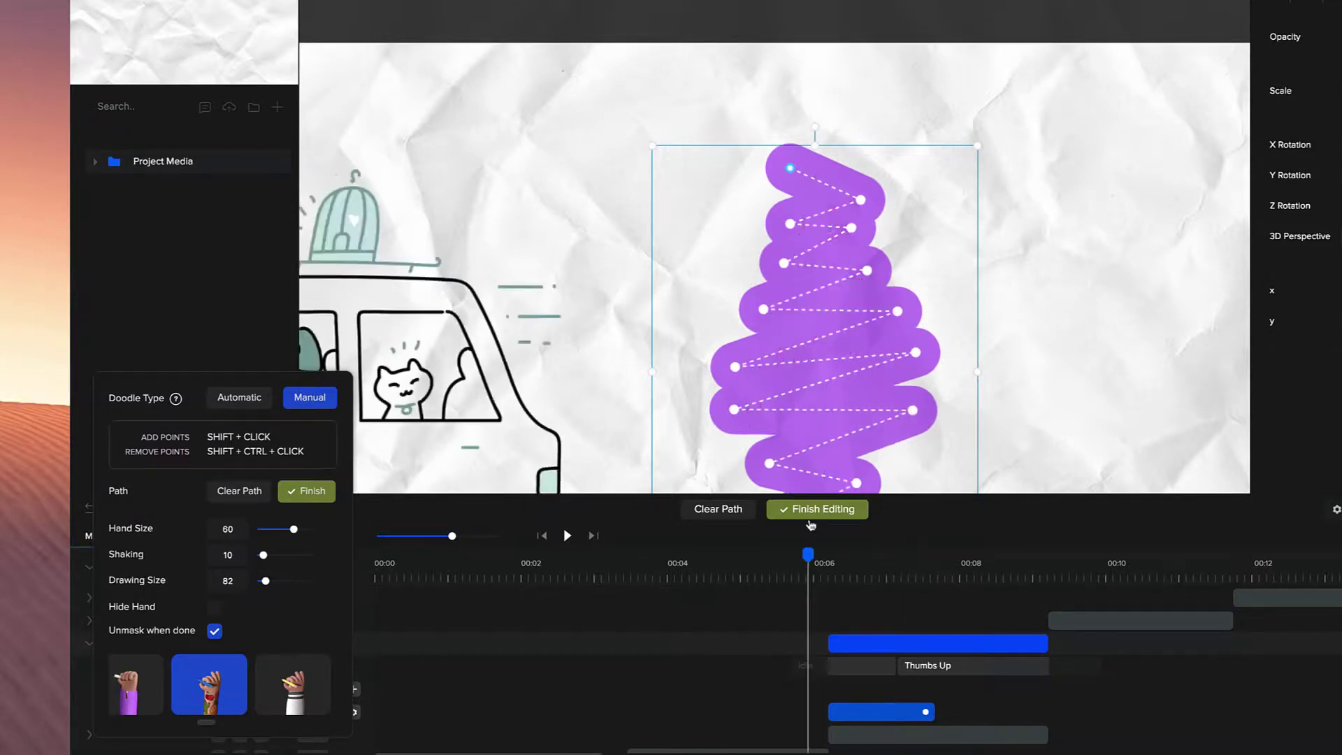
{"action": "left_click", "coordinate": [818, 509]}
{"action": "key", "text": "space"}
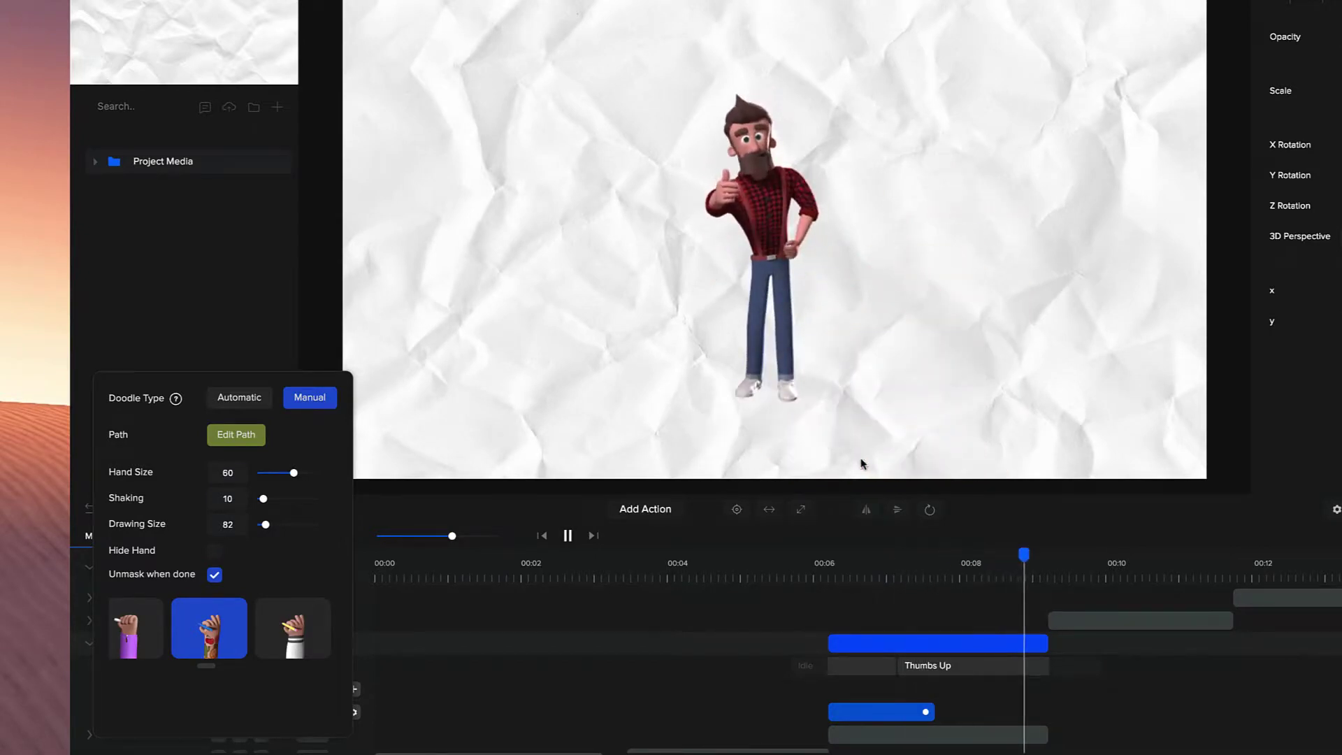
- Shorten Tom's doodle effect so it ends near the start of the Thumbs Up action, and check the faster reveal
{"action": "left_click", "coordinate": [931, 712]}
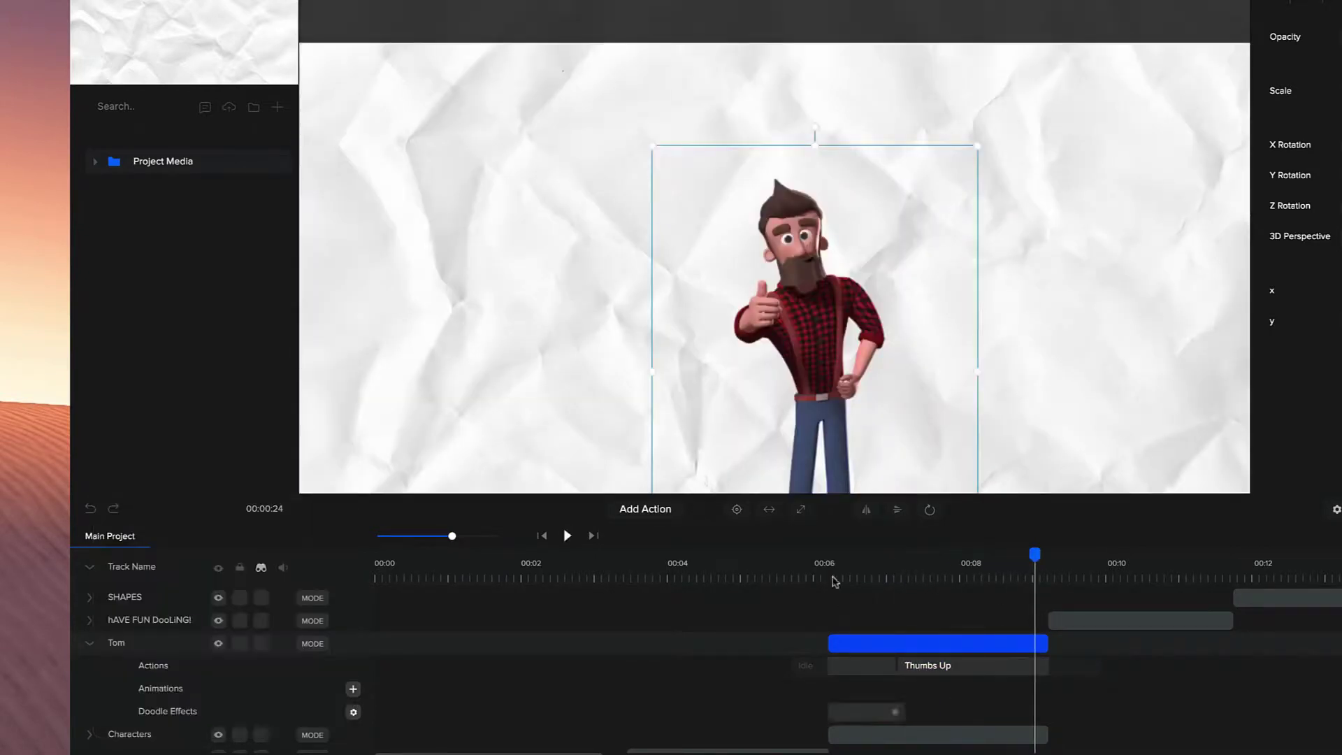
{"action": "left_click", "coordinate": [832, 570]}
{"action": "key", "text": "space"}
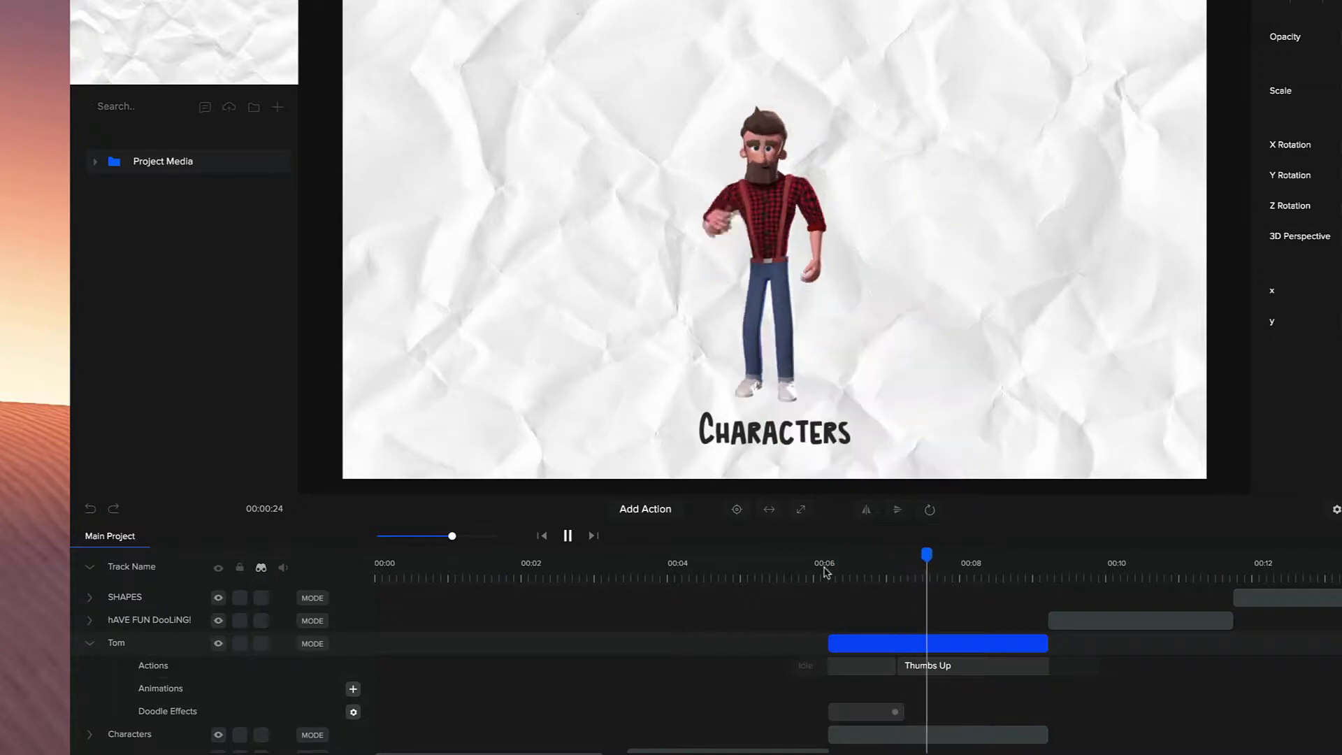
{"action": "left_click", "coordinate": [892, 666]}
{"action": "left_click", "coordinate": [876, 577]}
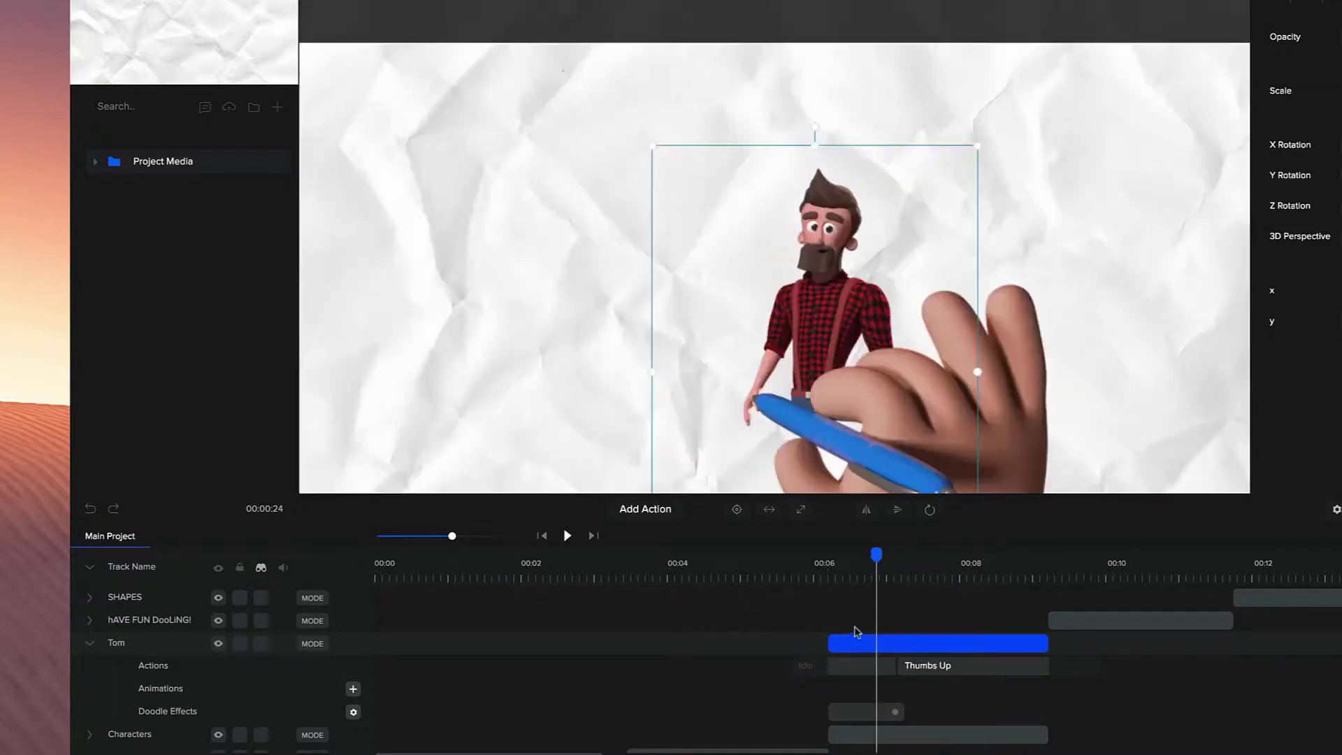
{"action": "left_click", "coordinate": [815, 667]}
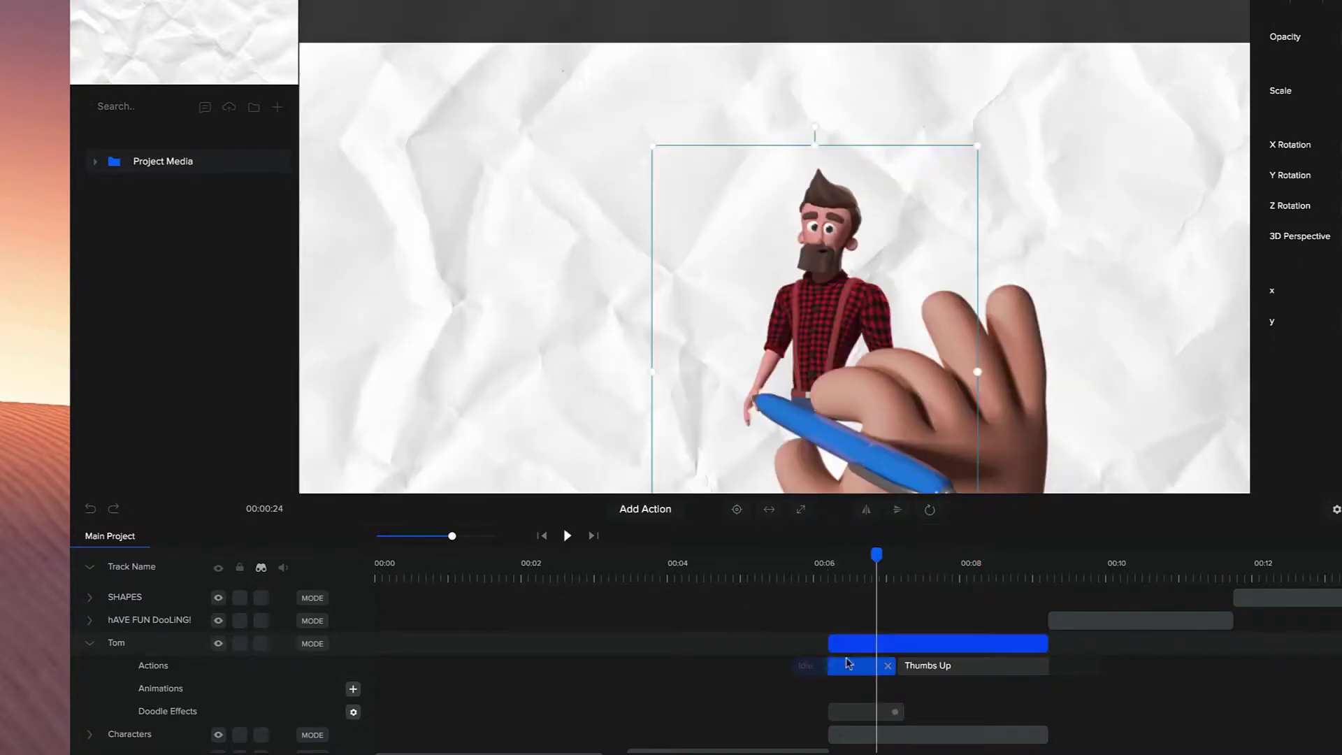
- Expand the hAVE FUN DooLiNG! text track and select its Doodle text effect
{"action": "mouse_move", "coordinate": [865, 568]}
{"action": "left_mouse_down"}
{"action": "mouse_move", "coordinate": [832, 569]}
{"action": "mouse_move", "coordinate": [1018, 574]}
{"action": "mouse_move", "coordinate": [1177, 556]}
{"action": "left_mouse_up"}
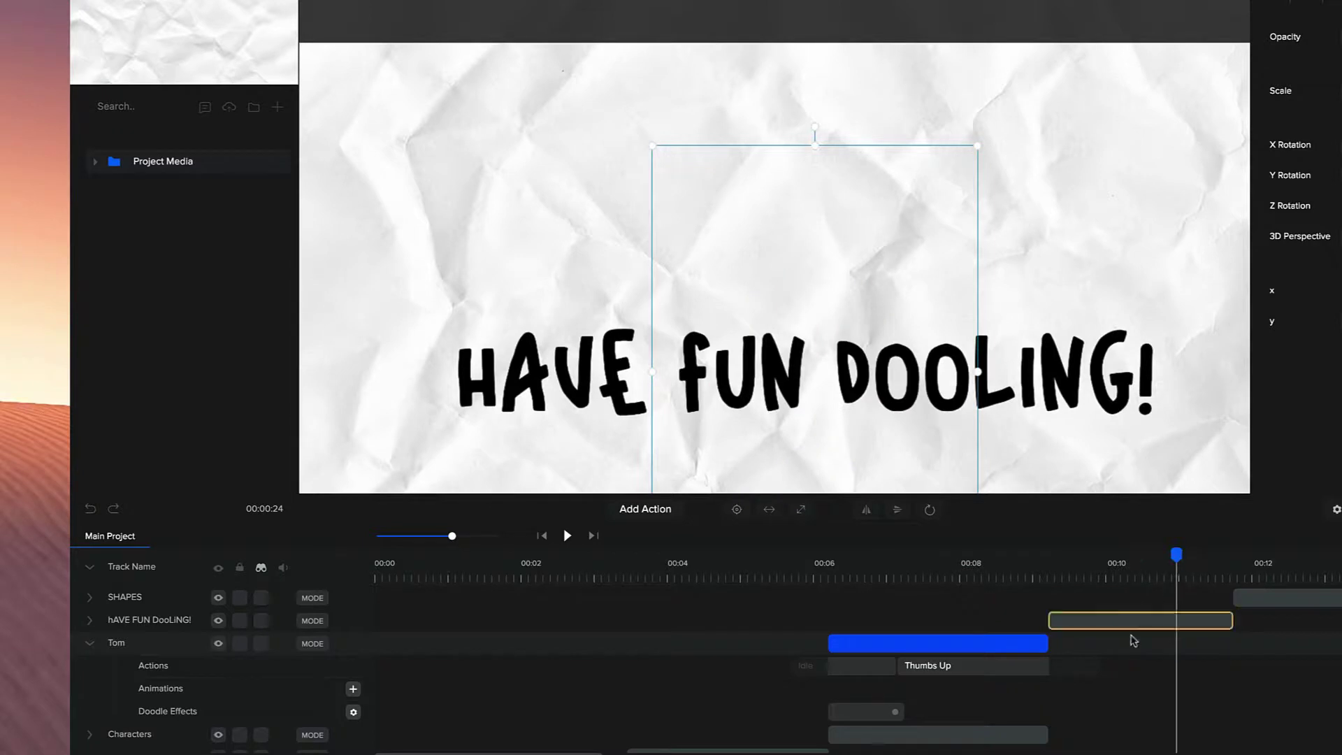
{"action": "left_click", "coordinate": [1133, 620]}
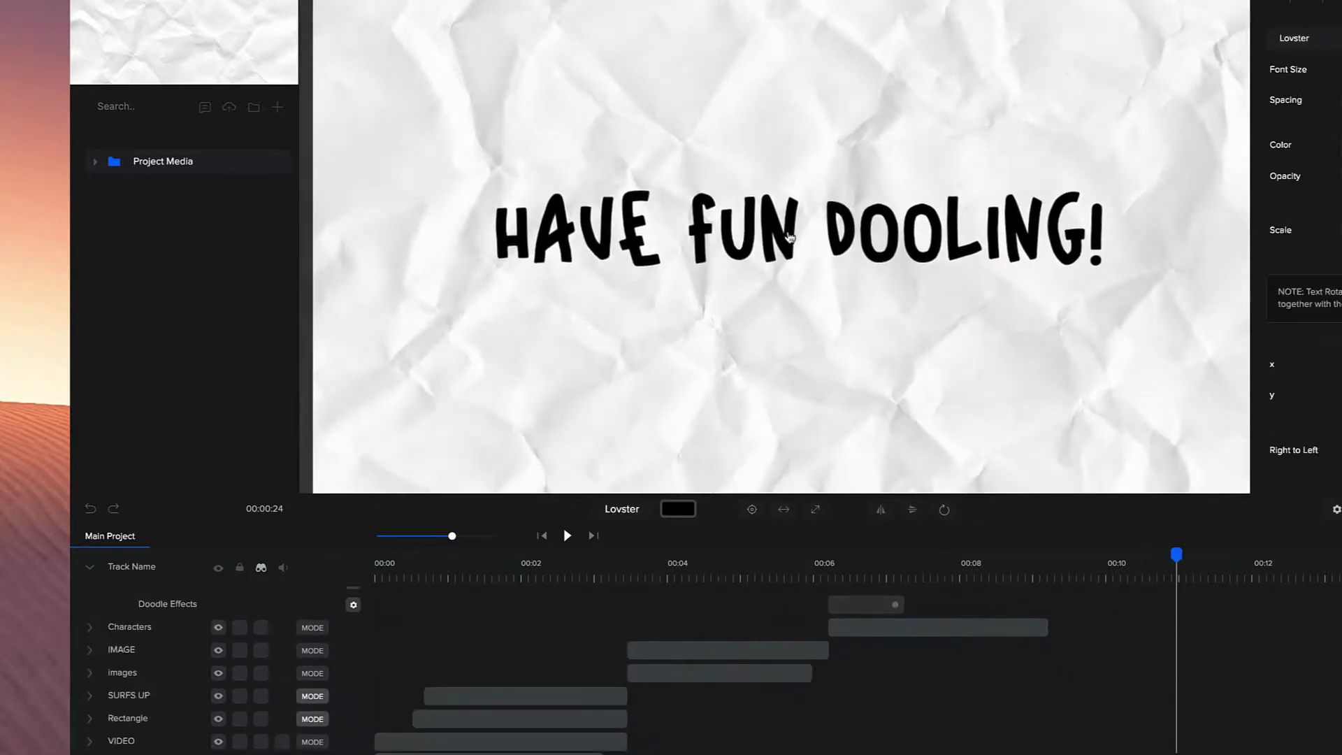
{"action": "scroll", "coordinate": [213, 643], "scroll_direction": "up", "scroll_amount": 3}
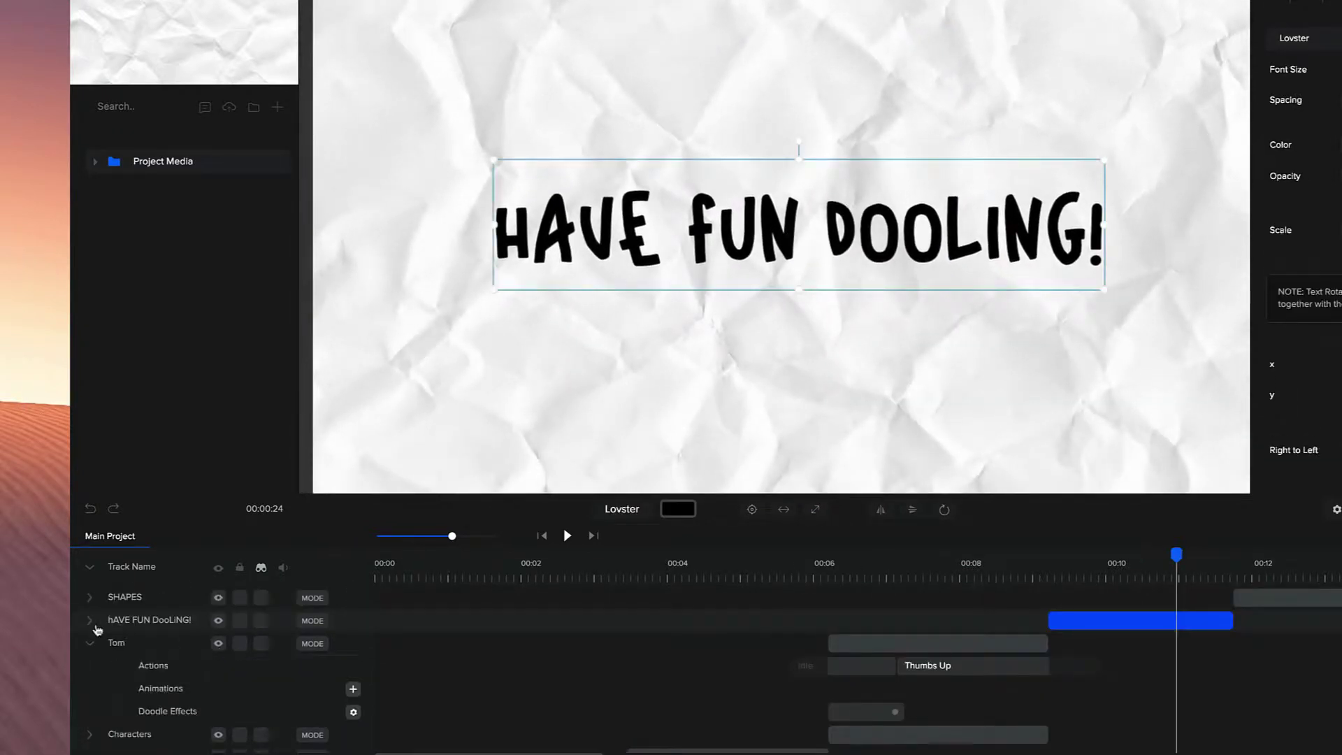
{"action": "left_click", "coordinate": [94, 624]}
{"action": "left_click", "coordinate": [1084, 667]}
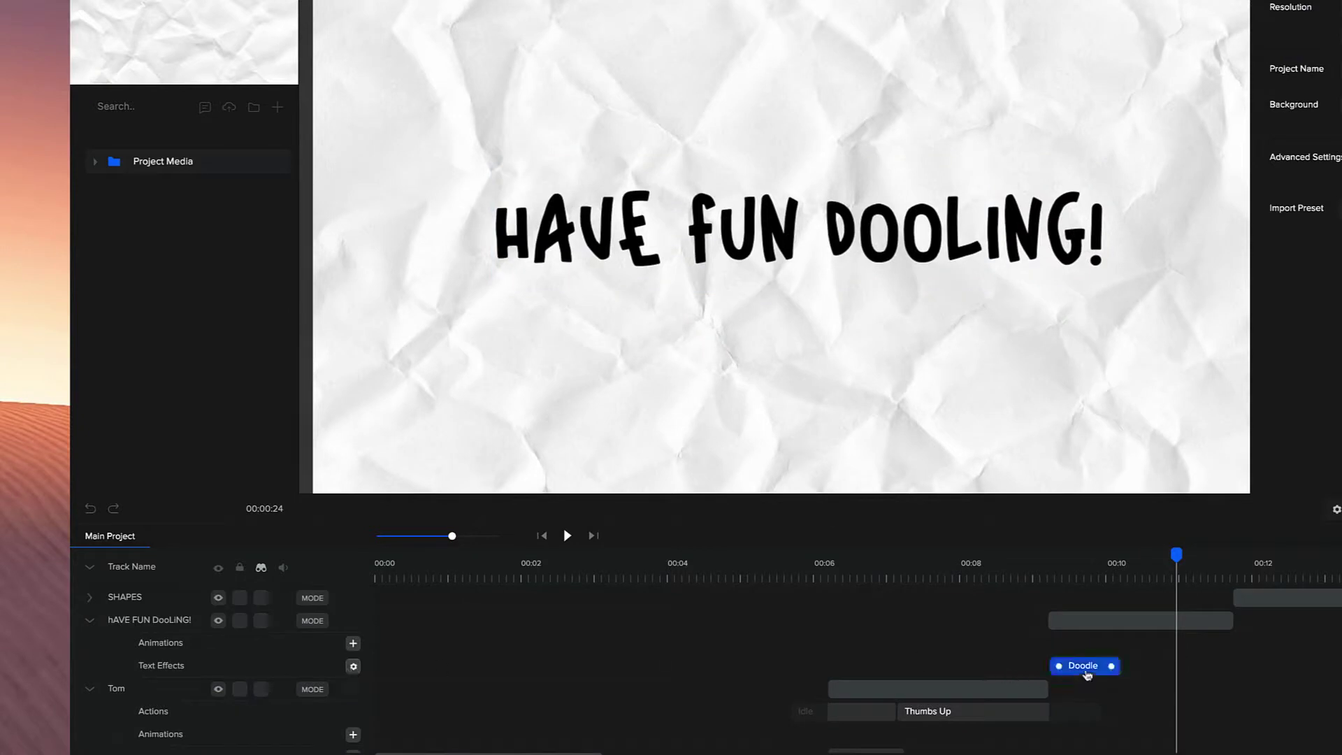
- Review the hand styles in the text's Doodle effect settings and scrub through the text reveal
{"action": "left_click", "coordinate": [353, 666]}
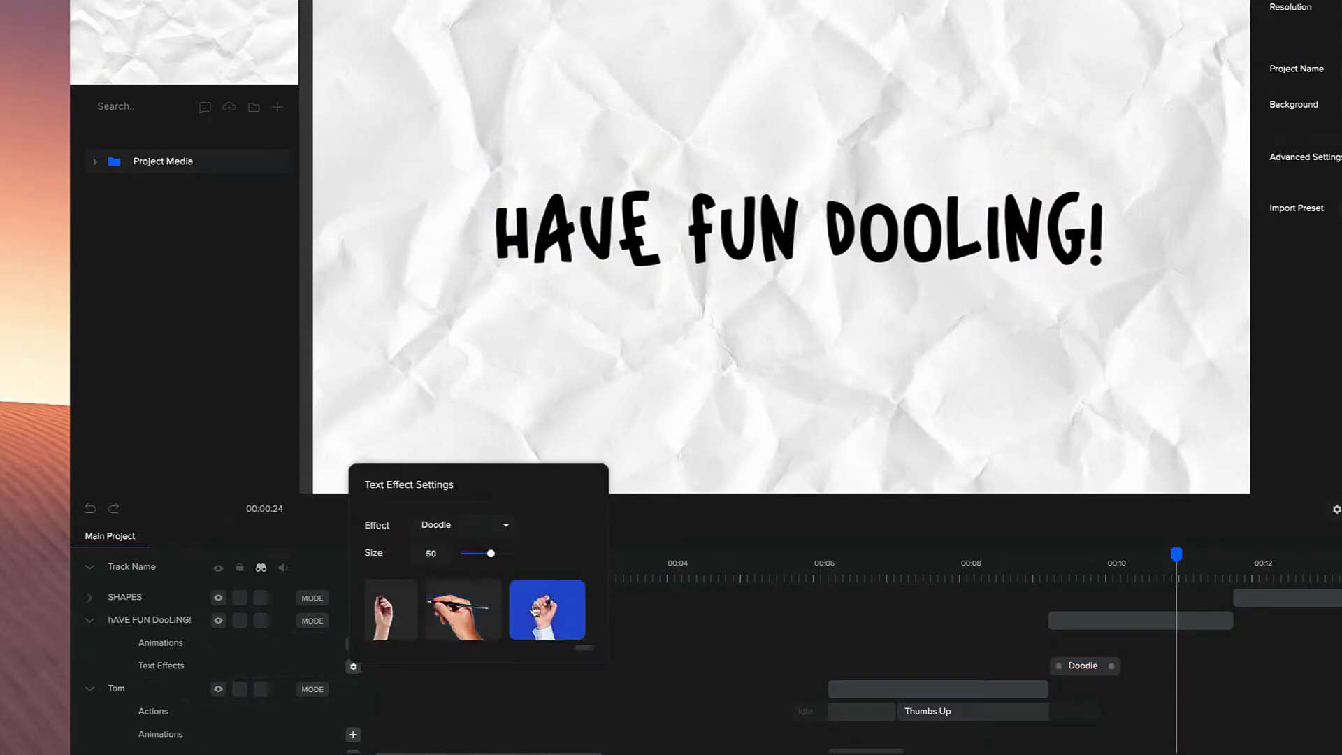
{"action": "left_click_drag", "start_coordinate": [586, 648], "coordinate": [658, 647]}
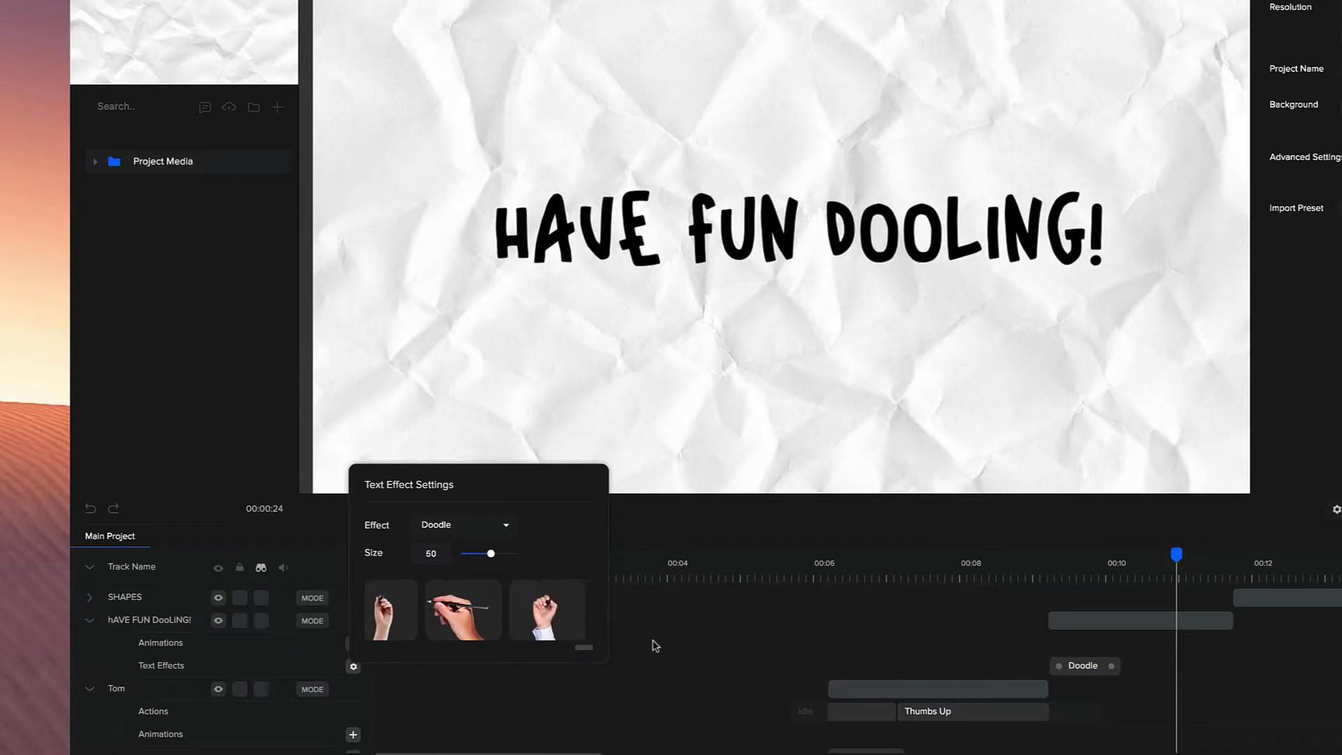
{"action": "left_click", "coordinate": [836, 256]}
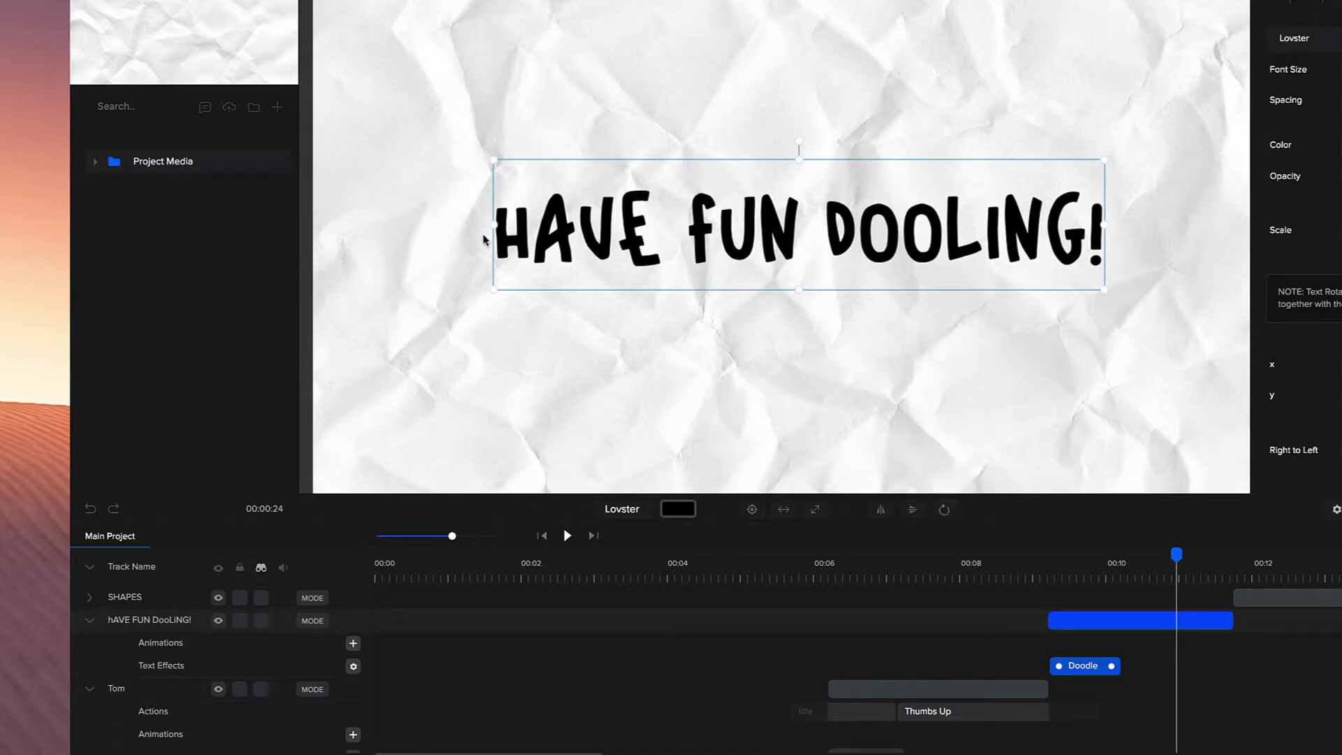
{"action": "left_click", "coordinate": [1041, 574]}
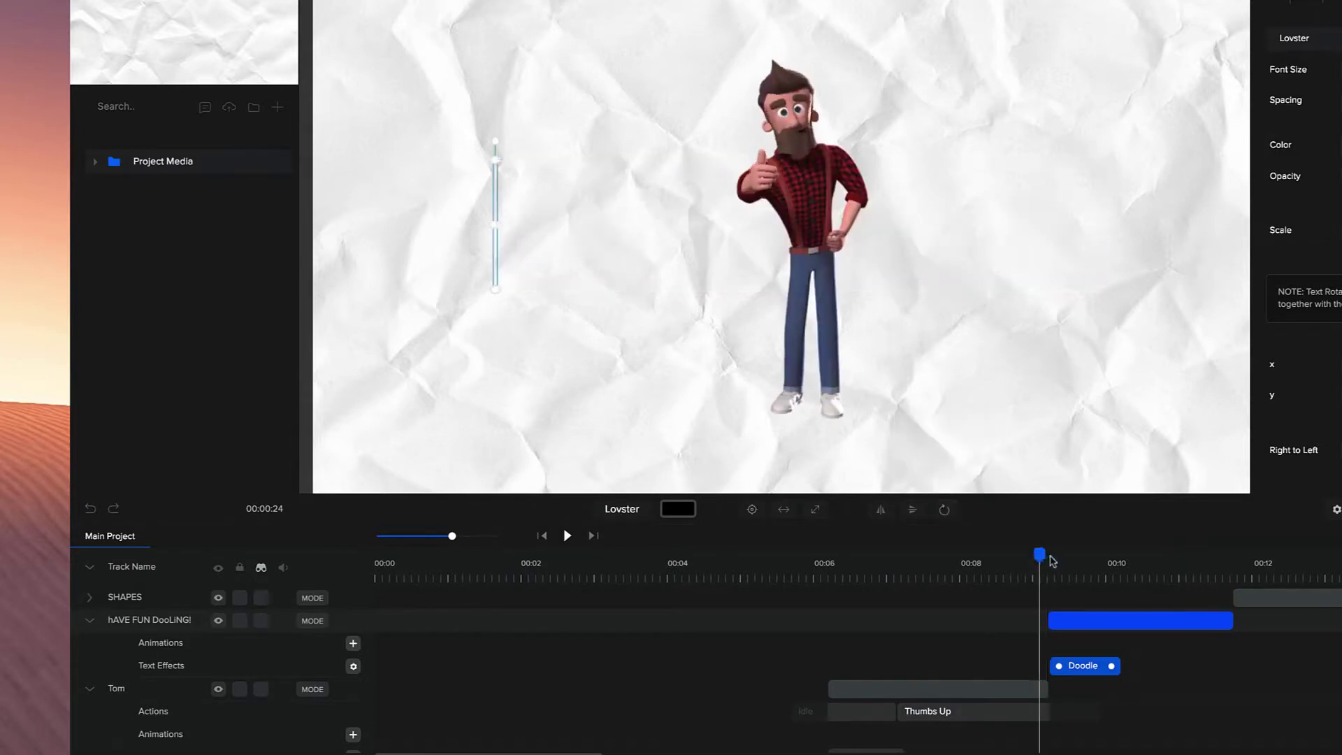
{"action": "left_click_drag", "start_coordinate": [1043, 554], "coordinate": [1204, 558]}
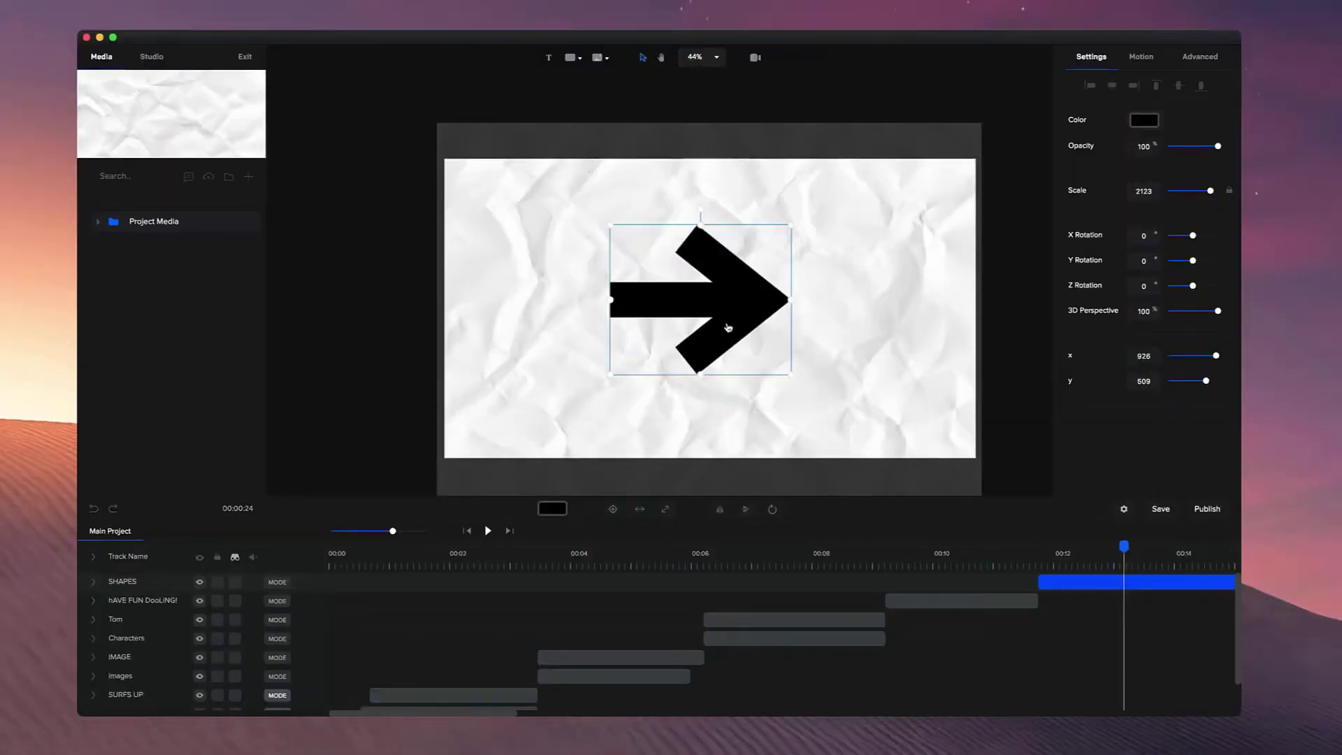
- Move the arrow shape up to about x 883, y 320 on the canvas
{"action": "left_click_drag", "start_coordinate": [728, 327], "coordinate": [737, 269]}
{"action": "mouse_move", "coordinate": [762, 380]}
{"action": "left_mouse_down"}
{"action": "mouse_move", "coordinate": [752, 398]}
{"action": "mouse_move", "coordinate": [755, 374]}
{"action": "left_mouse_up"}
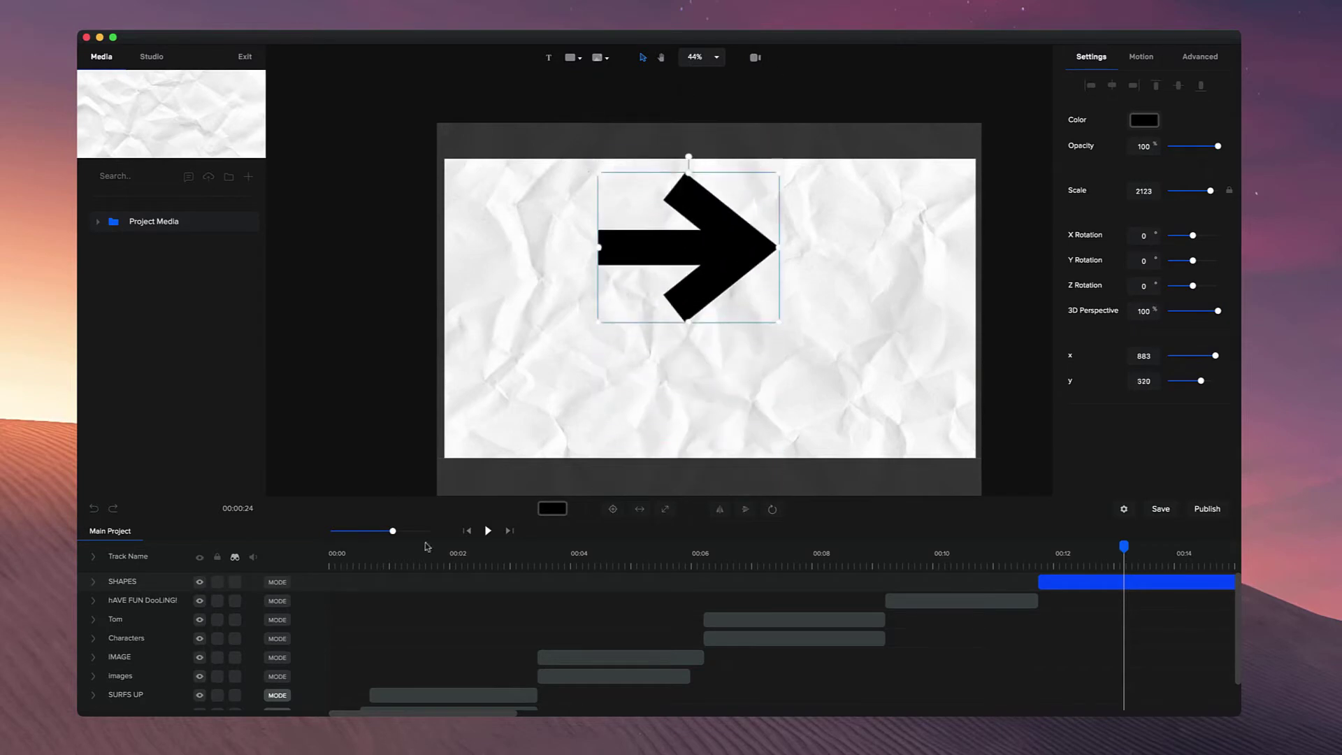
- Select the range of tracks from SHAPES down through IMAGE
{"action": "left_click", "coordinate": [153, 587]}
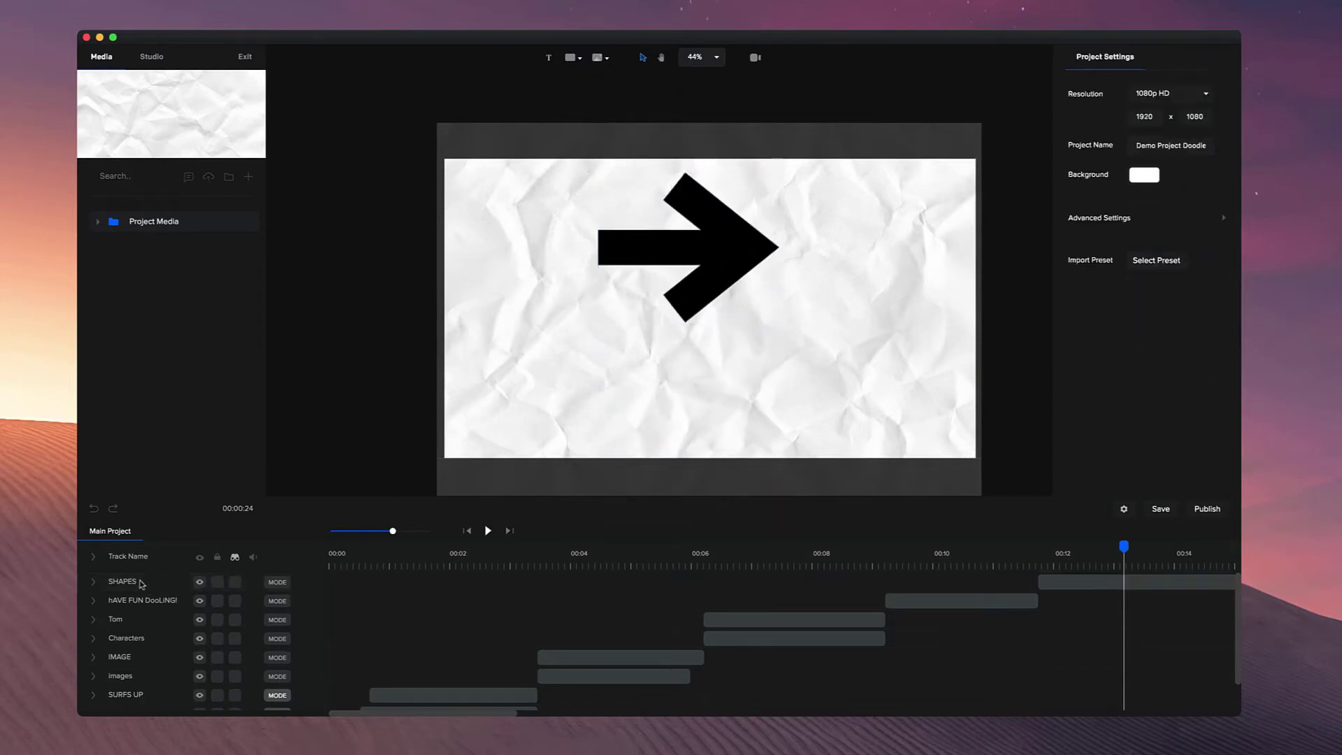
{"action": "left_click", "coordinate": [142, 584]}
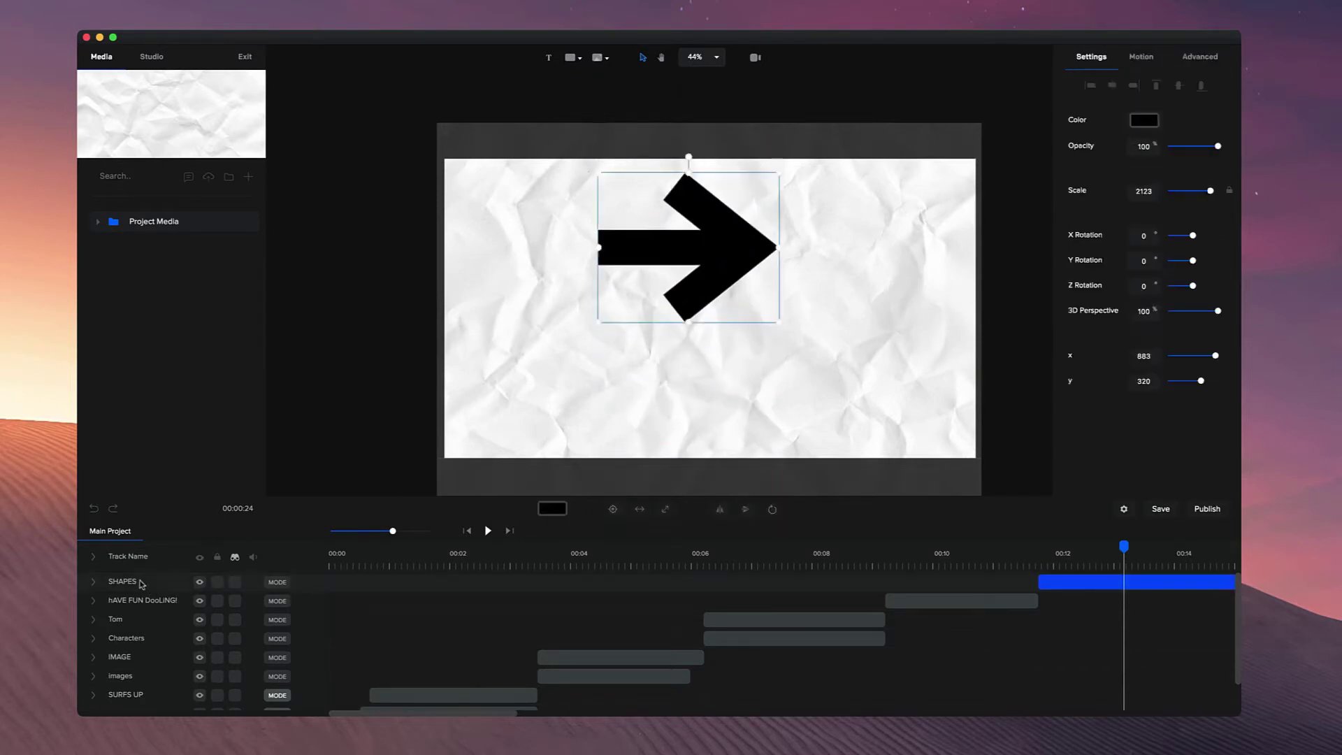
{"action": "left_click", "coordinate": [132, 657], "text": "shift"}
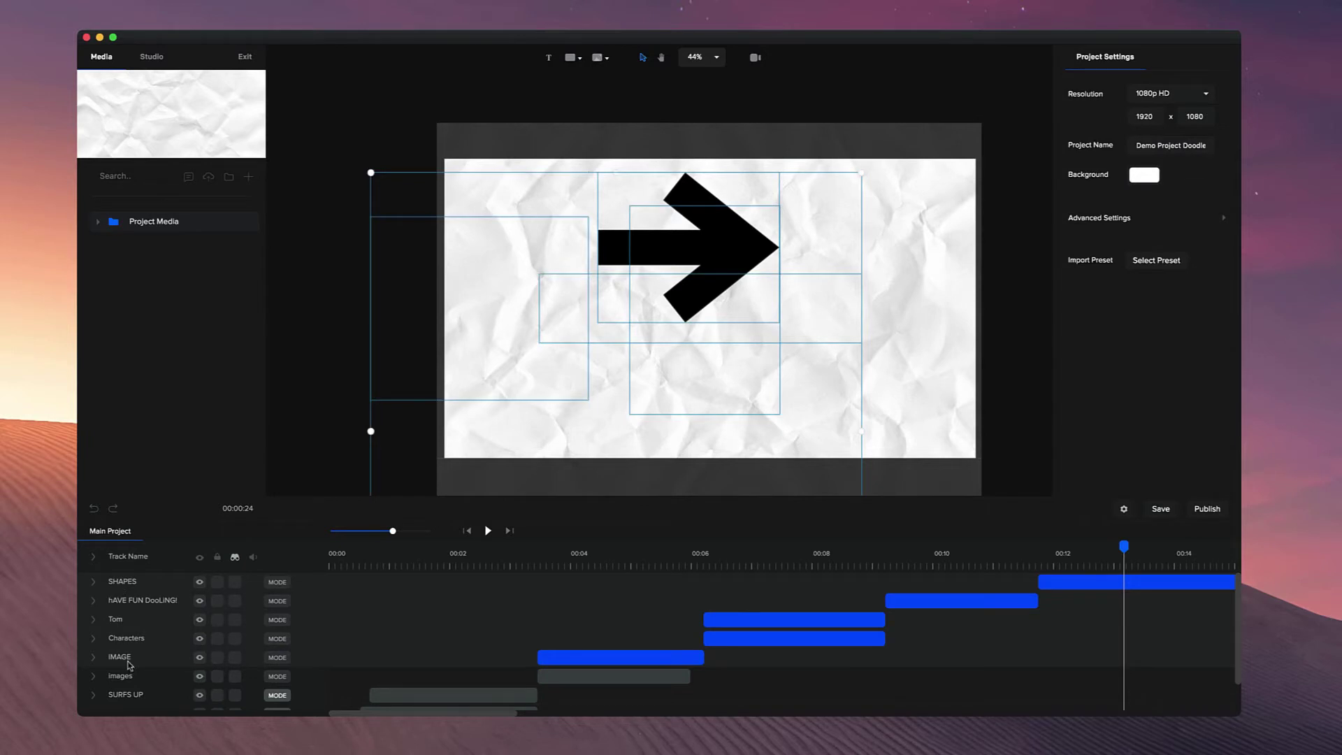
- Select every track from the lowest one up to SHAPES as one range
{"action": "scroll", "coordinate": [130, 665], "scroll_direction": "down", "scroll_amount": 1}
{"action": "left_click", "coordinate": [130, 701]}
{"action": "scroll", "coordinate": [130, 703], "scroll_direction": "up", "scroll_amount": 1}
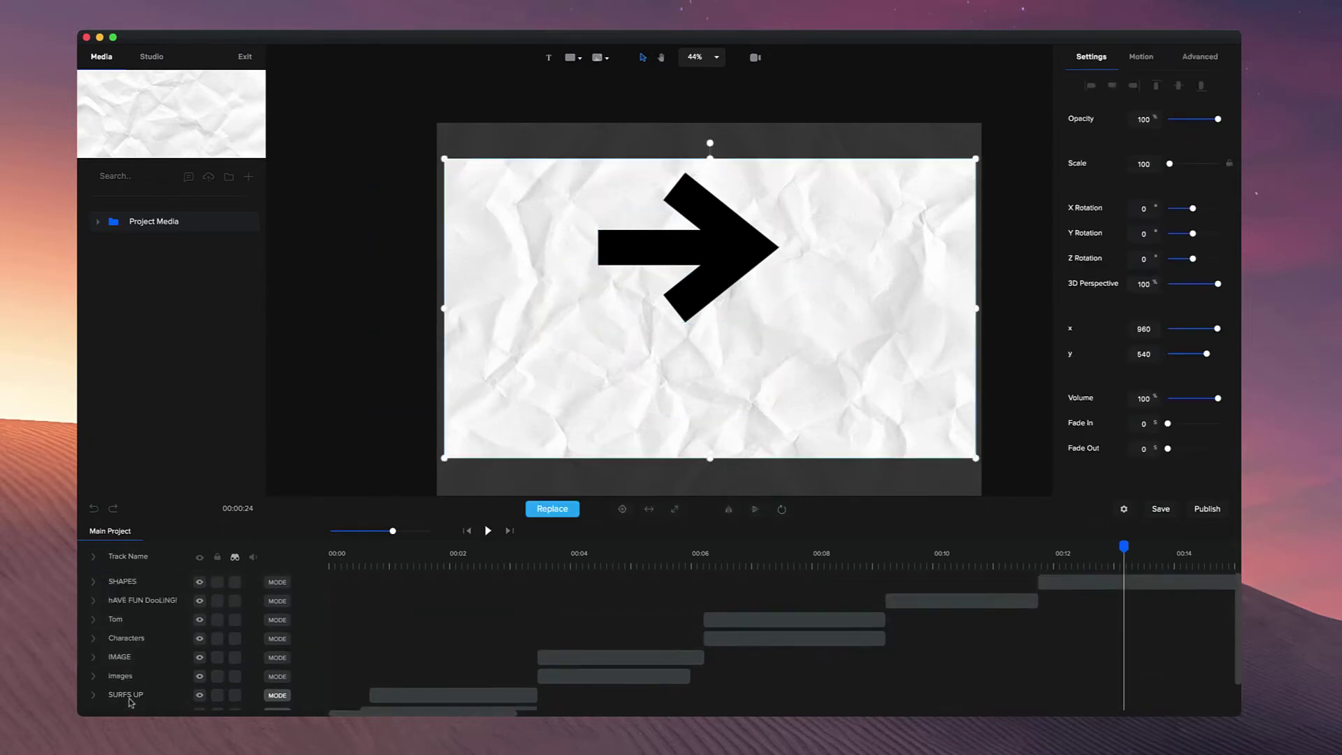
{"action": "left_click", "coordinate": [122, 582], "text": "shift"}
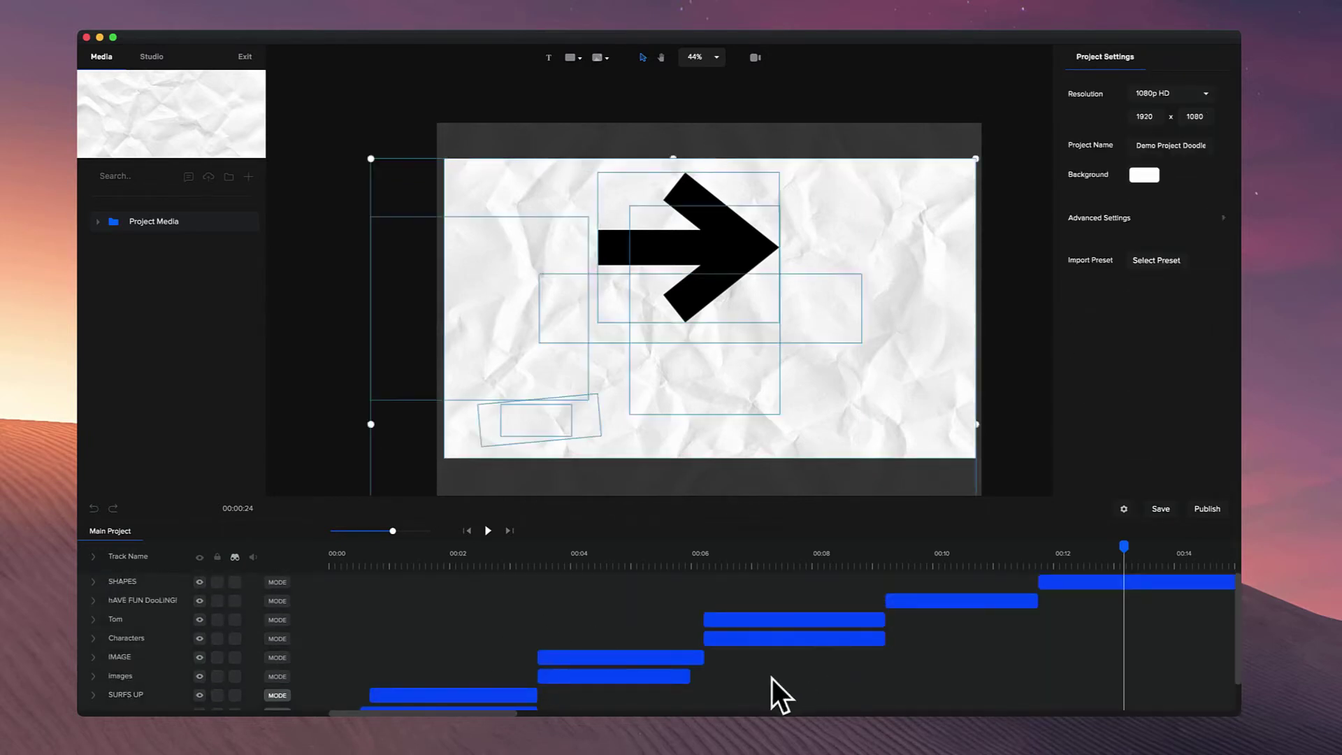
- Add the SHAPES, hAVE FUN DooLiNG!, Tom, images, IMAGE and Characters tracks one by one to a multiple selection
{"action": "left_click", "coordinate": [153, 589]}
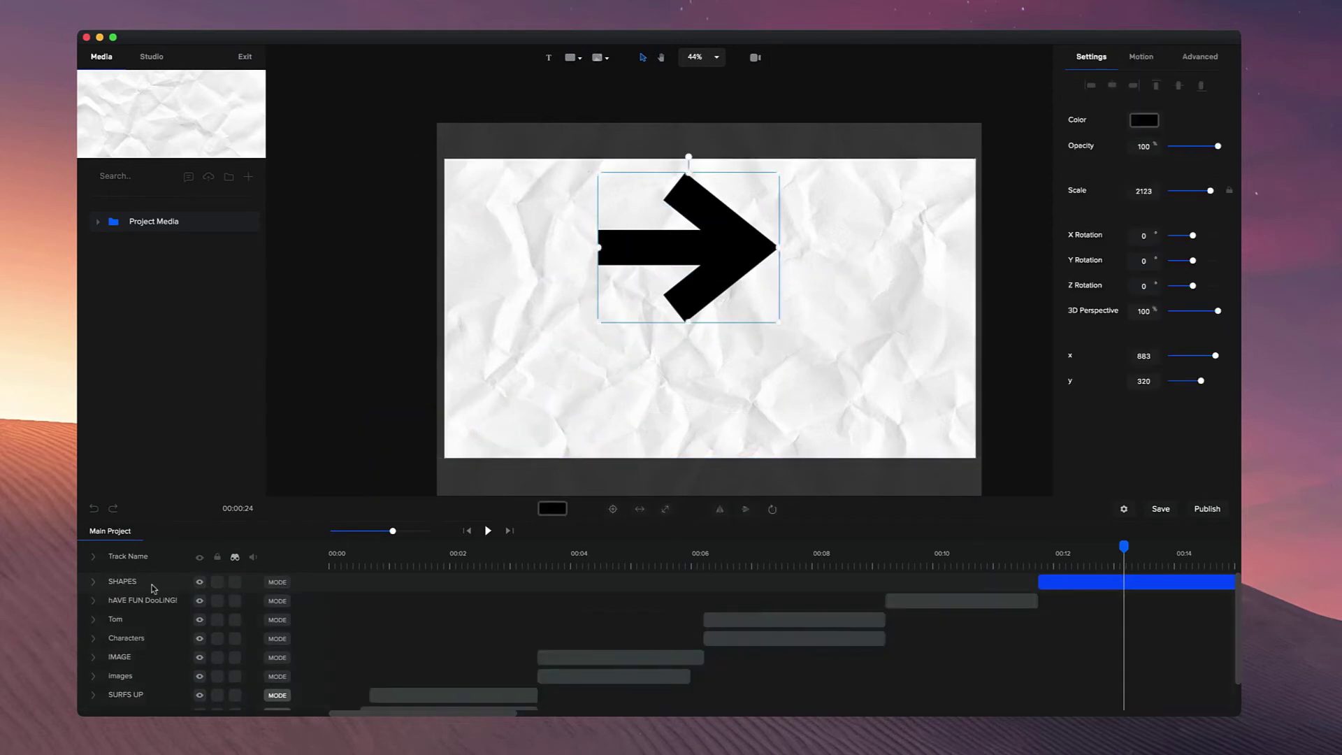
{"action": "left_click", "coordinate": [153, 601], "text": "shift"}
{"action": "left_click", "coordinate": [156, 620], "text": "shift"}
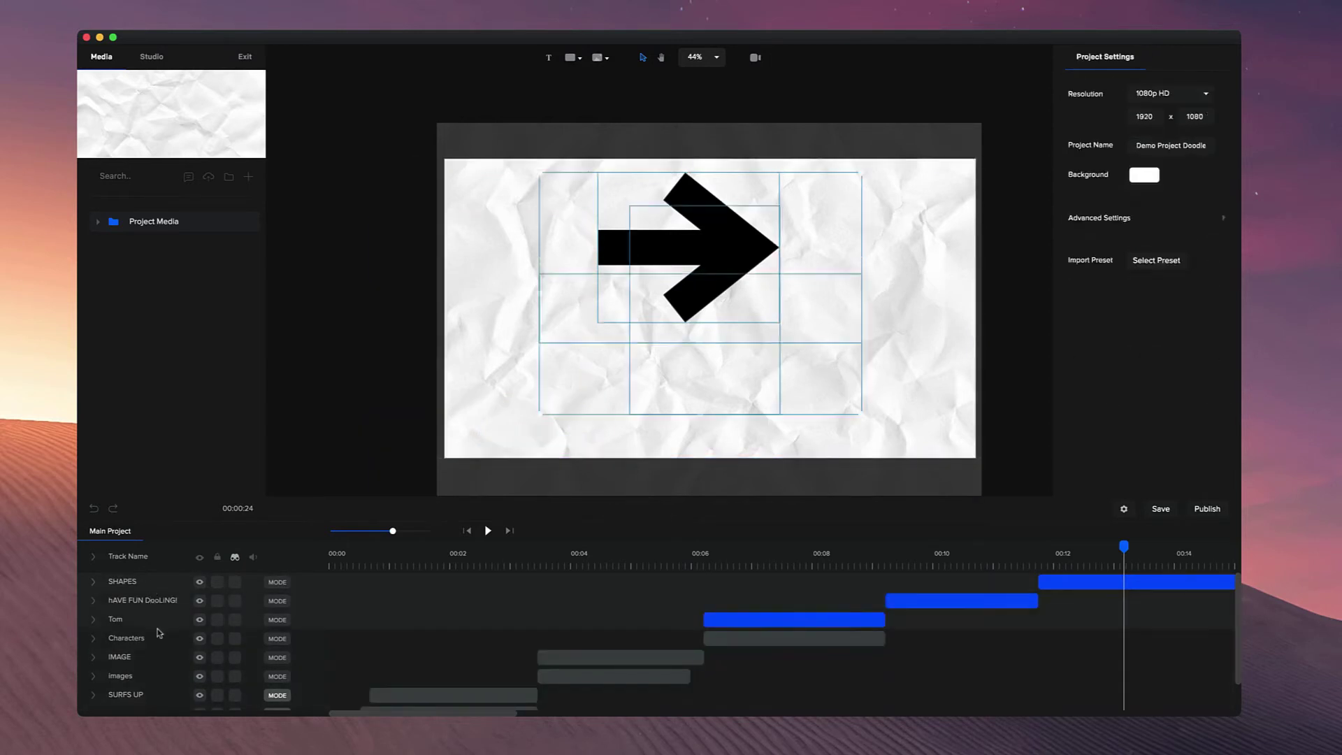
{"action": "left_click", "coordinate": [153, 676], "text": "shift"}
{"action": "left_click", "coordinate": [153, 658], "text": "shift"}
{"action": "left_click", "coordinate": [154, 638], "text": "shift"}
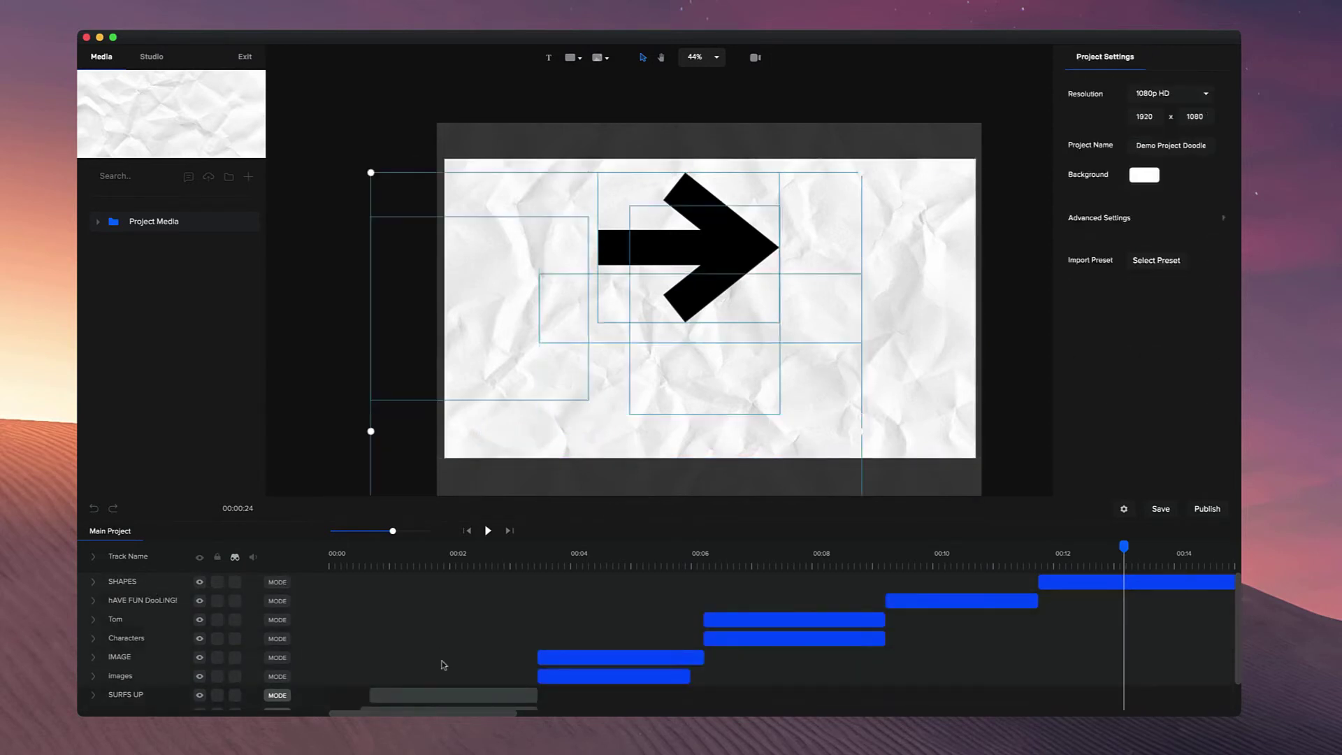
- Check the canvas at several times across the selected clips, ending on the text clip, and clear the track selection
{"action": "left_click", "coordinate": [744, 562]}
{"action": "left_click", "coordinate": [633, 549]}
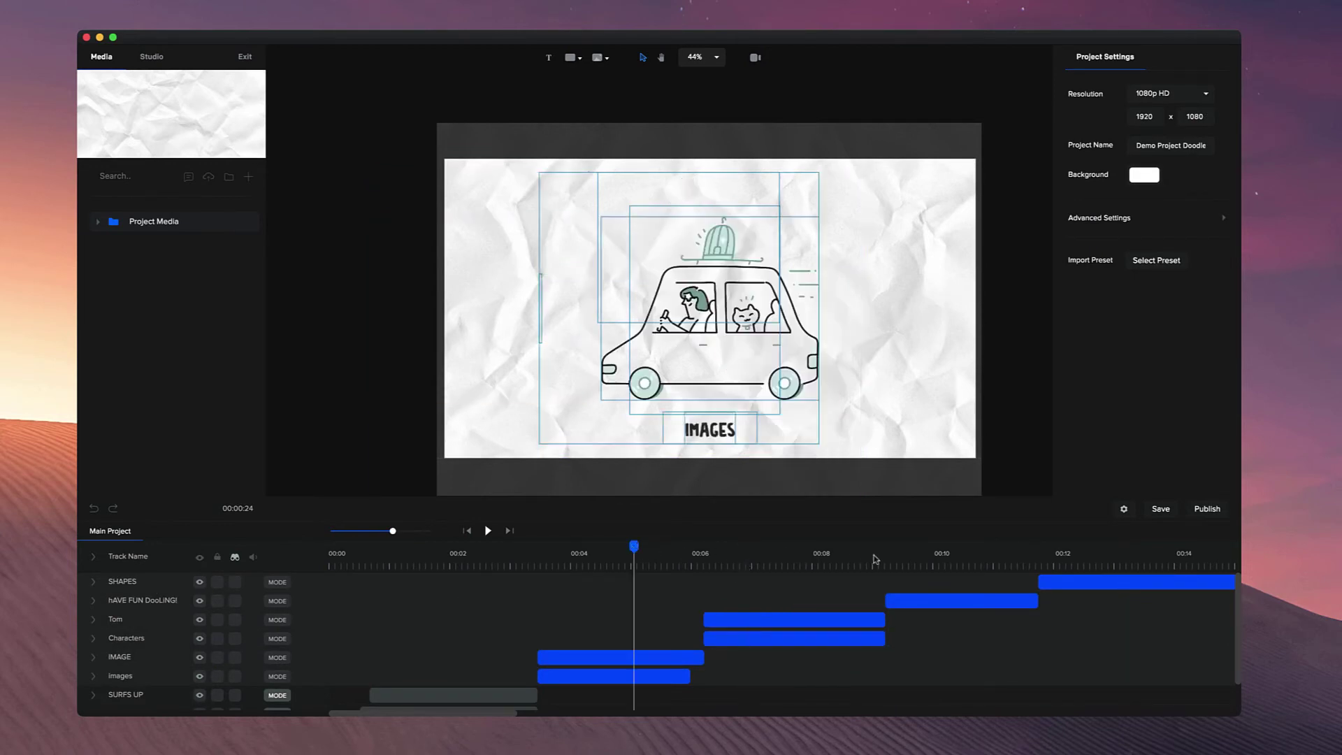
{"action": "left_click", "coordinate": [877, 558]}
{"action": "left_click", "coordinate": [959, 559]}
{"action": "left_click", "coordinate": [1000, 398]}
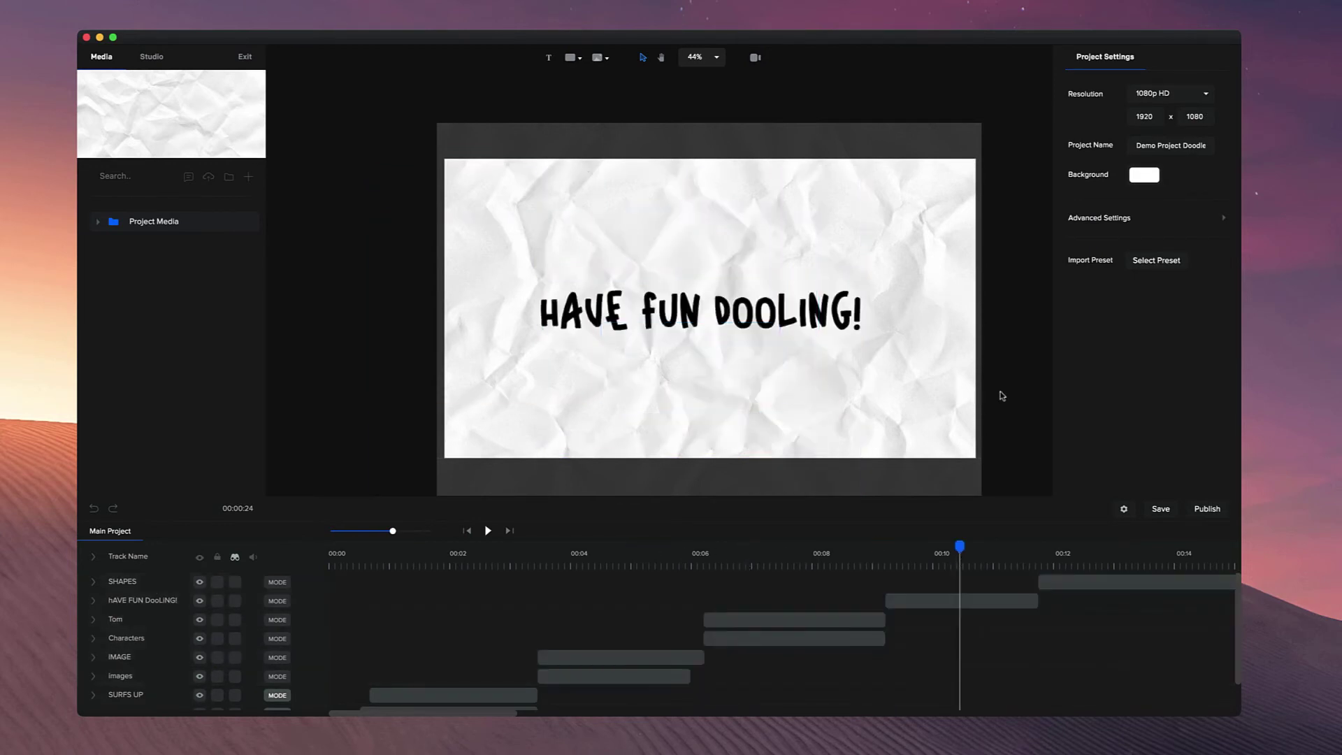